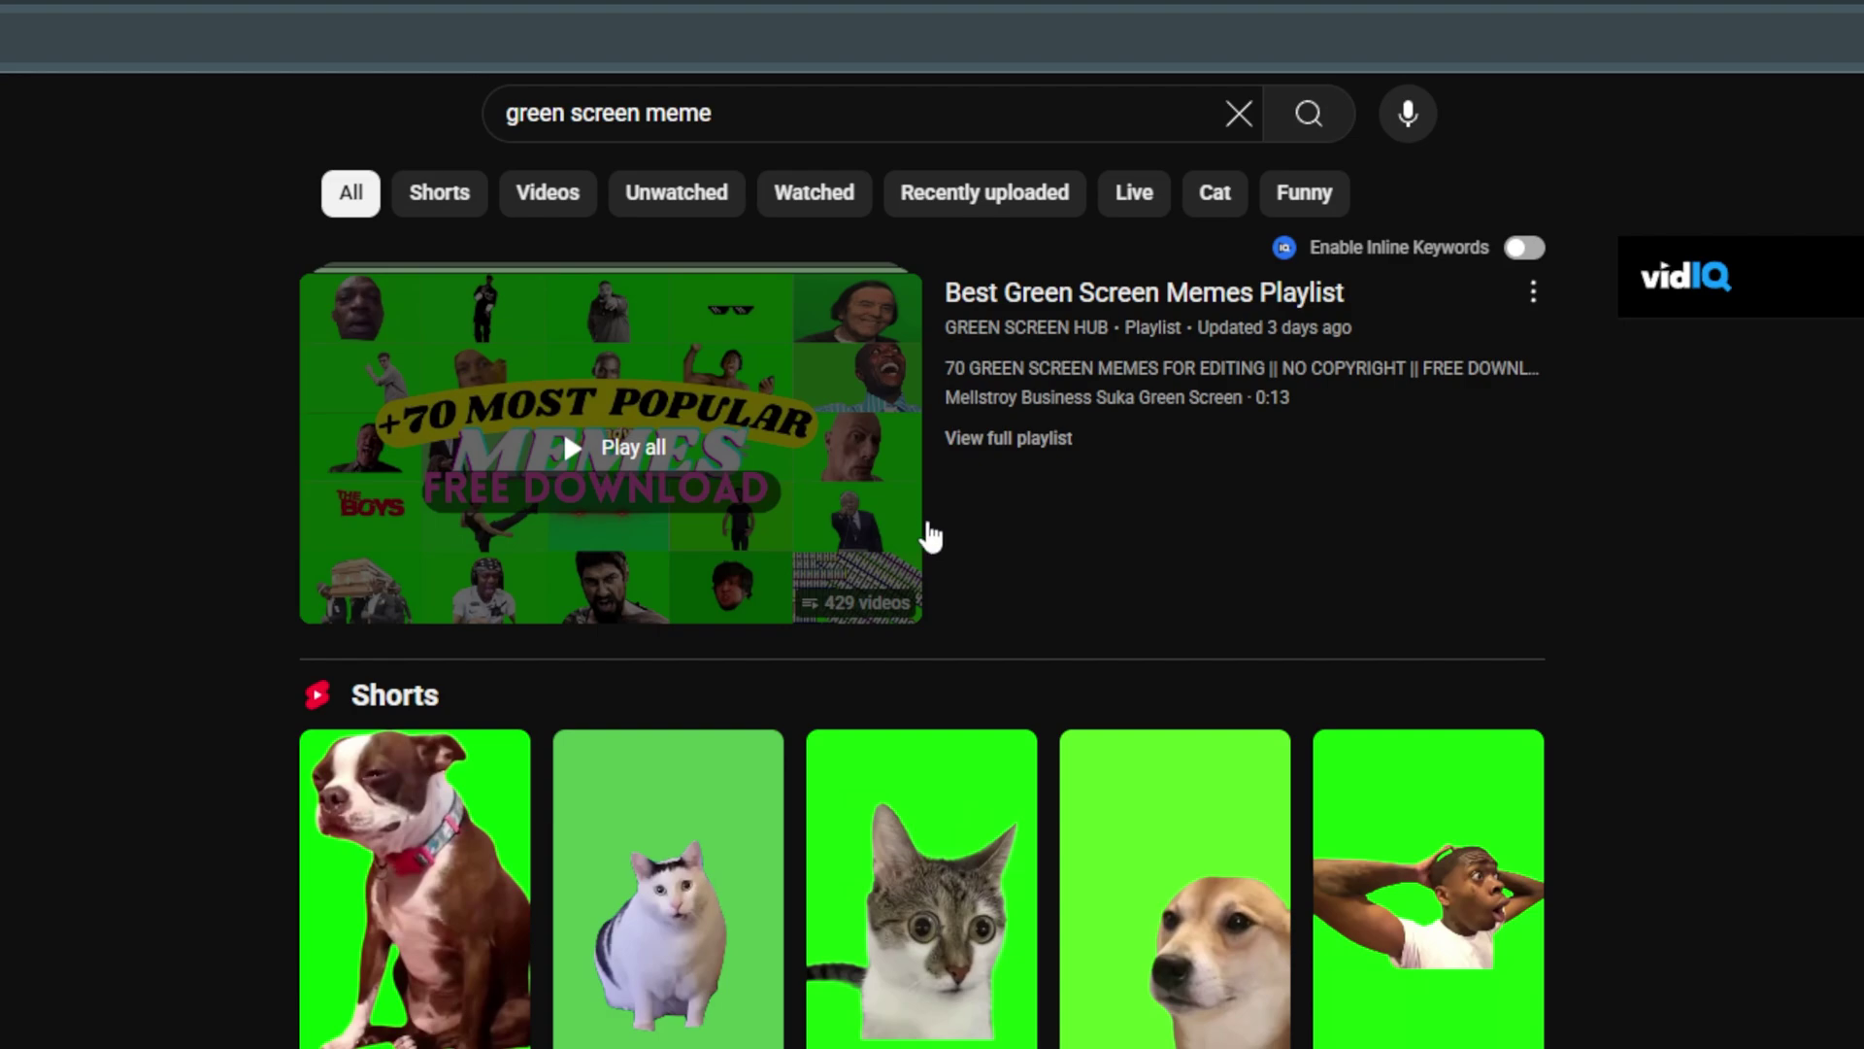
# - Play the Best Green Screen Memes Playlist from the 'green screen meme' YouTube results
pyautogui.click(891, 521)
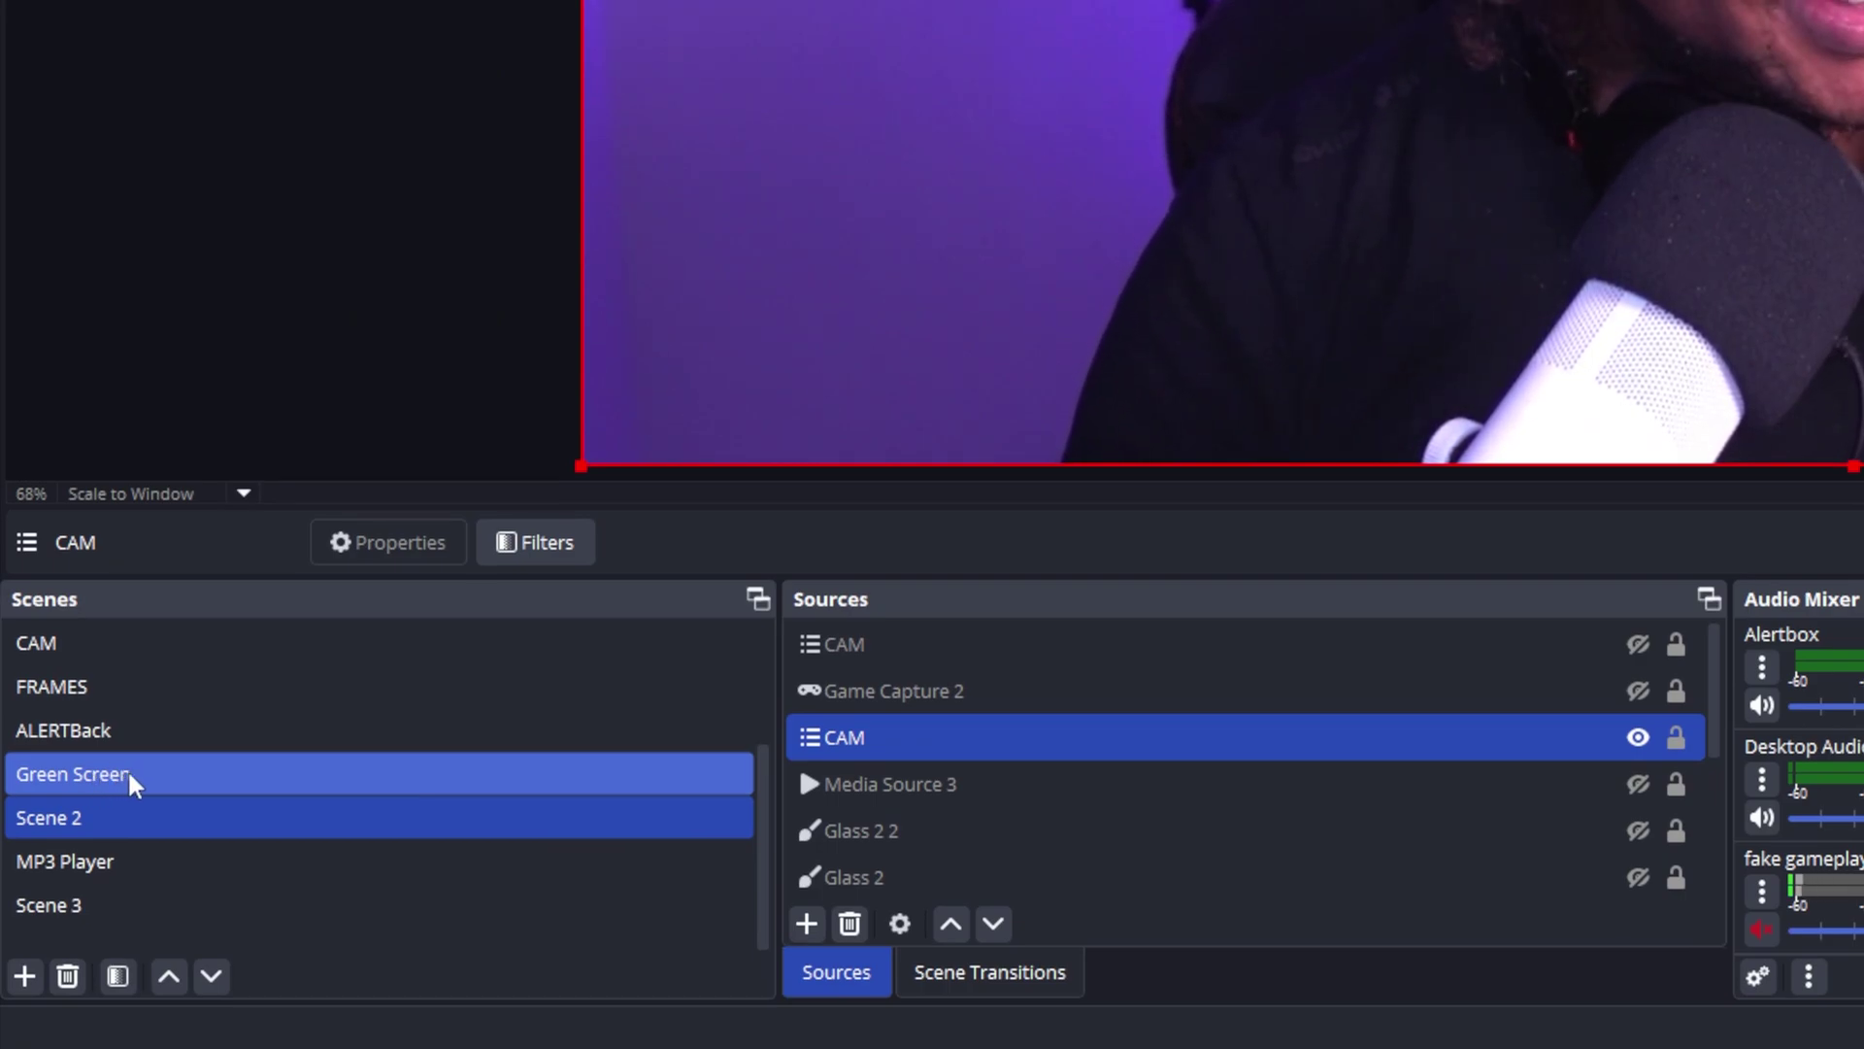
# - Add a new Media Source to the Green Screen scene
pyautogui.click(130, 777)
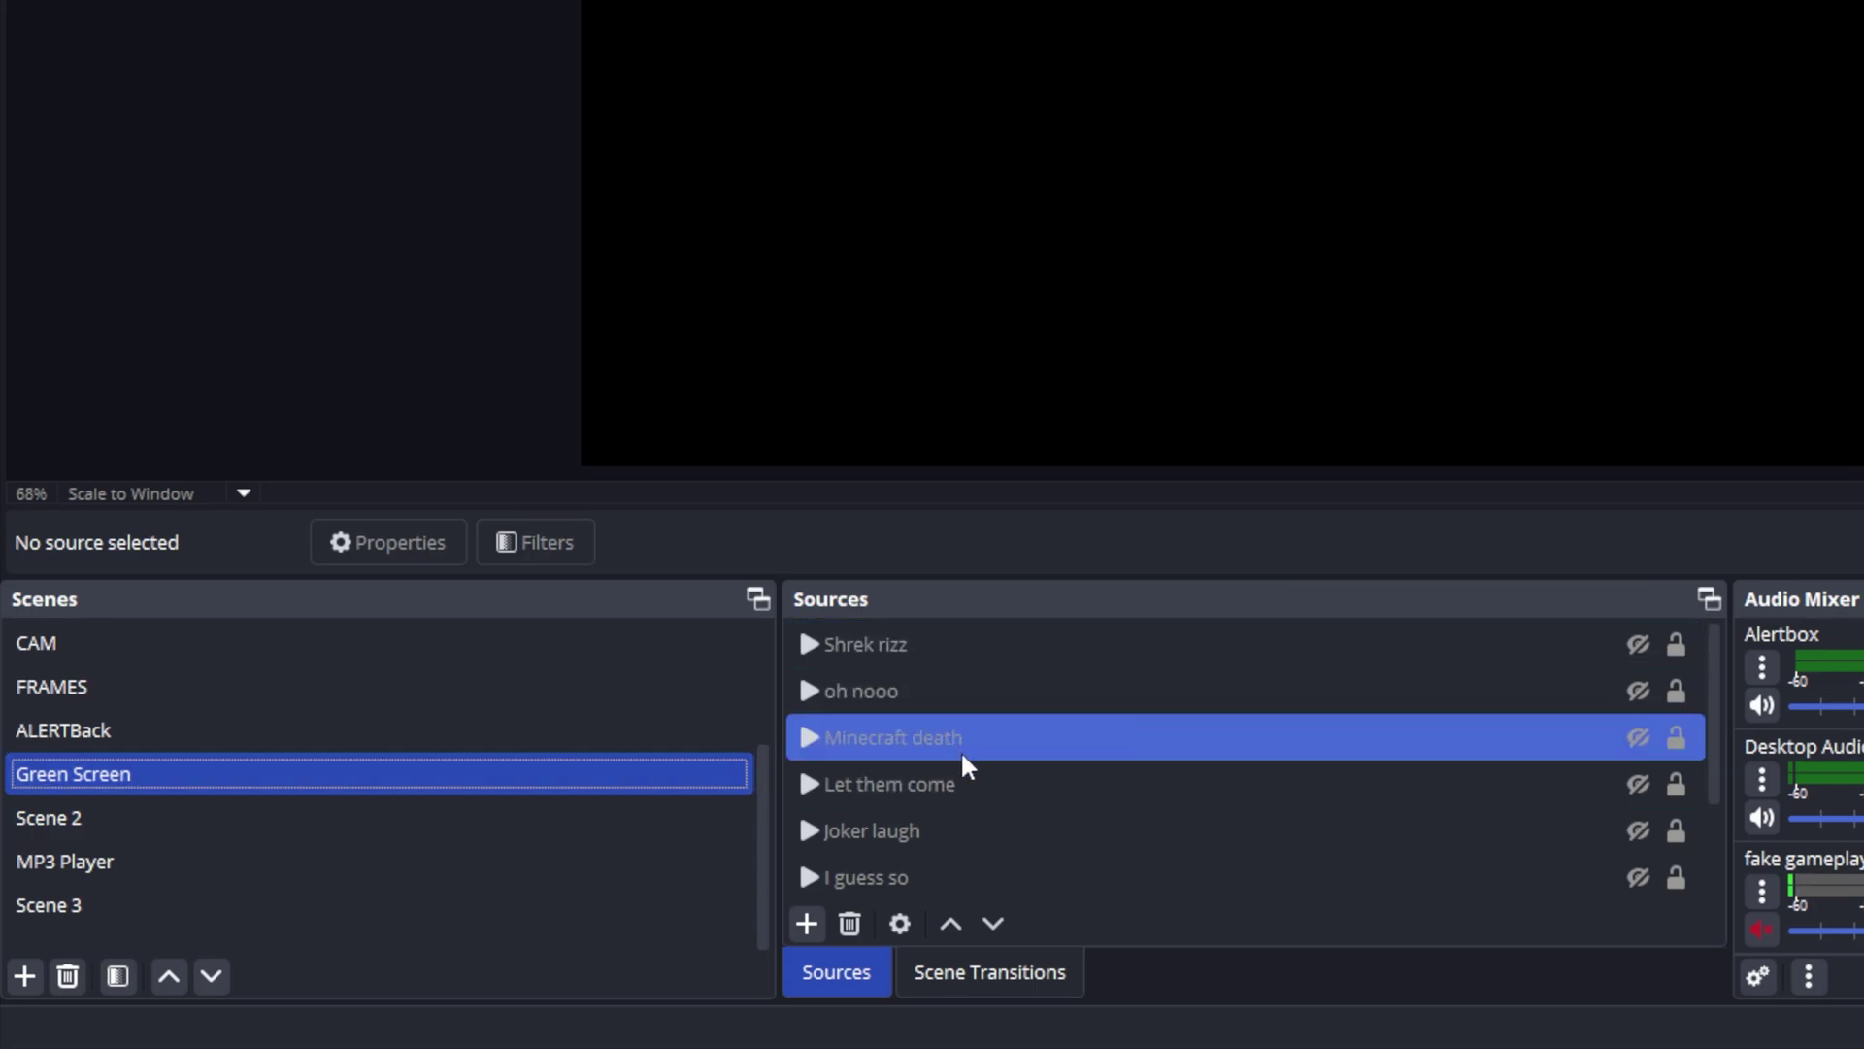
pyautogui.scroll(-2, 948, 870)
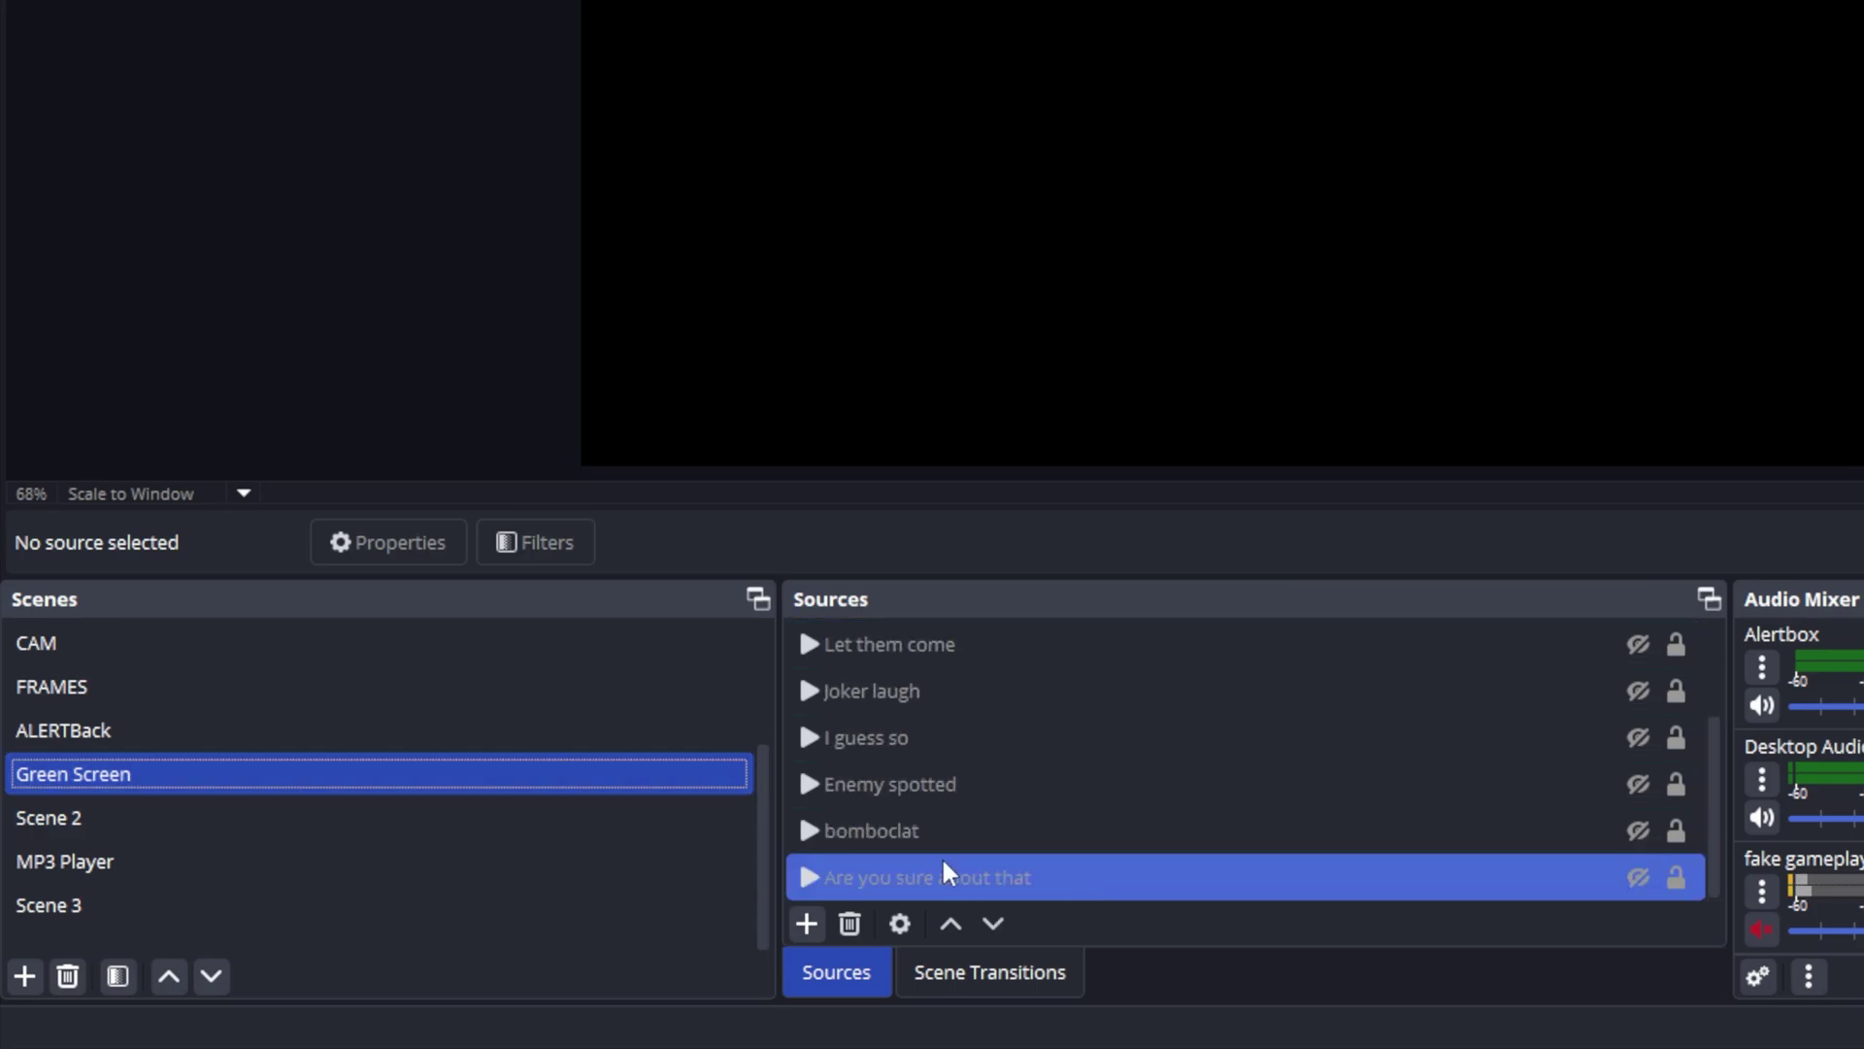
pyautogui.click(805, 925)
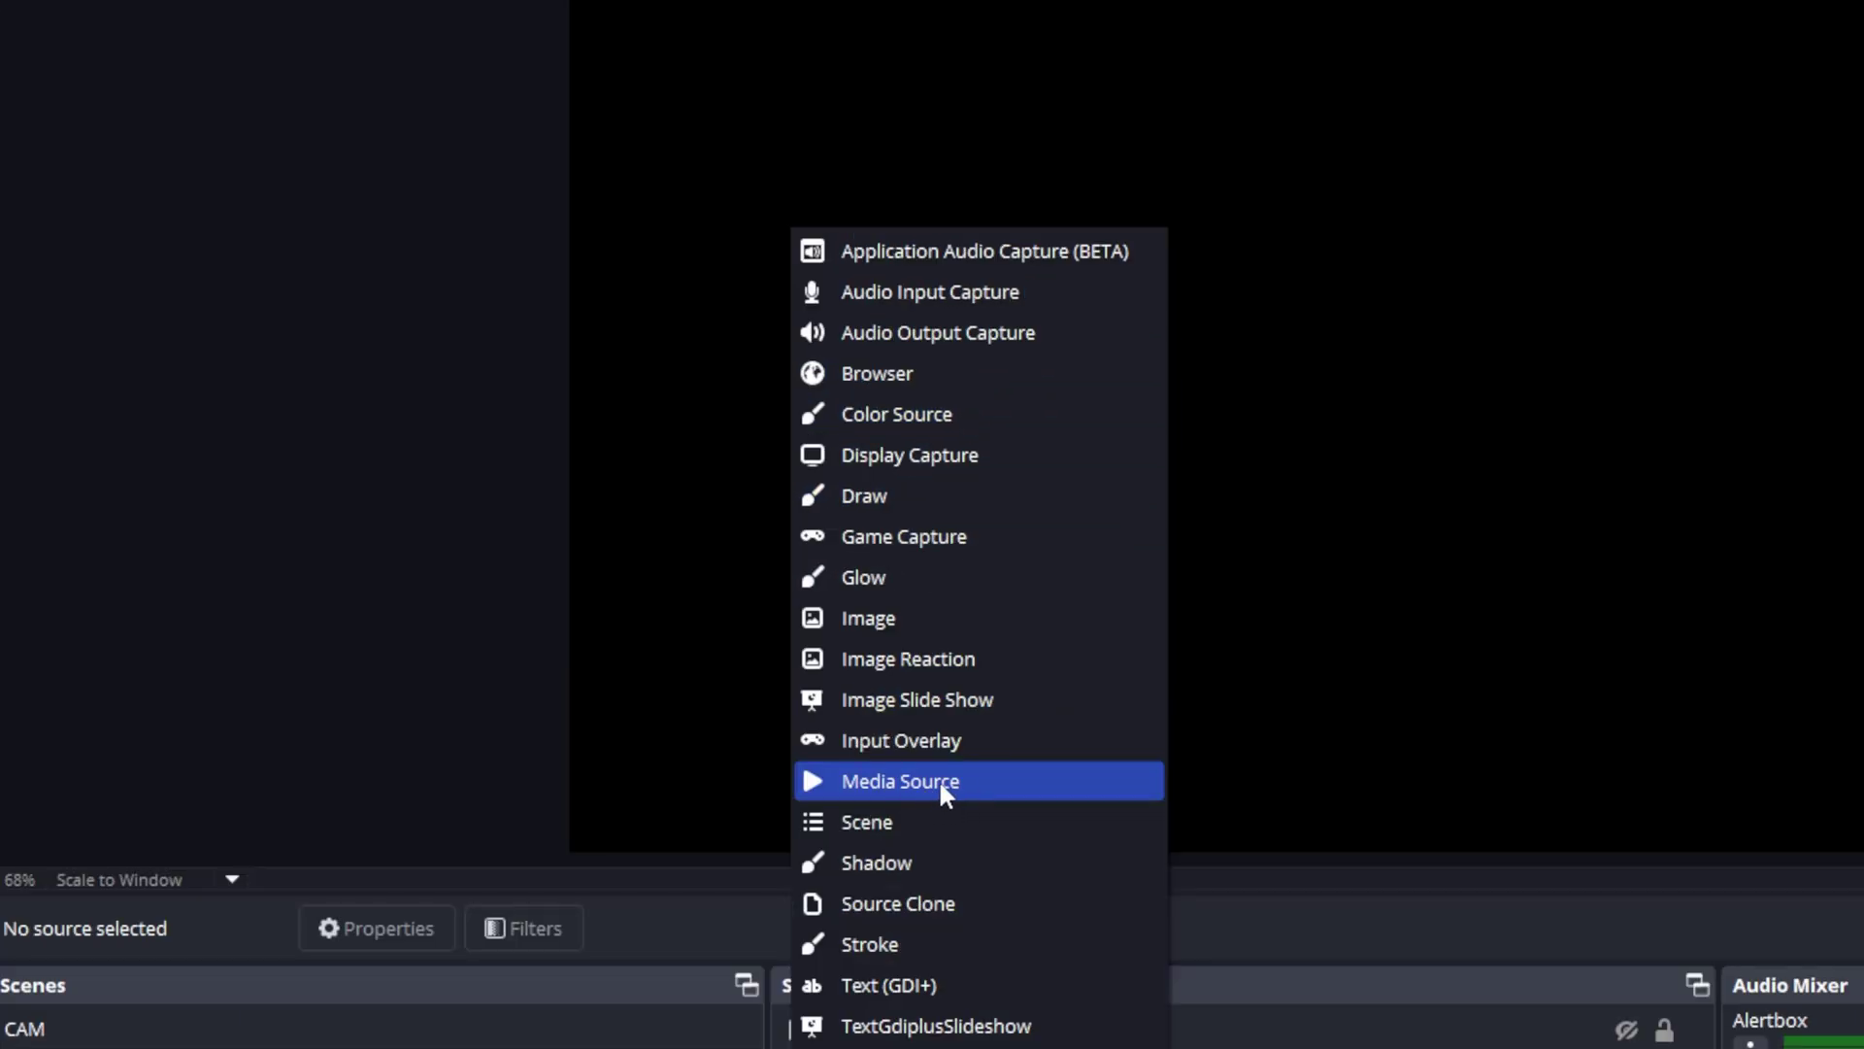
pyautogui.click(940, 780)
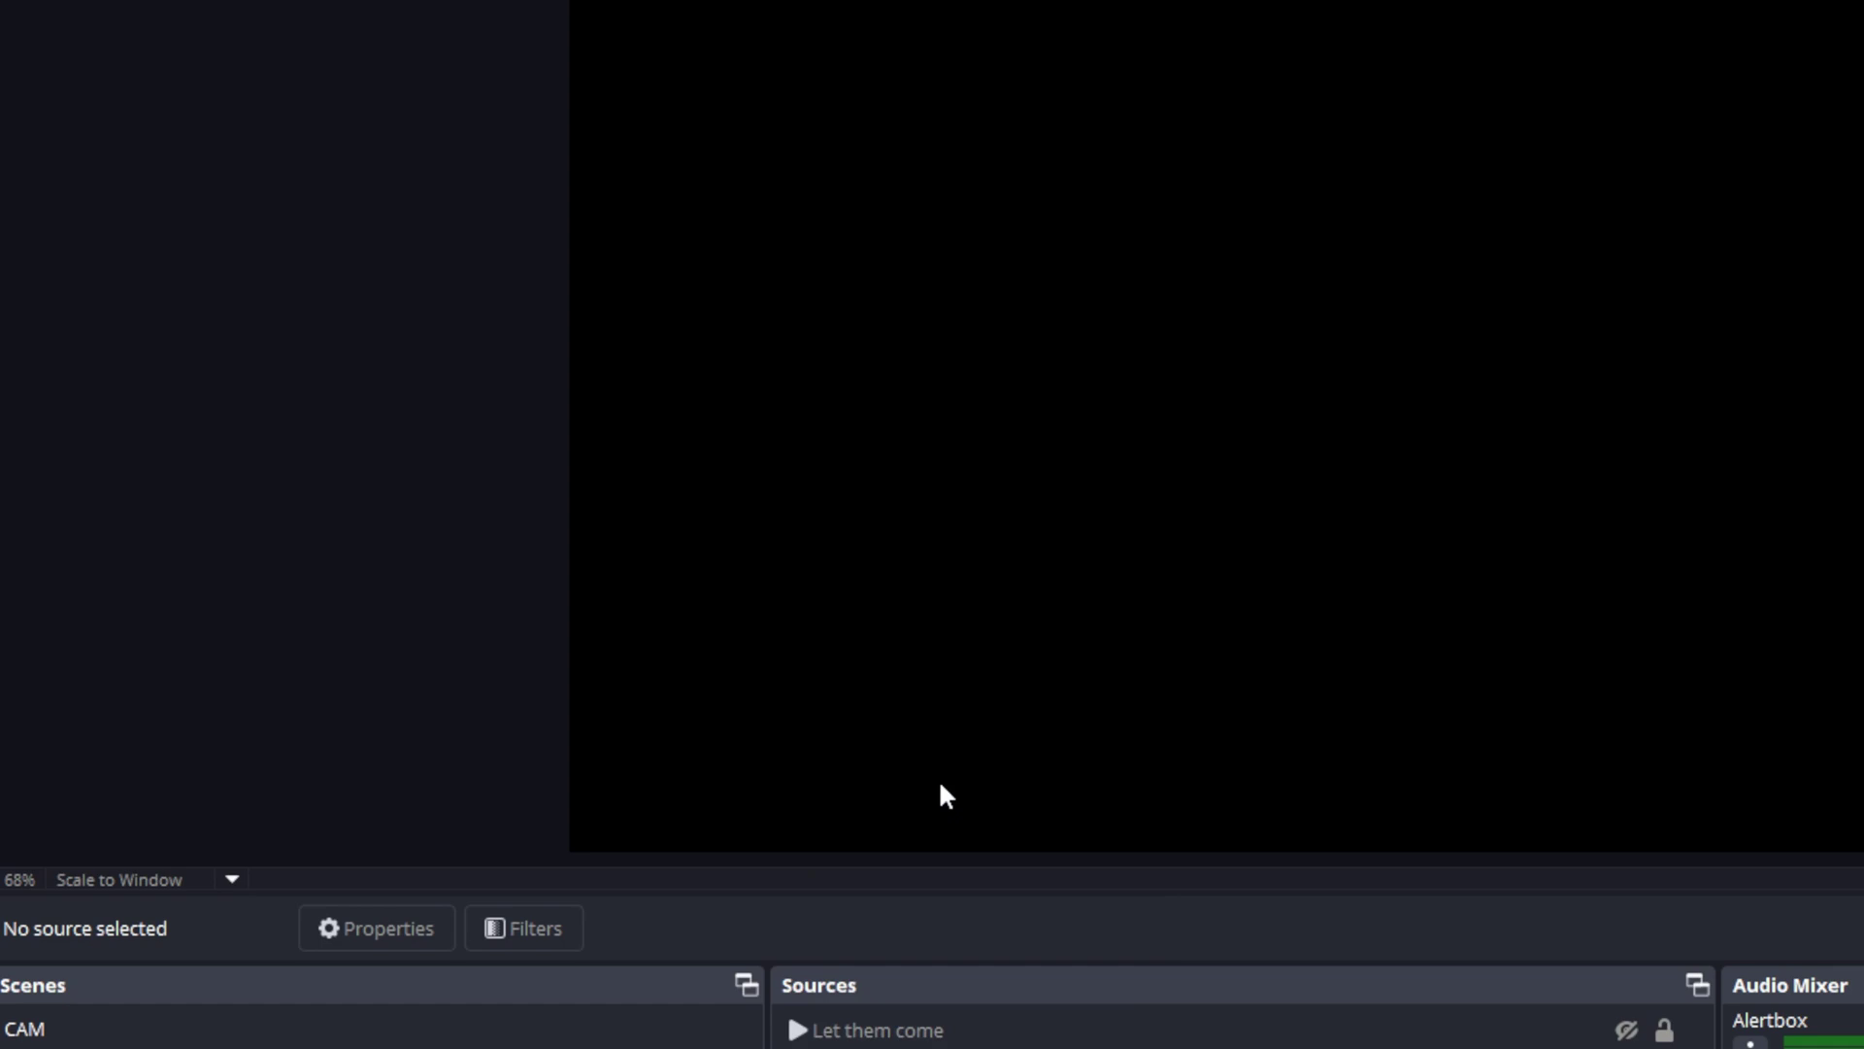
pyautogui.click(1103, 833)
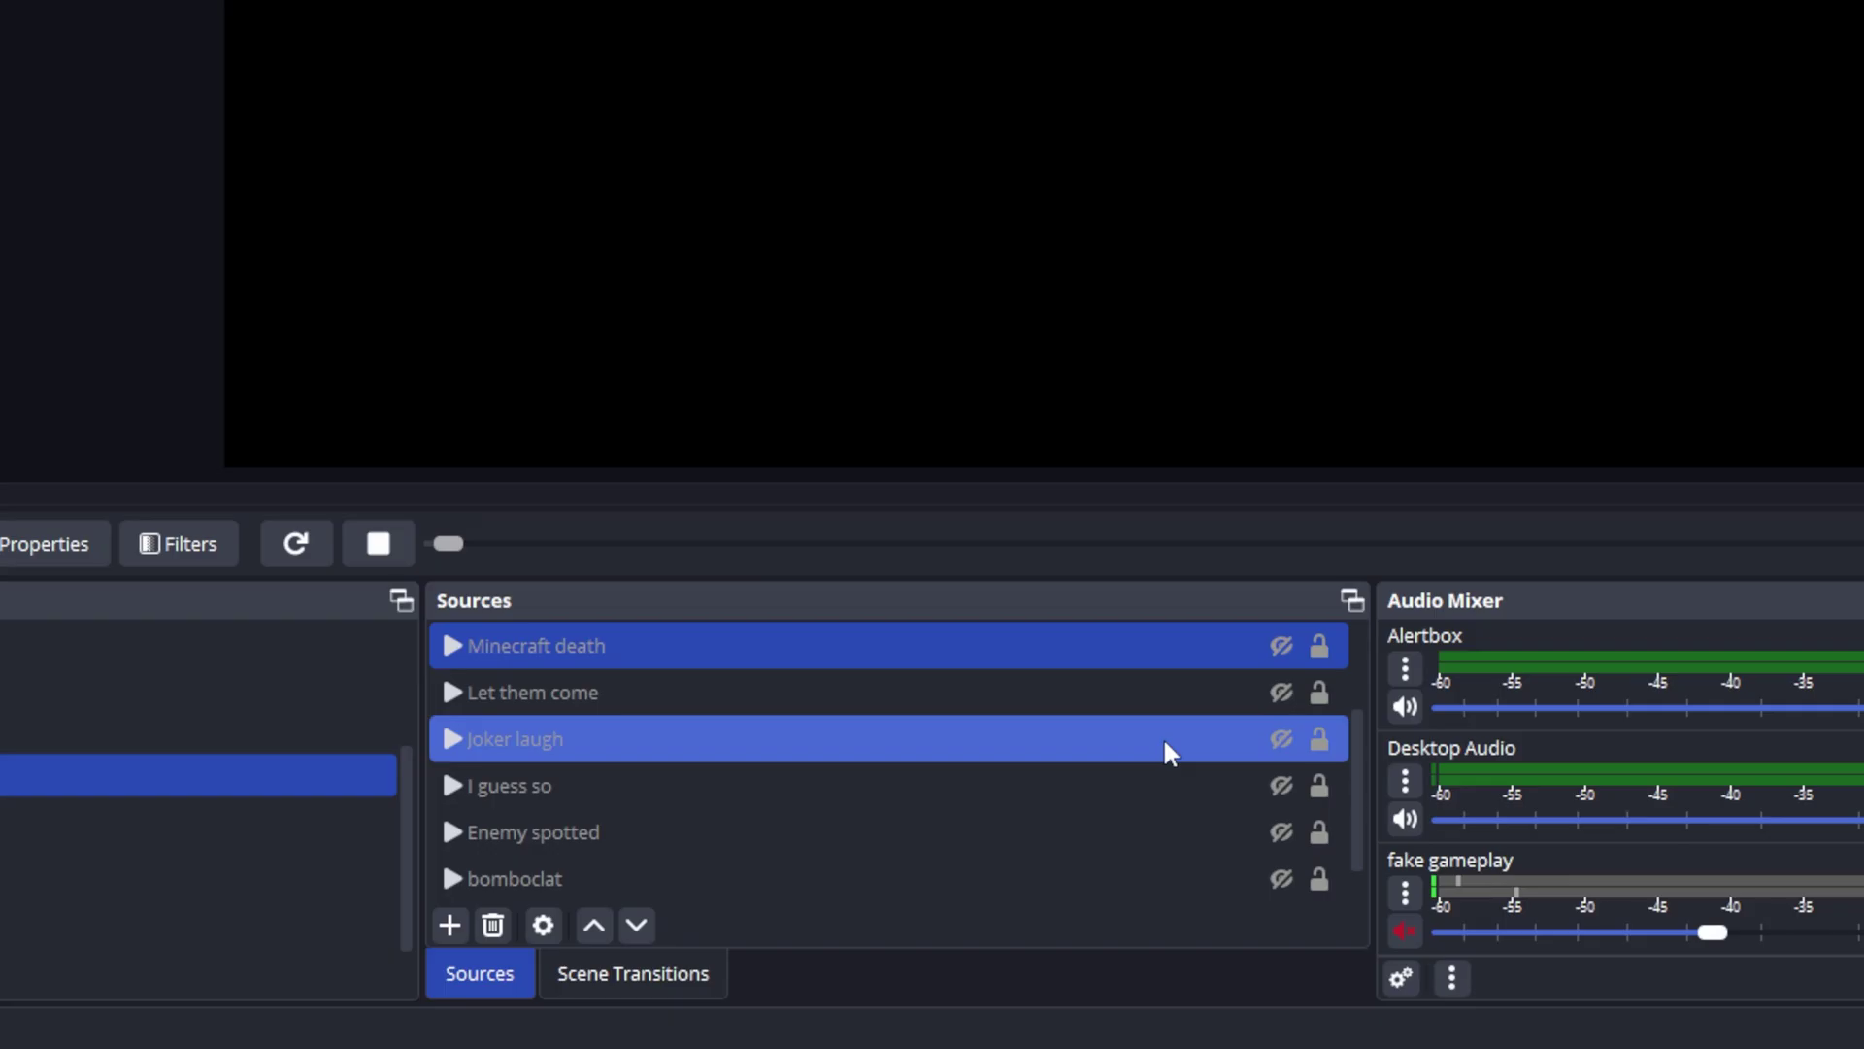
# - Make the Joker laugh, Shrek rizz and Minecraft death clips visible, then return to Scene 2
pyautogui.click(1195, 744)
pyautogui.click(1279, 739)
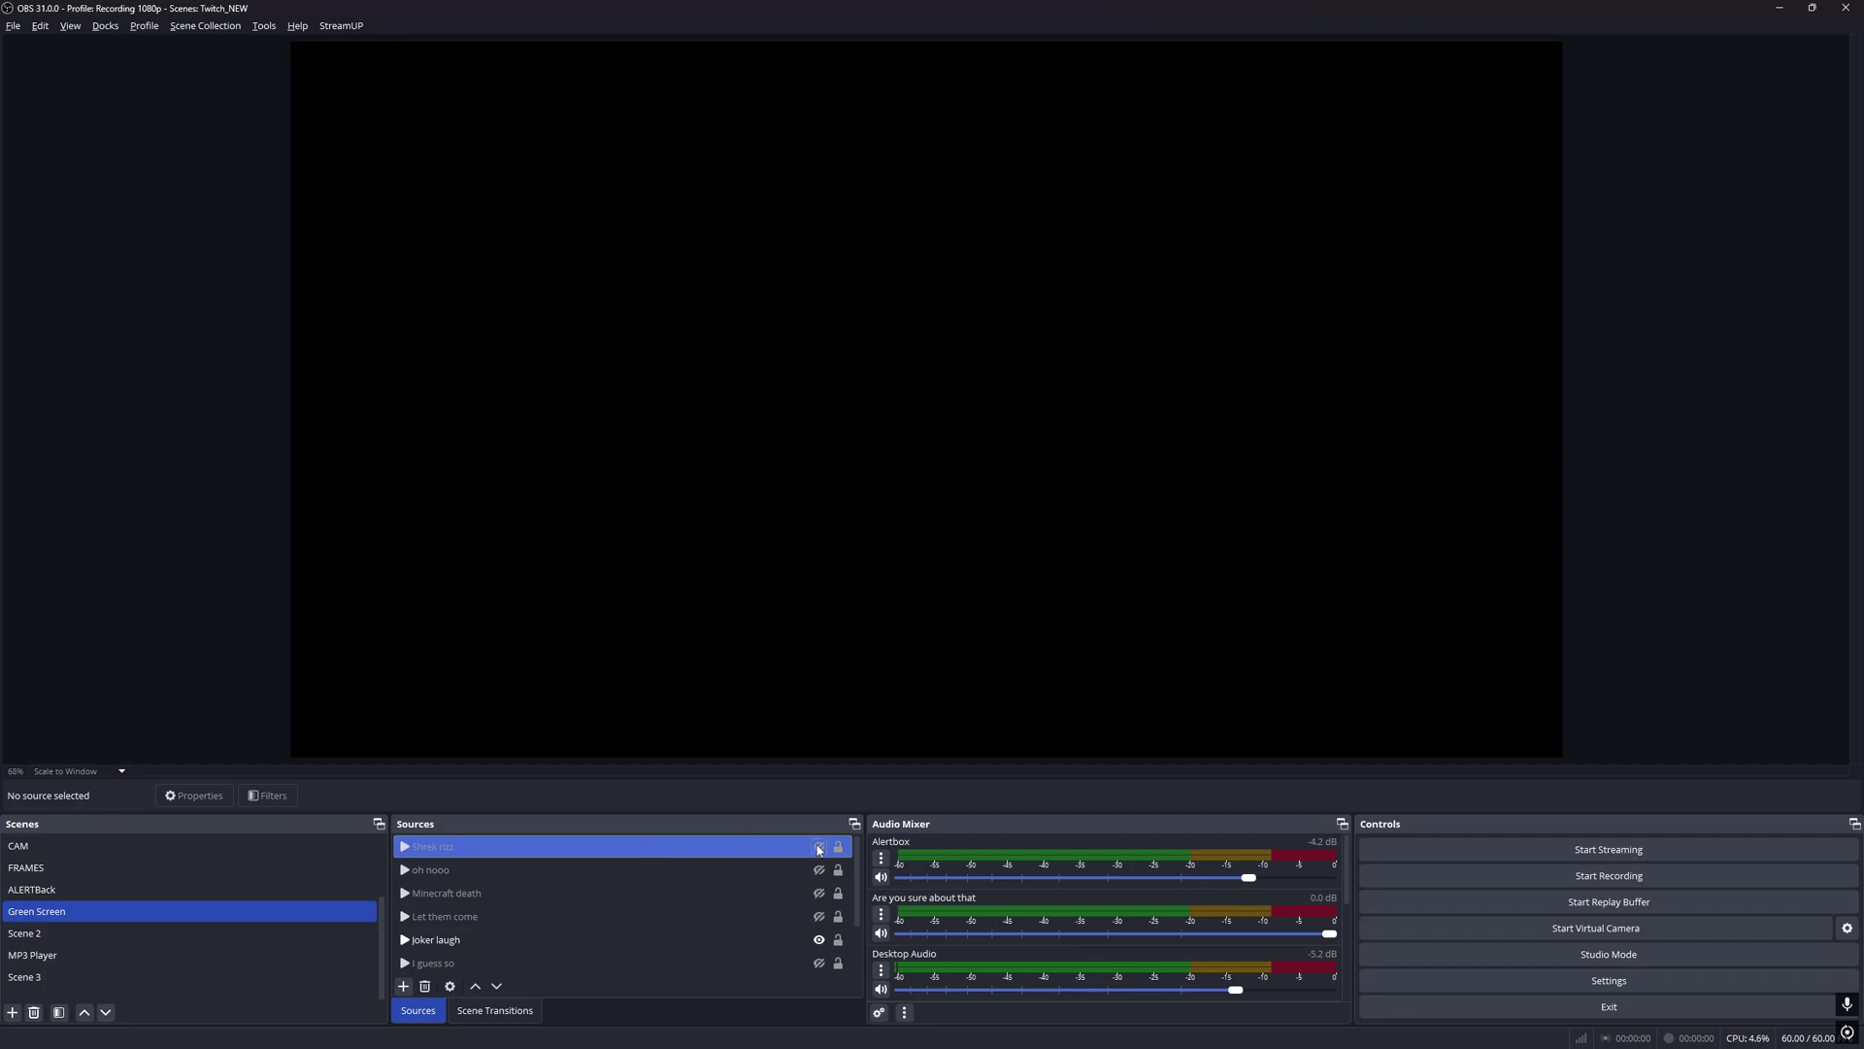
pyautogui.click(818, 846)
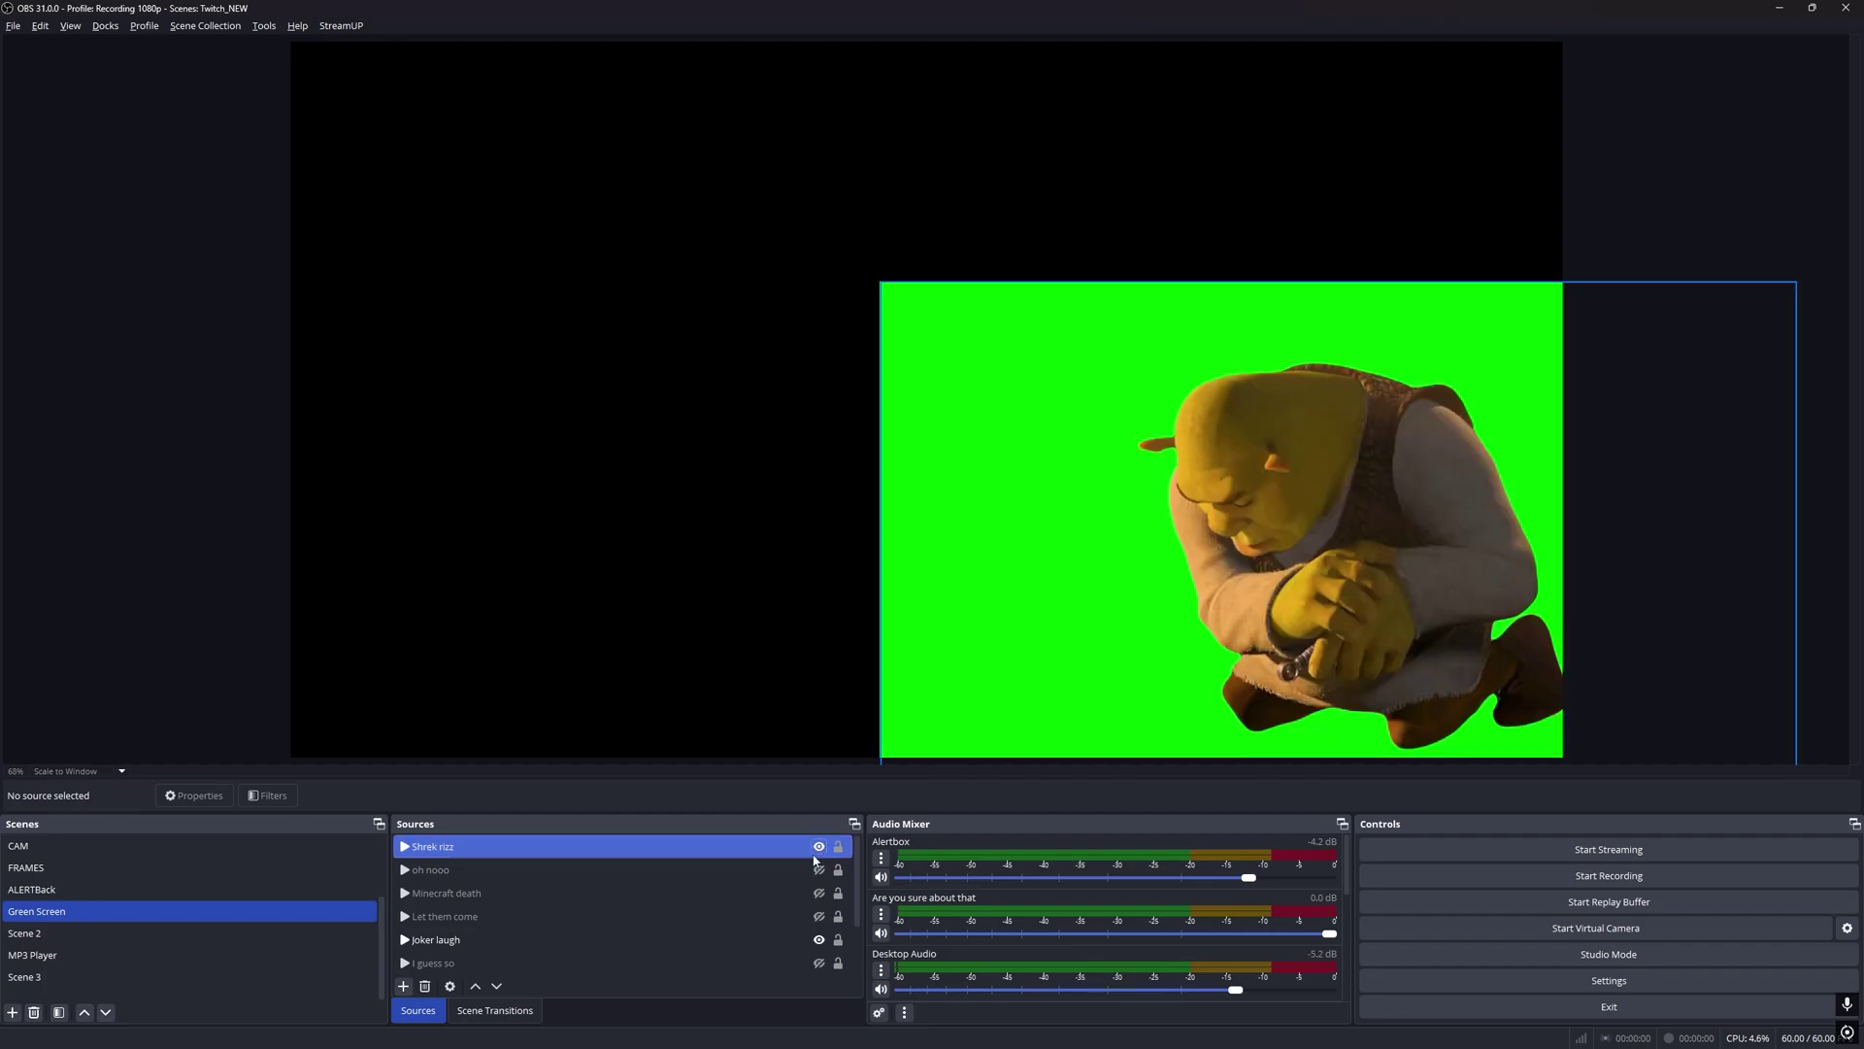
pyautogui.click(802, 892)
pyautogui.click(818, 892)
pyautogui.click(818, 915)
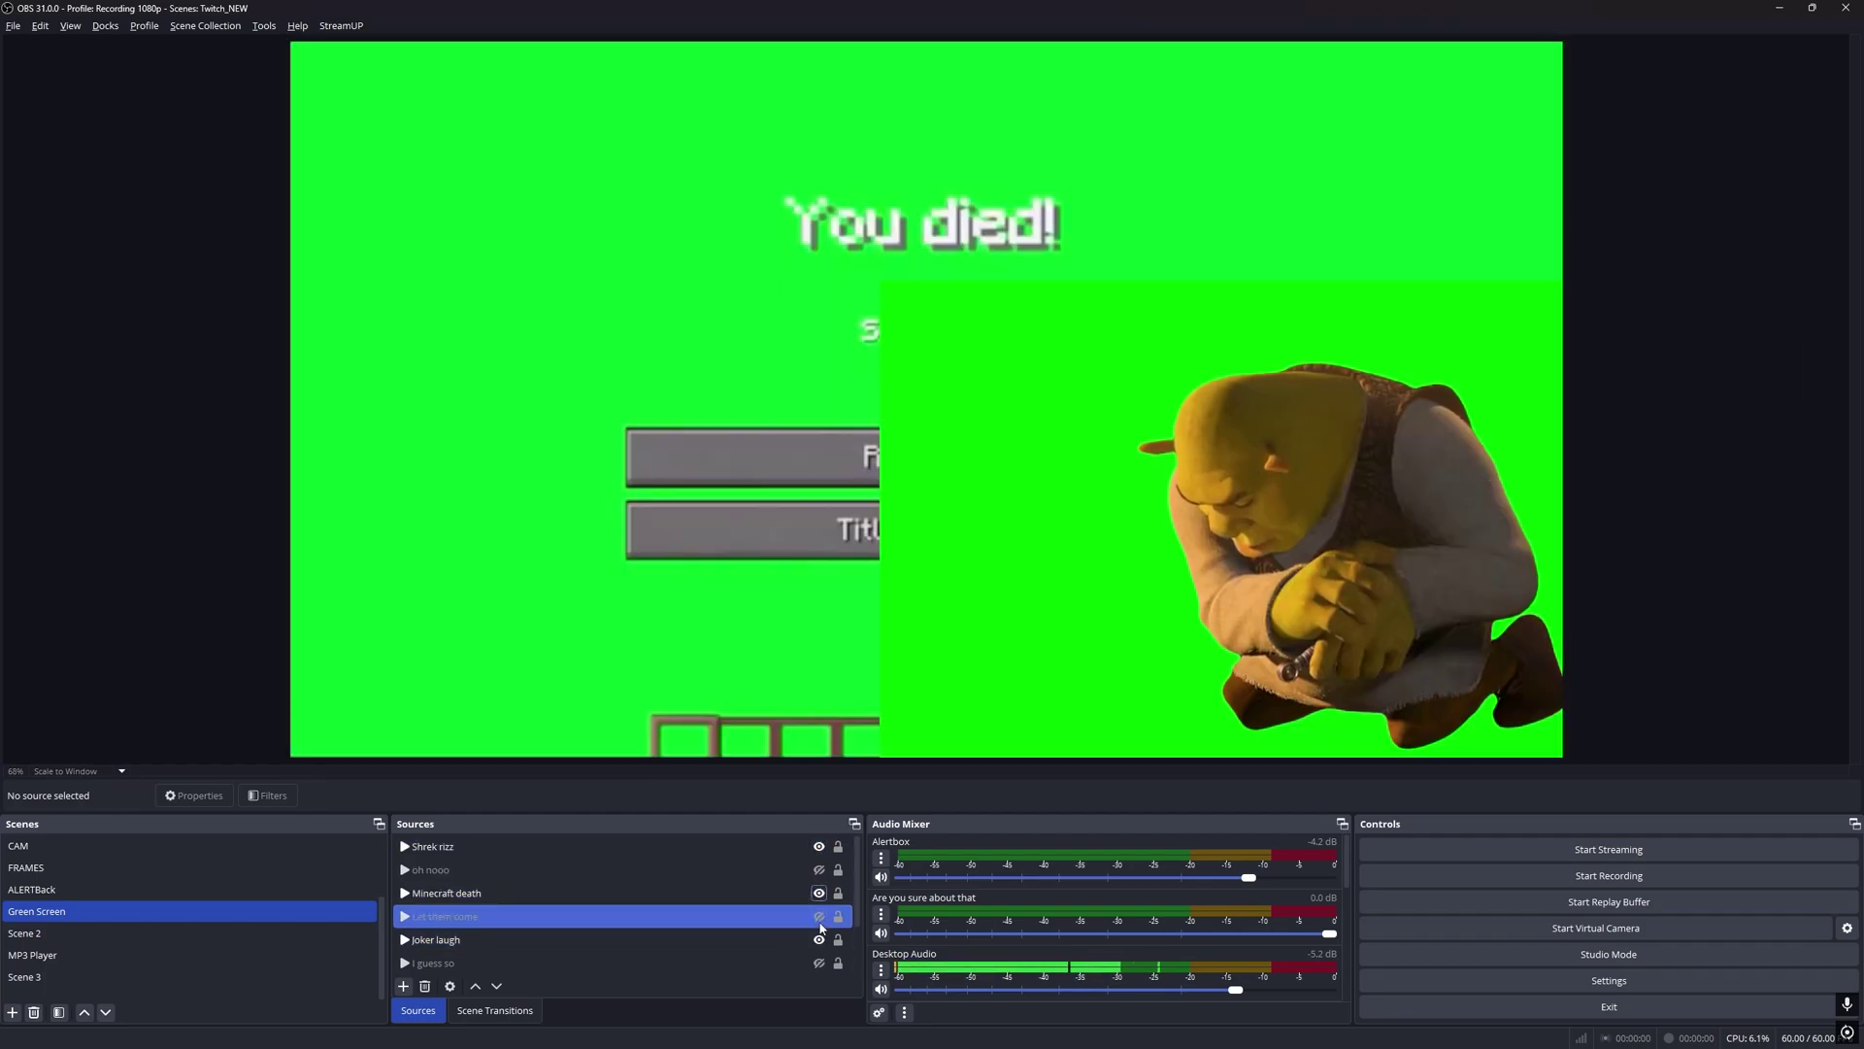
pyautogui.click(107, 933)
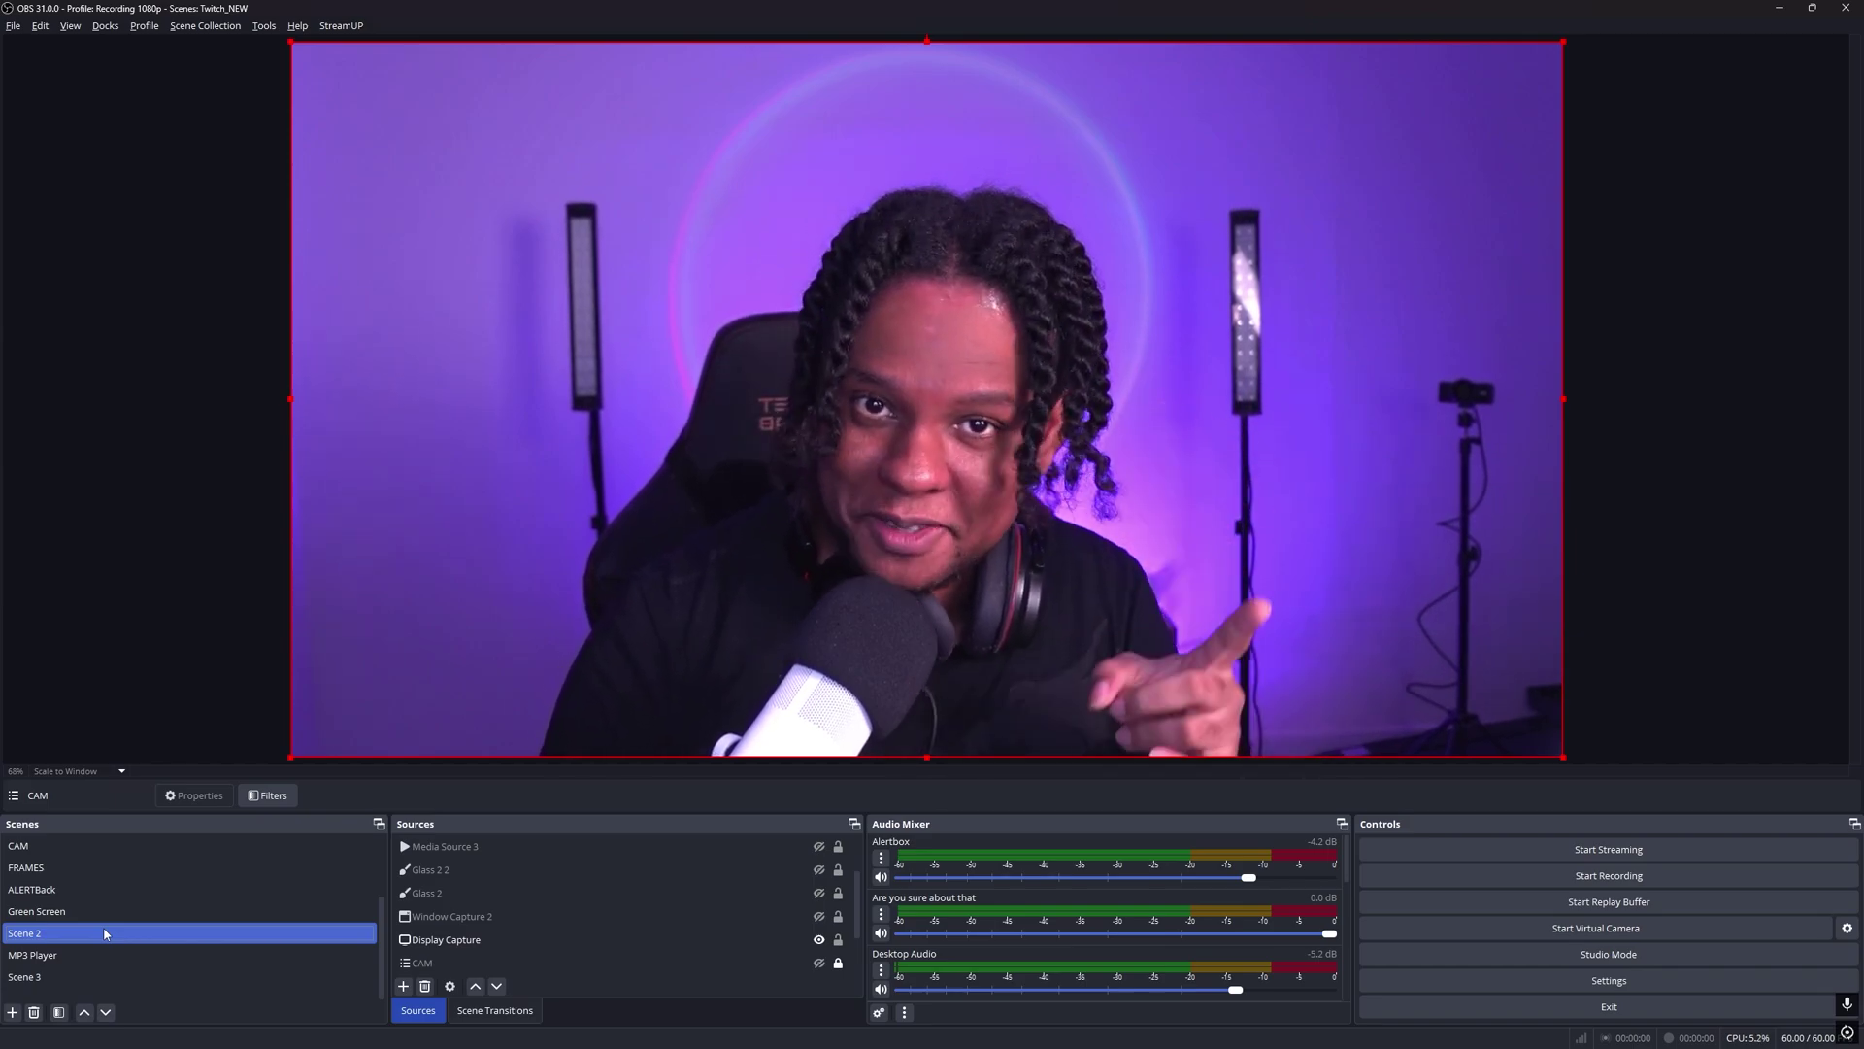
# - Show and select the Minecraft death clip in the Green Screen scene
pyautogui.click(106, 911)
pyautogui.click(820, 893)
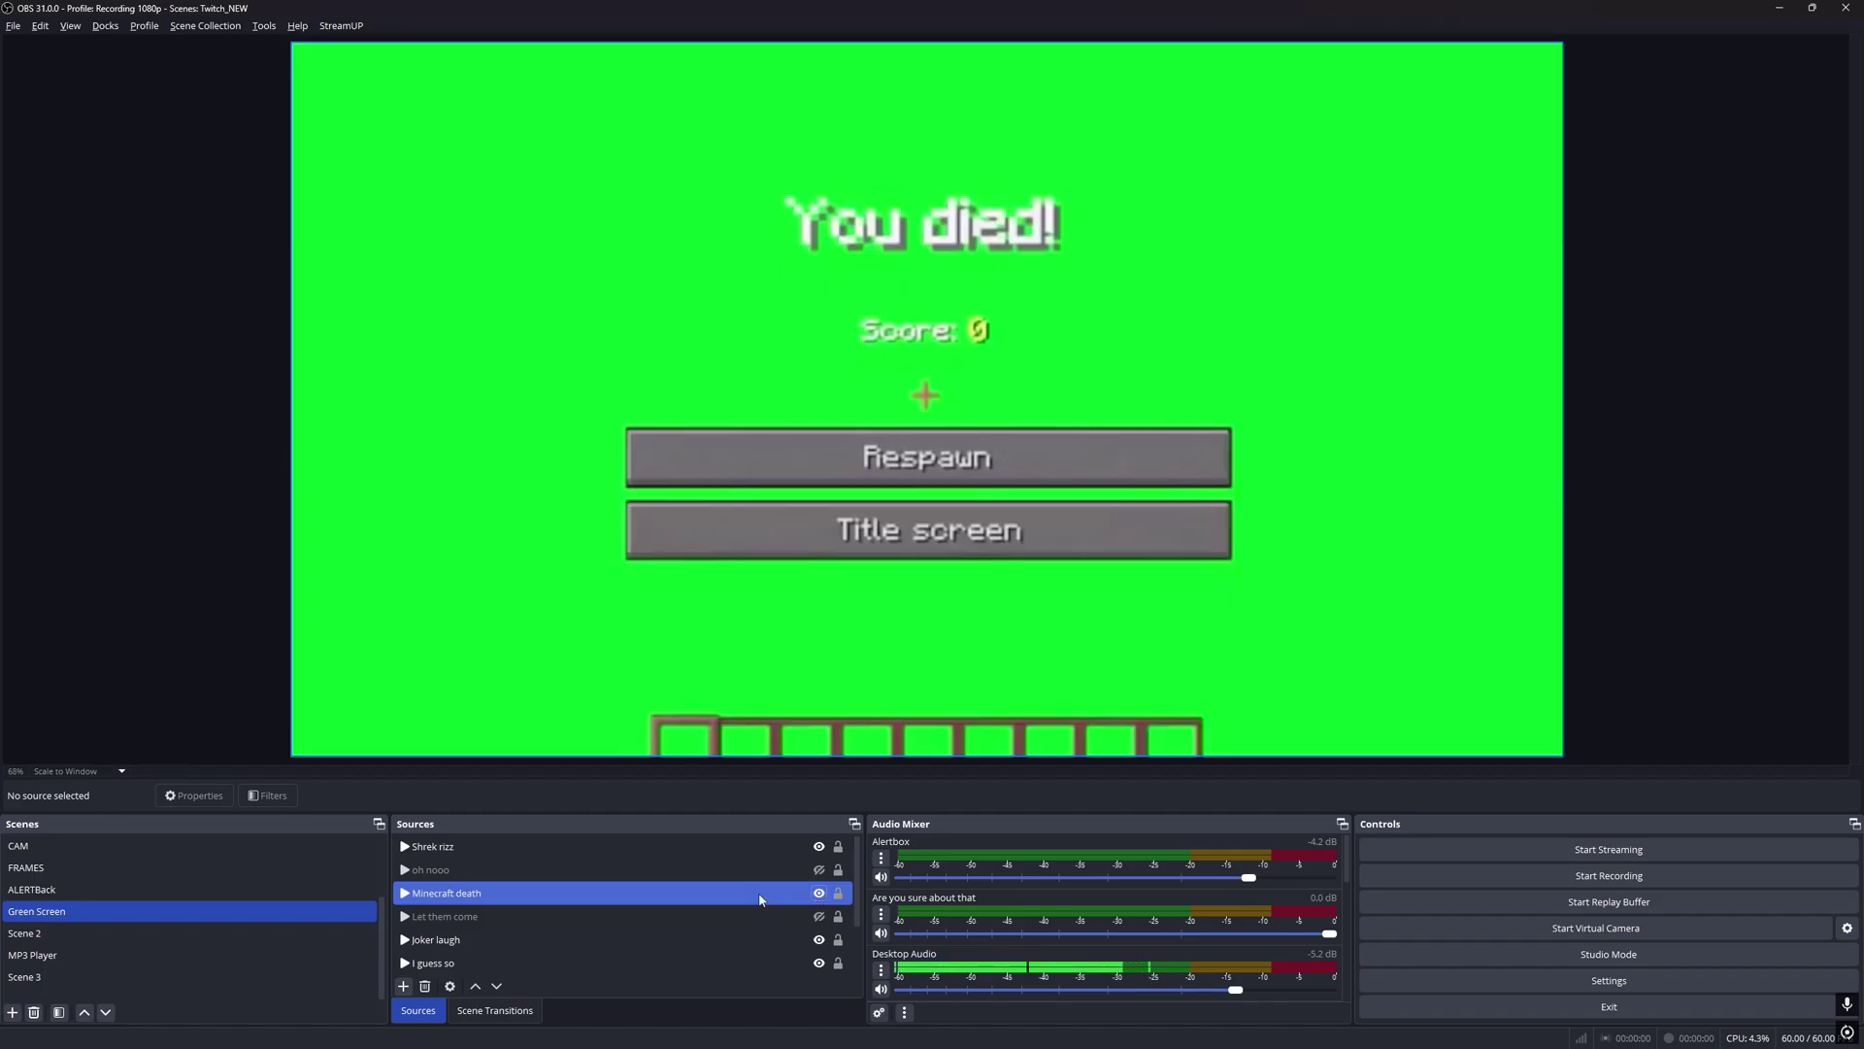
pyautogui.click(755, 900)
pyautogui.scroll(-3, 990, 935)
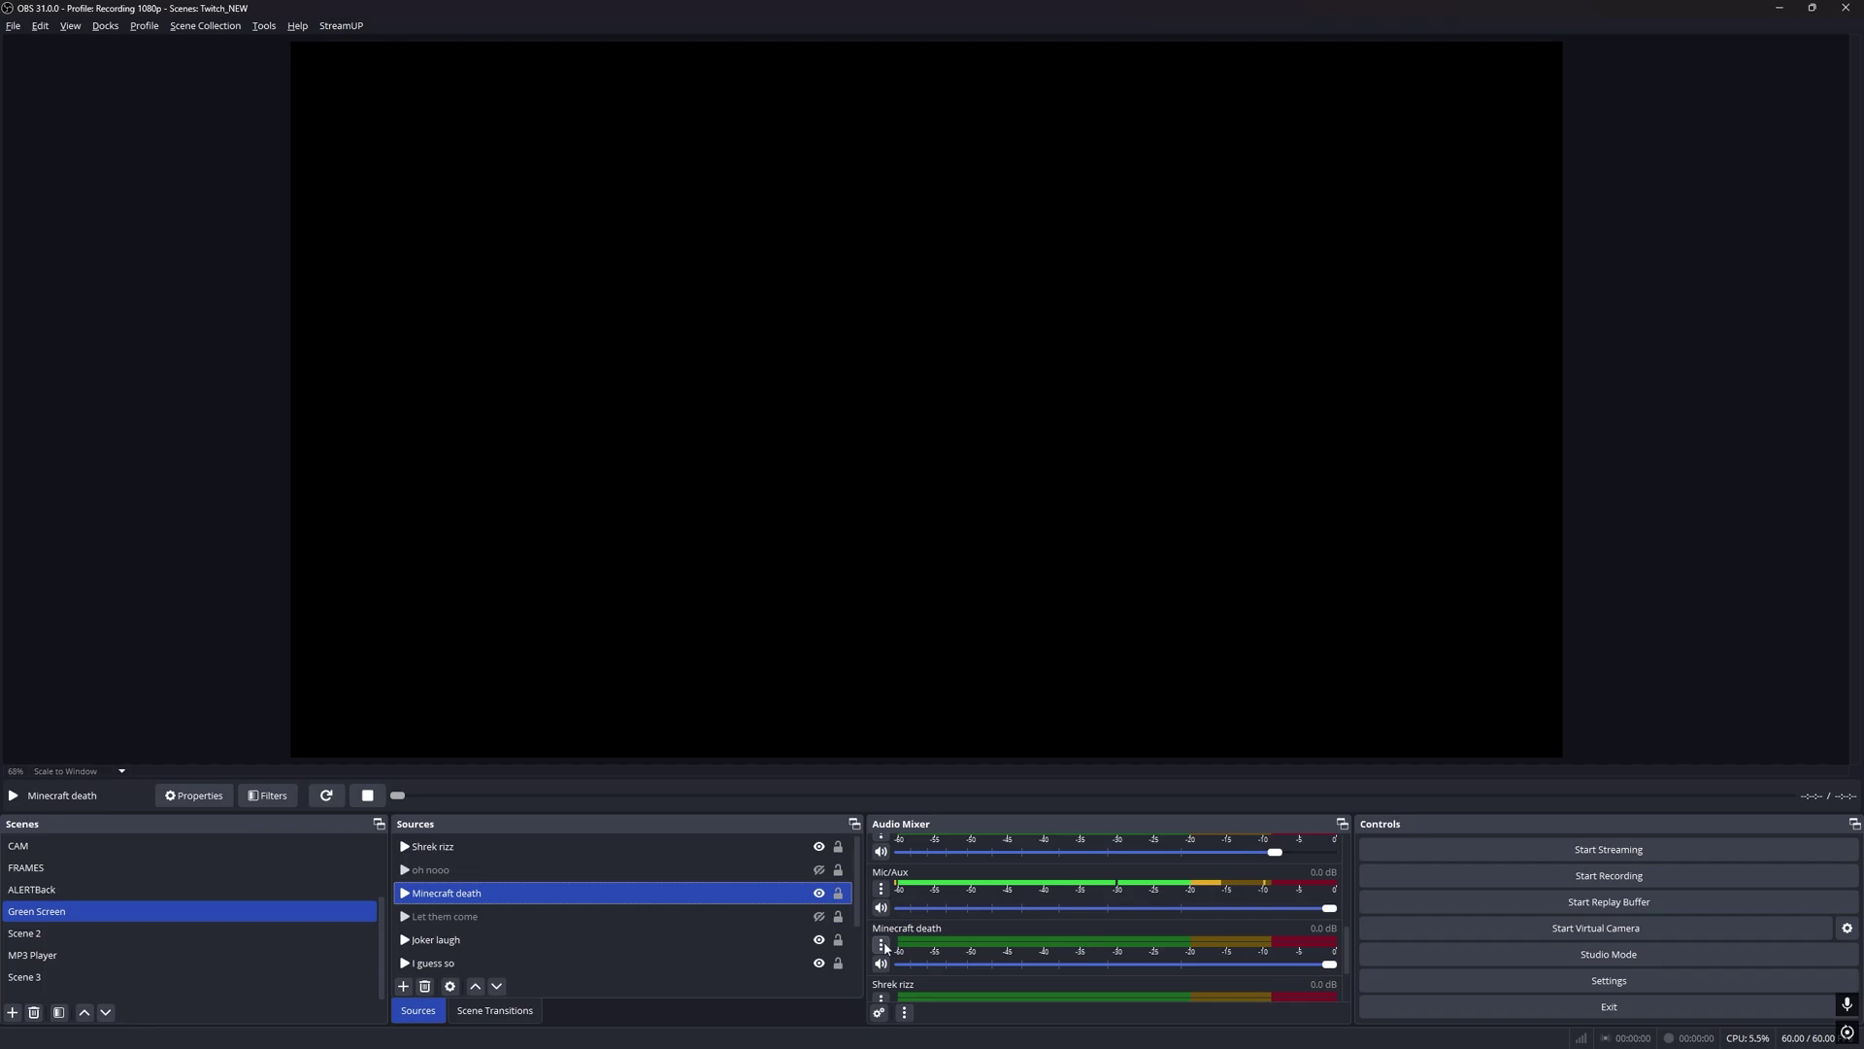
# - Set Minecraft death's Audio Monitoring to Monitor Only in Advanced Audio Properties
pyautogui.click(882, 945)
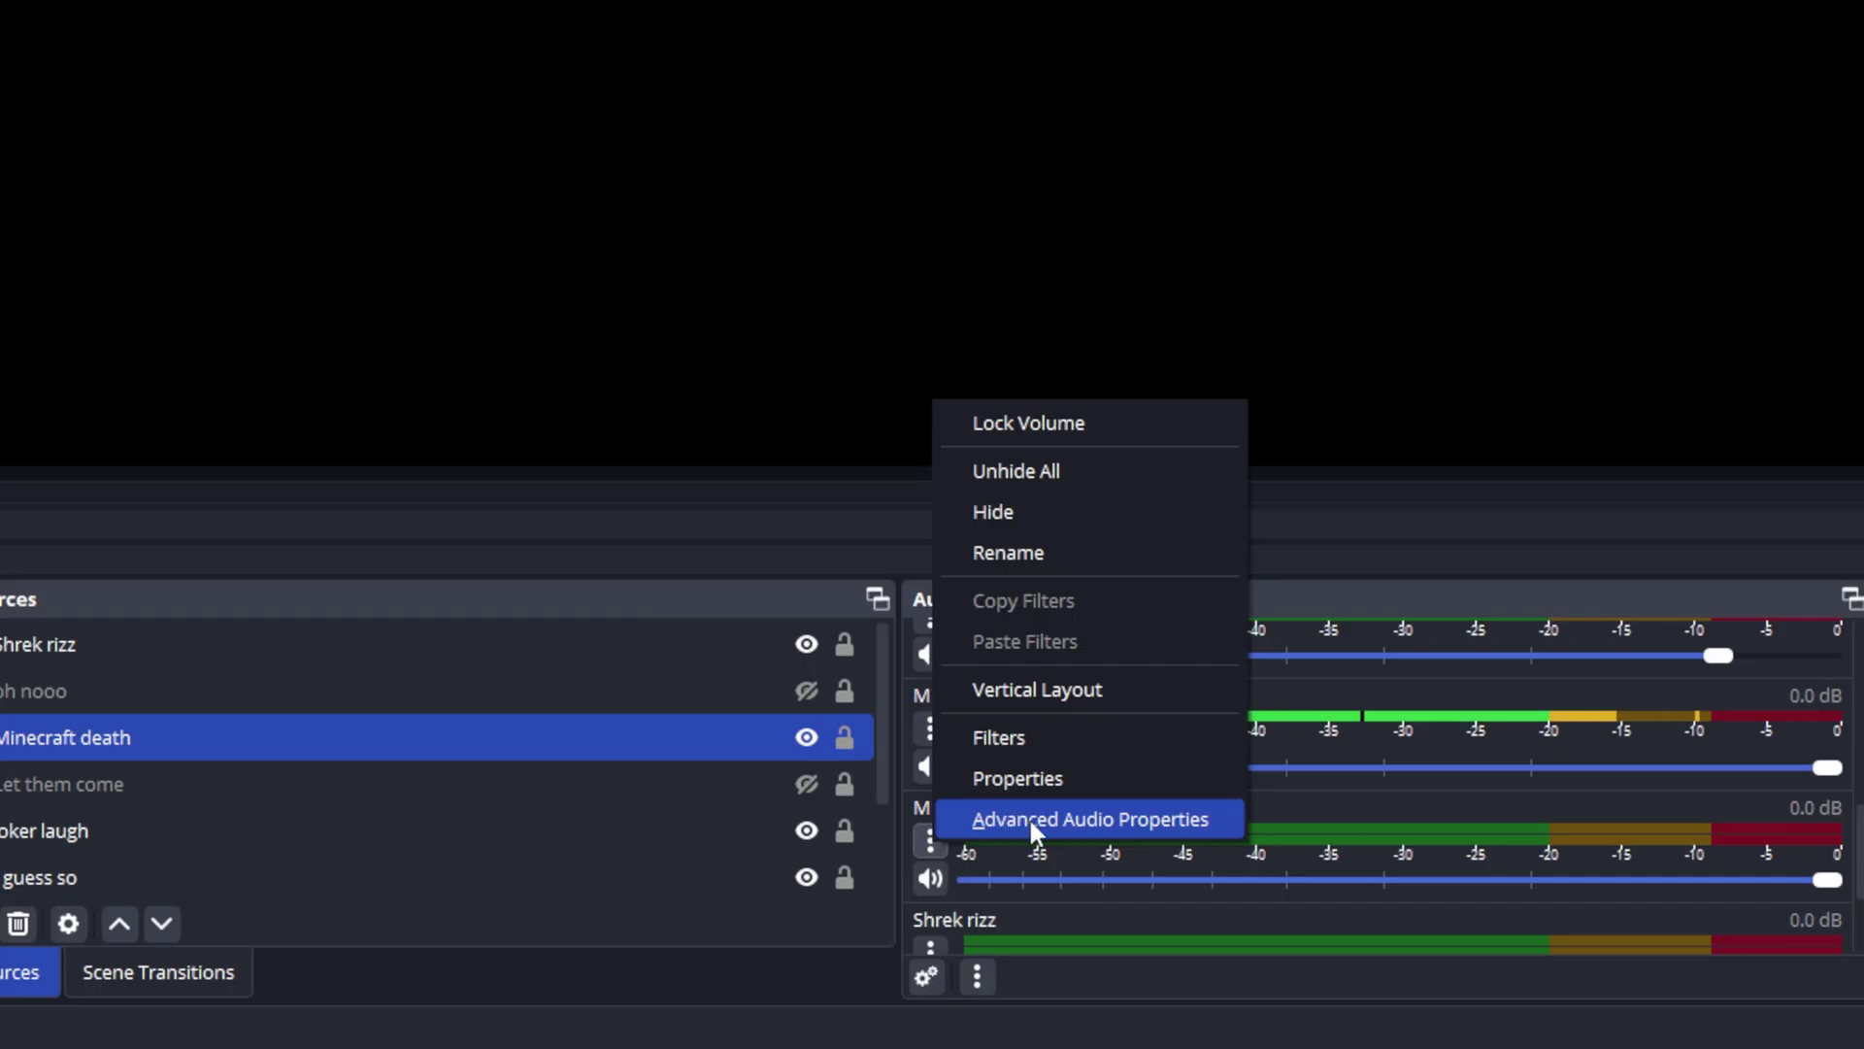
pyautogui.click(1035, 825)
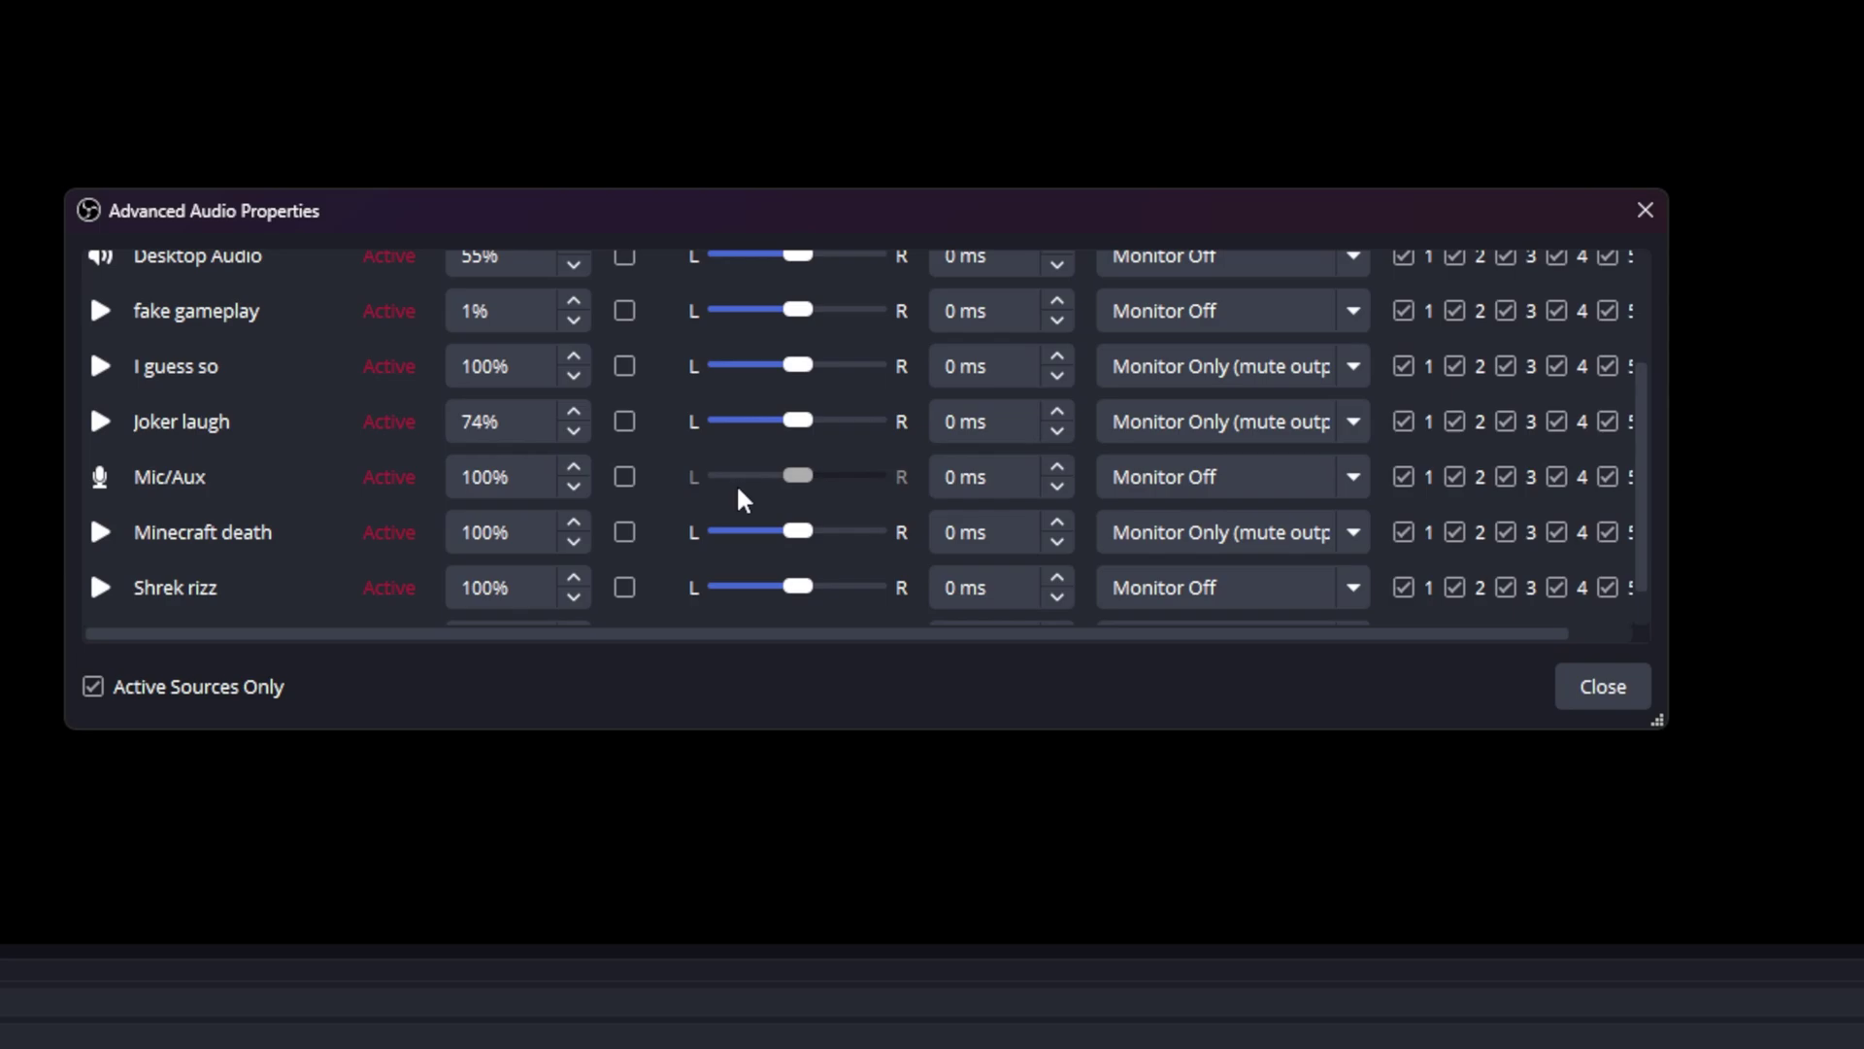
pyautogui.click(1196, 549)
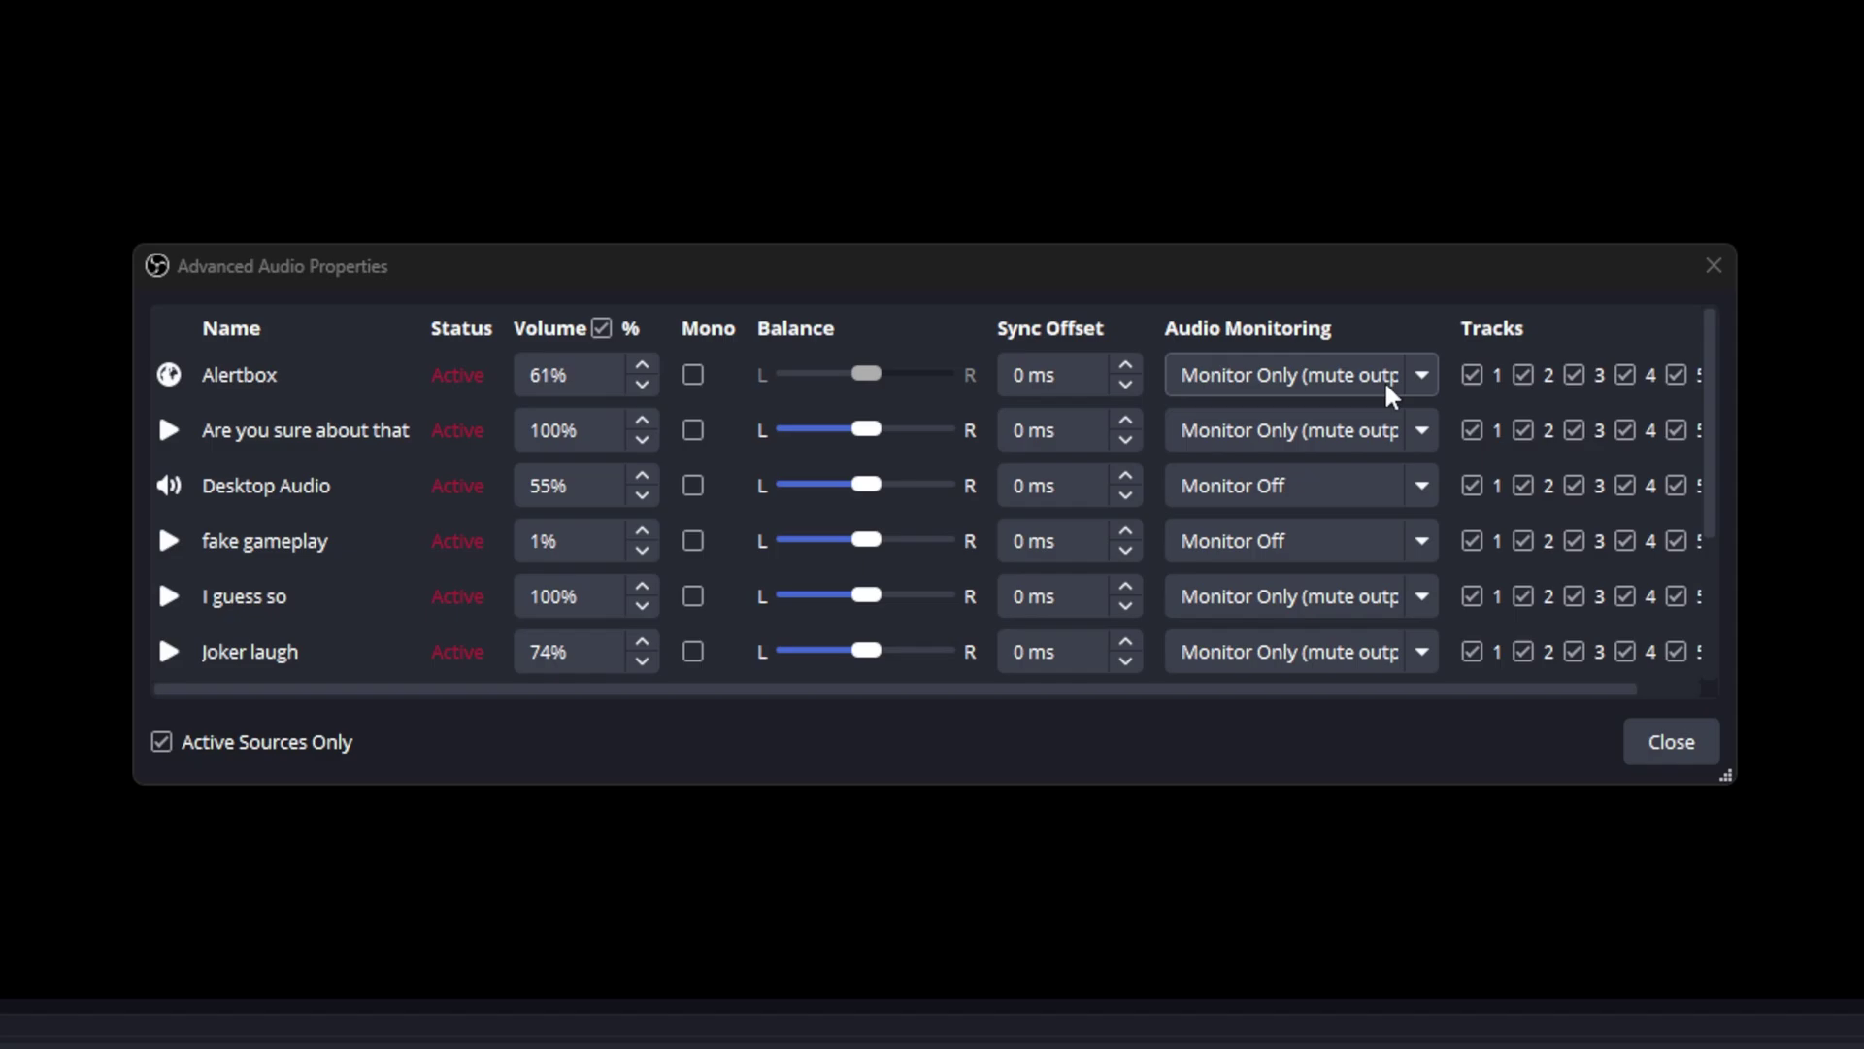
pyautogui.scroll(-3, 1175, 534)
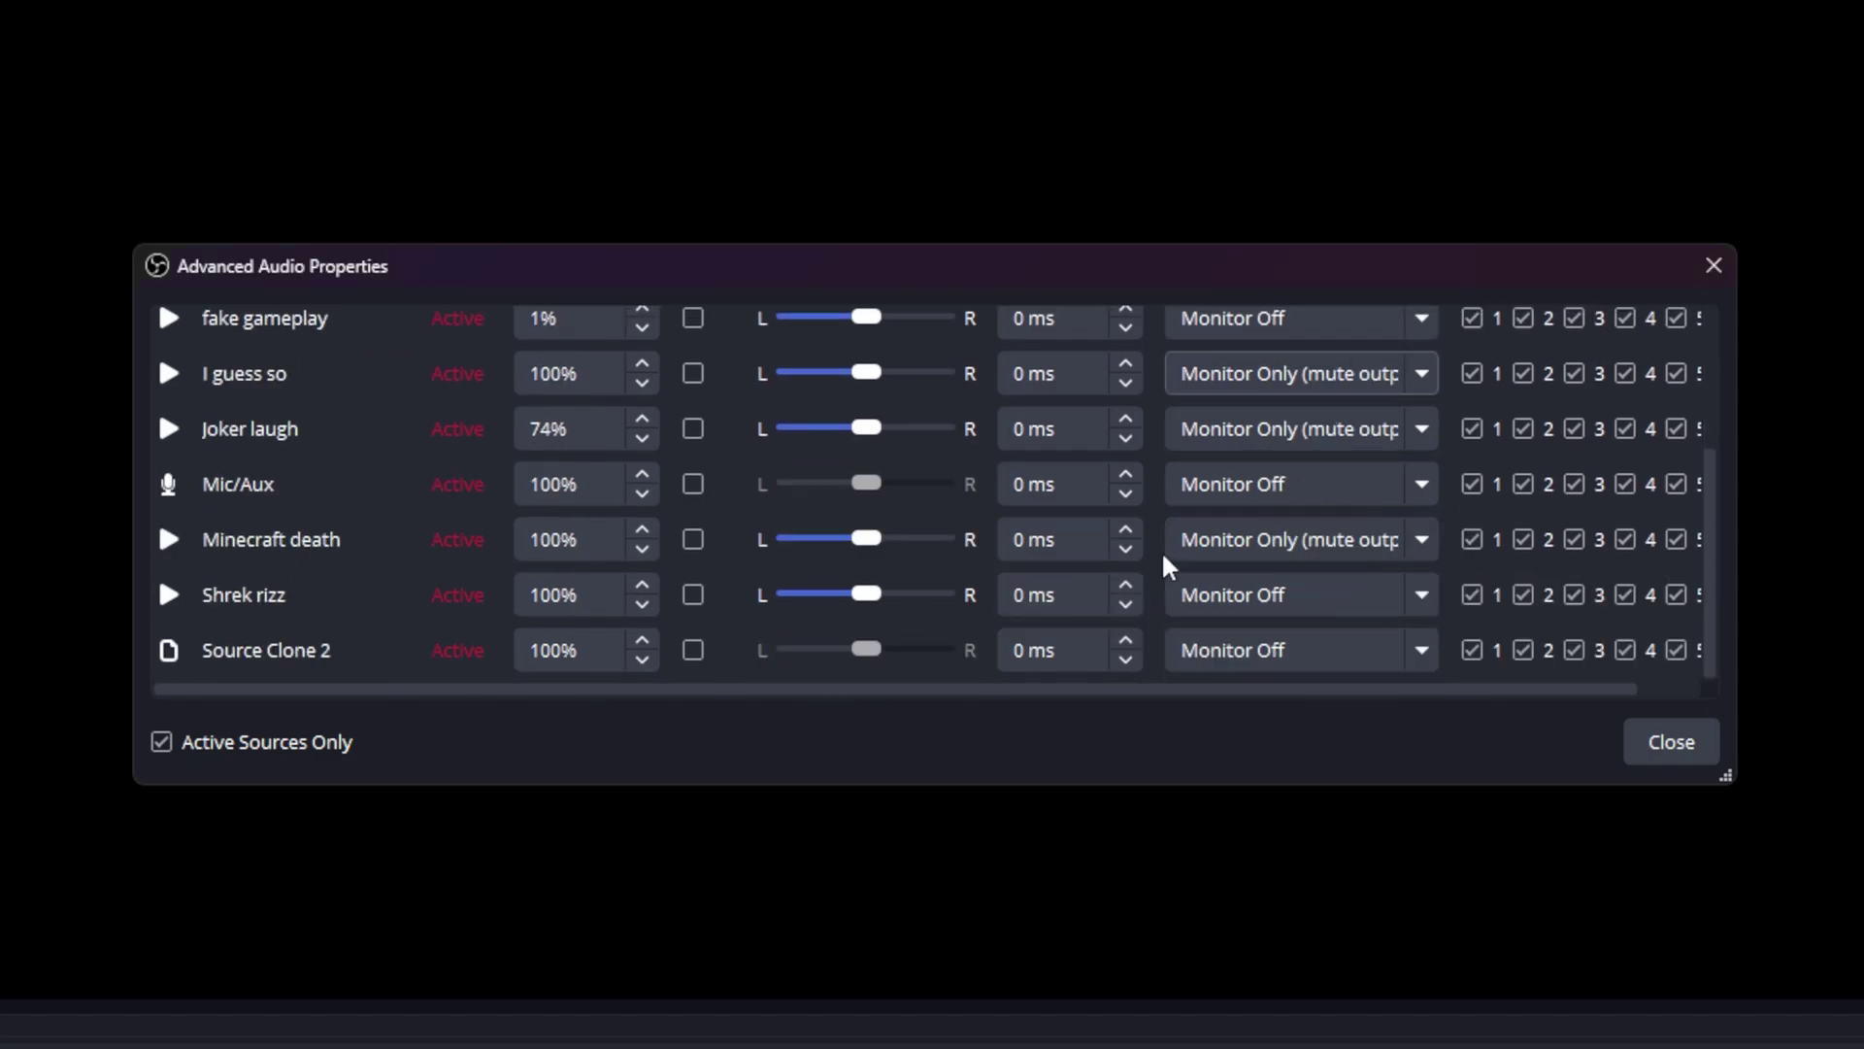
pyautogui.click(1662, 744)
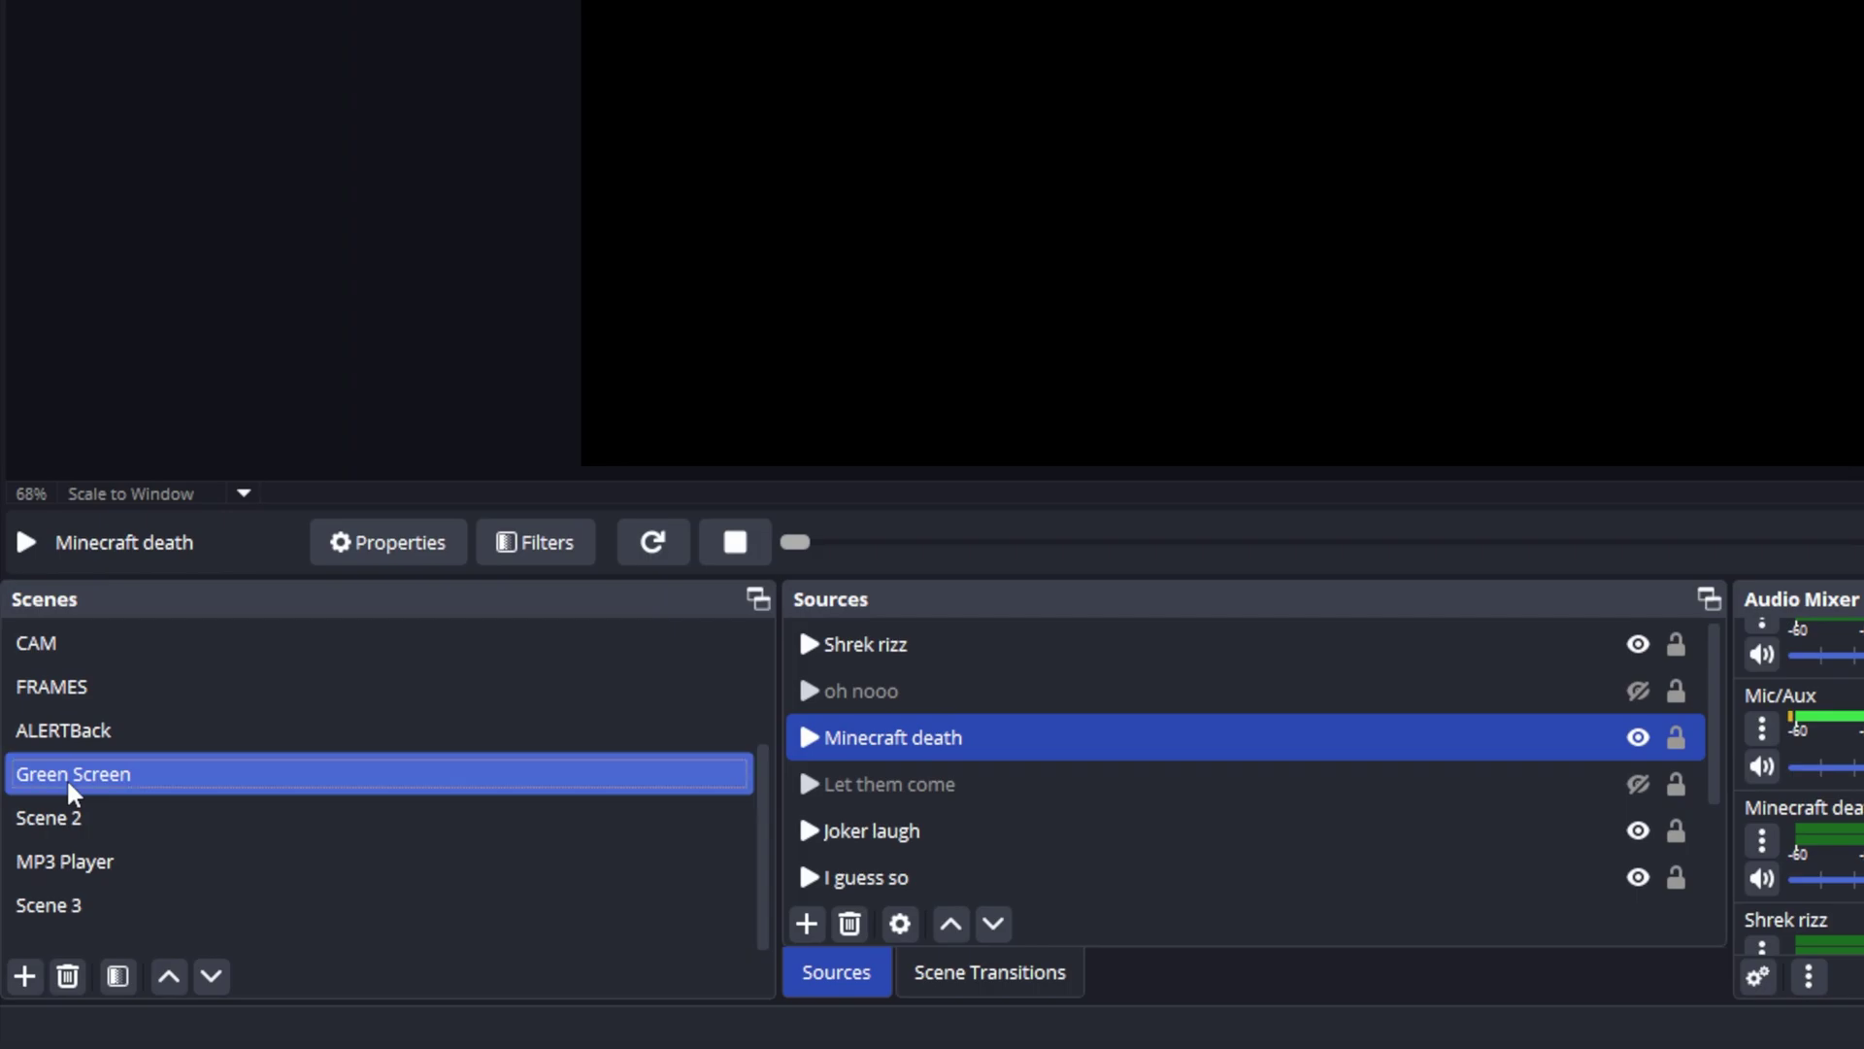
# - Add a Chroma Key filter to the Green Screen scene and replay Shrek rizz to check keying
pyautogui.rightClick(71, 791)
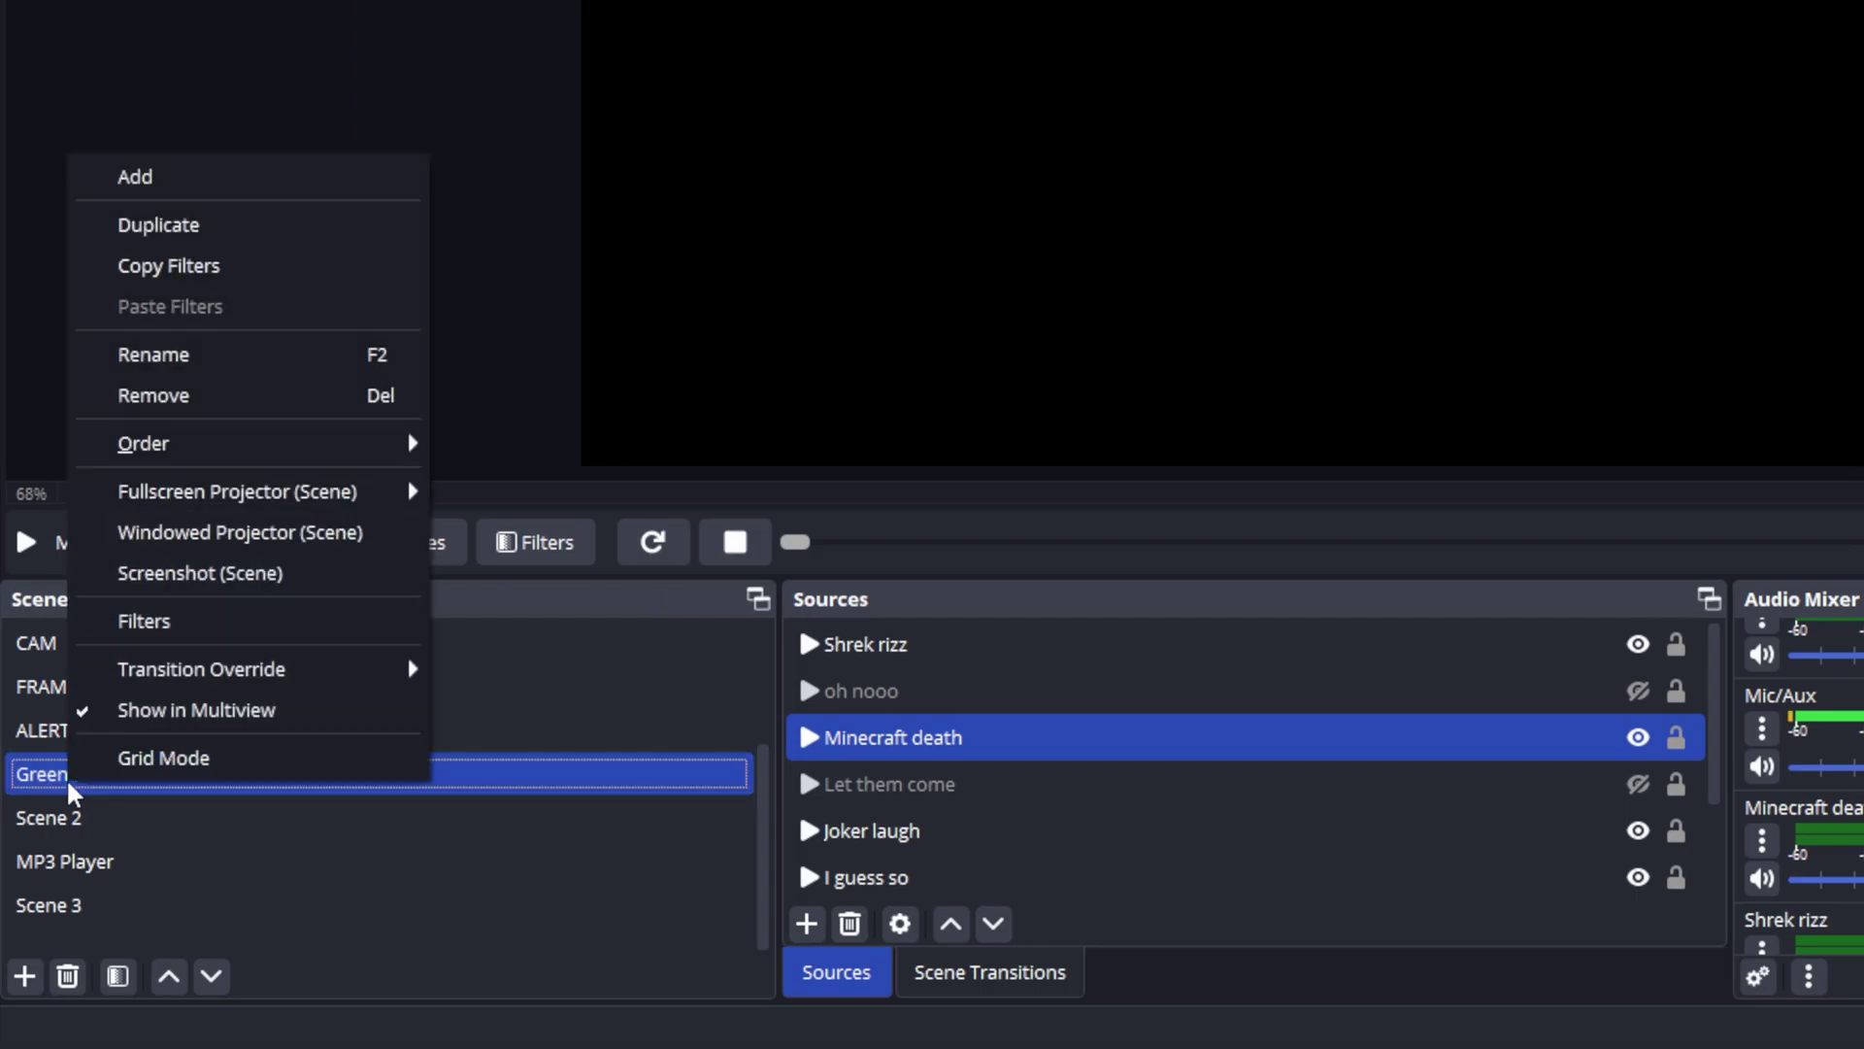
pyautogui.click(170, 627)
pyautogui.click(918, 538)
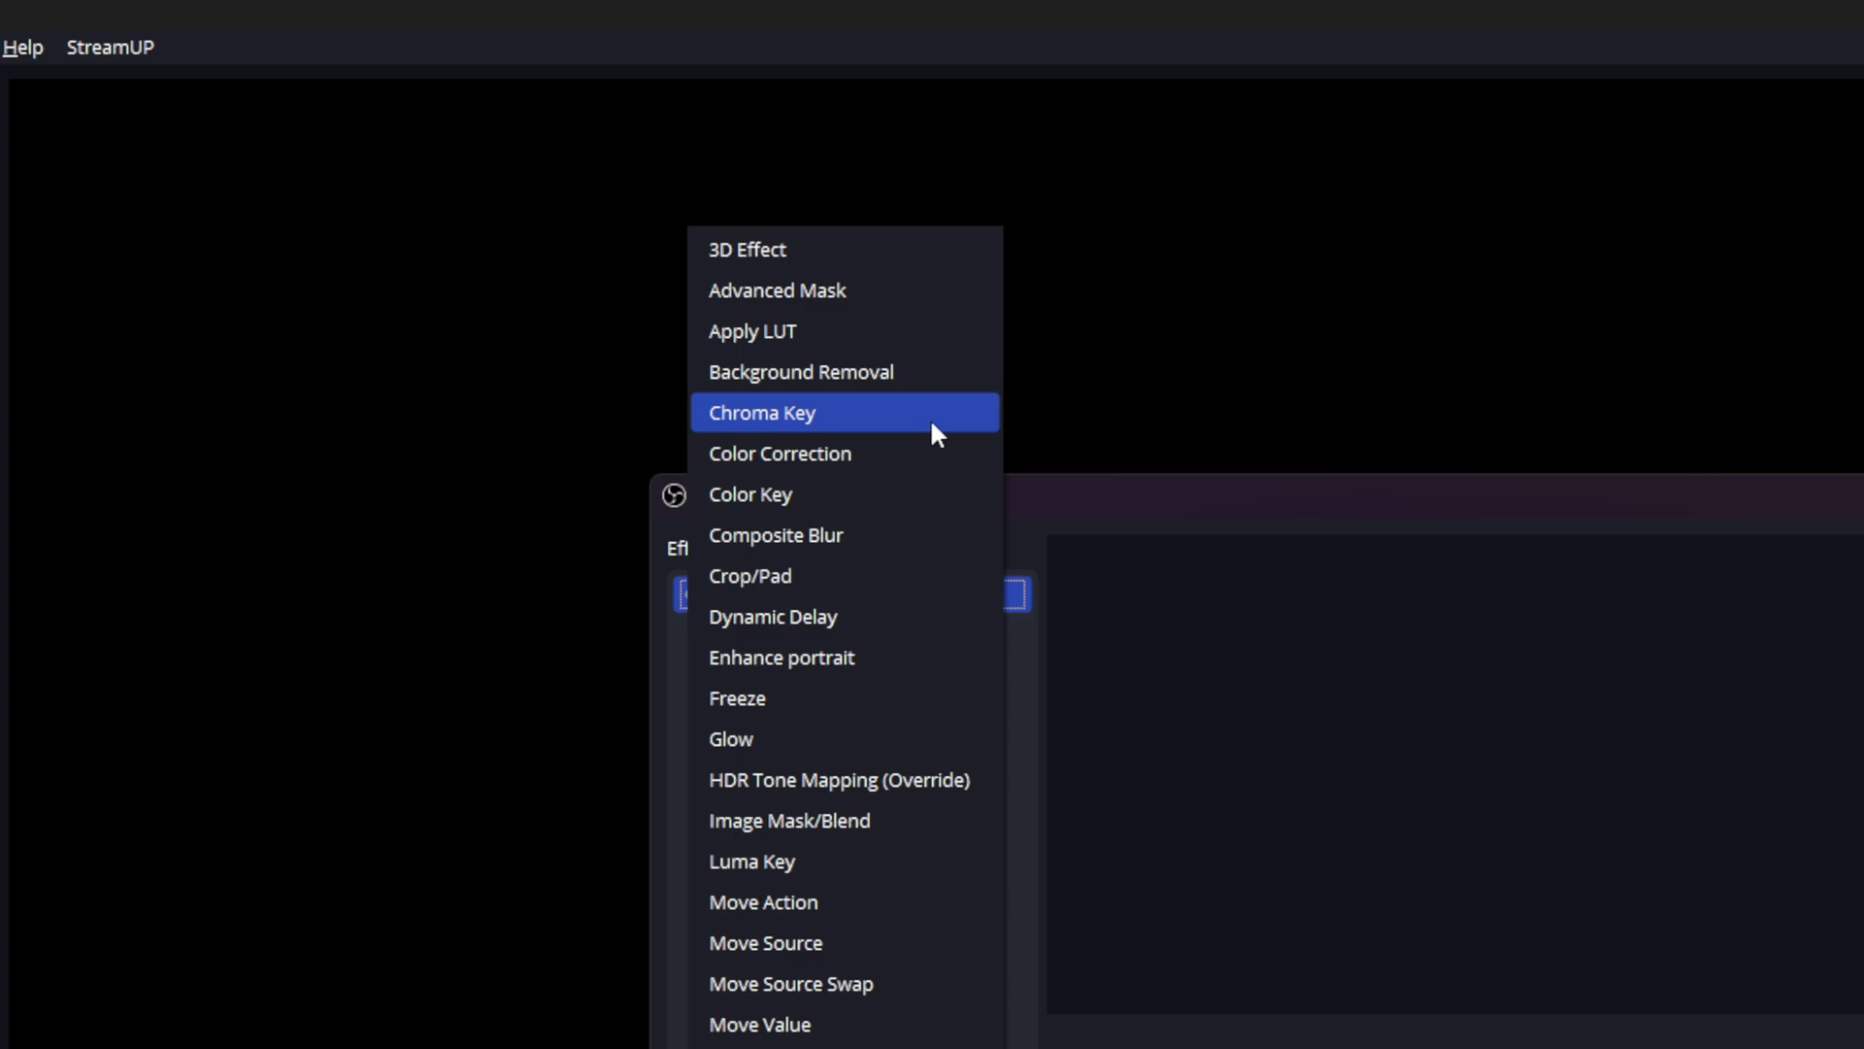
pyautogui.click(932, 424)
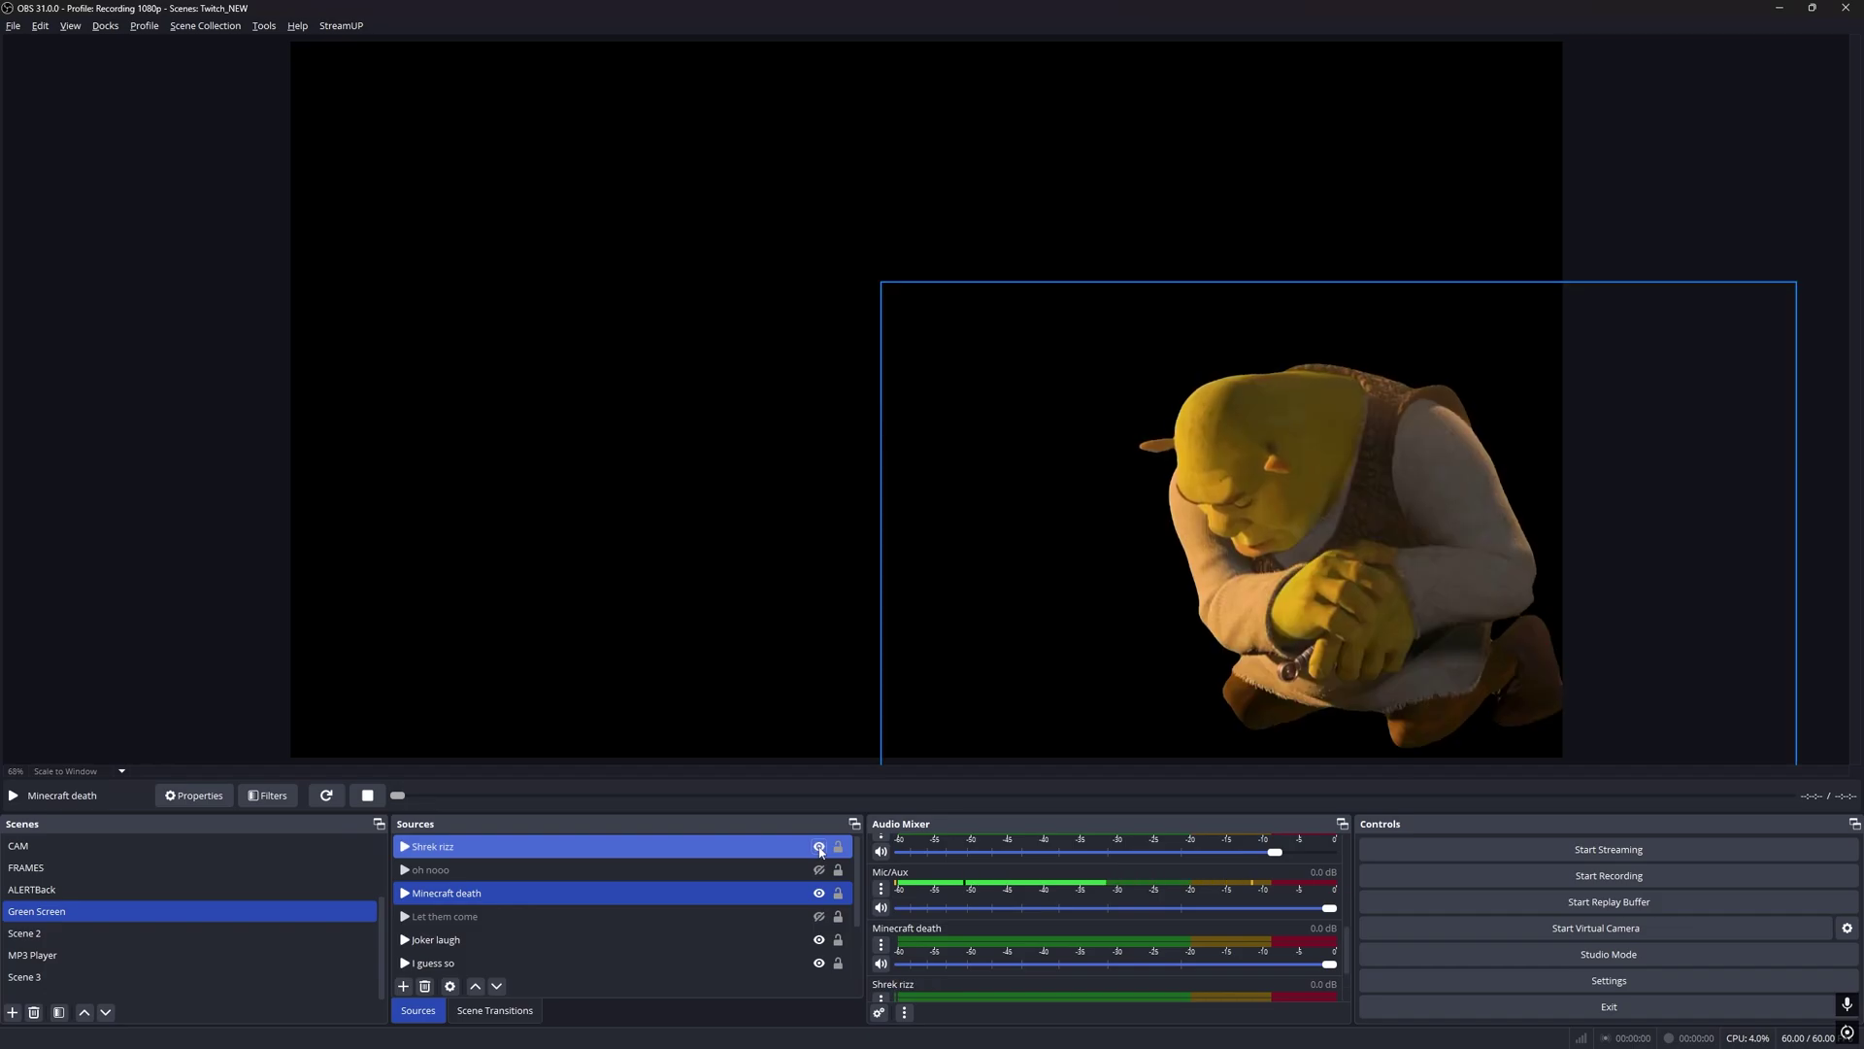
pyautogui.keyDown('ctrl'); pyautogui.click(738, 848); pyautogui.keyUp('ctrl')
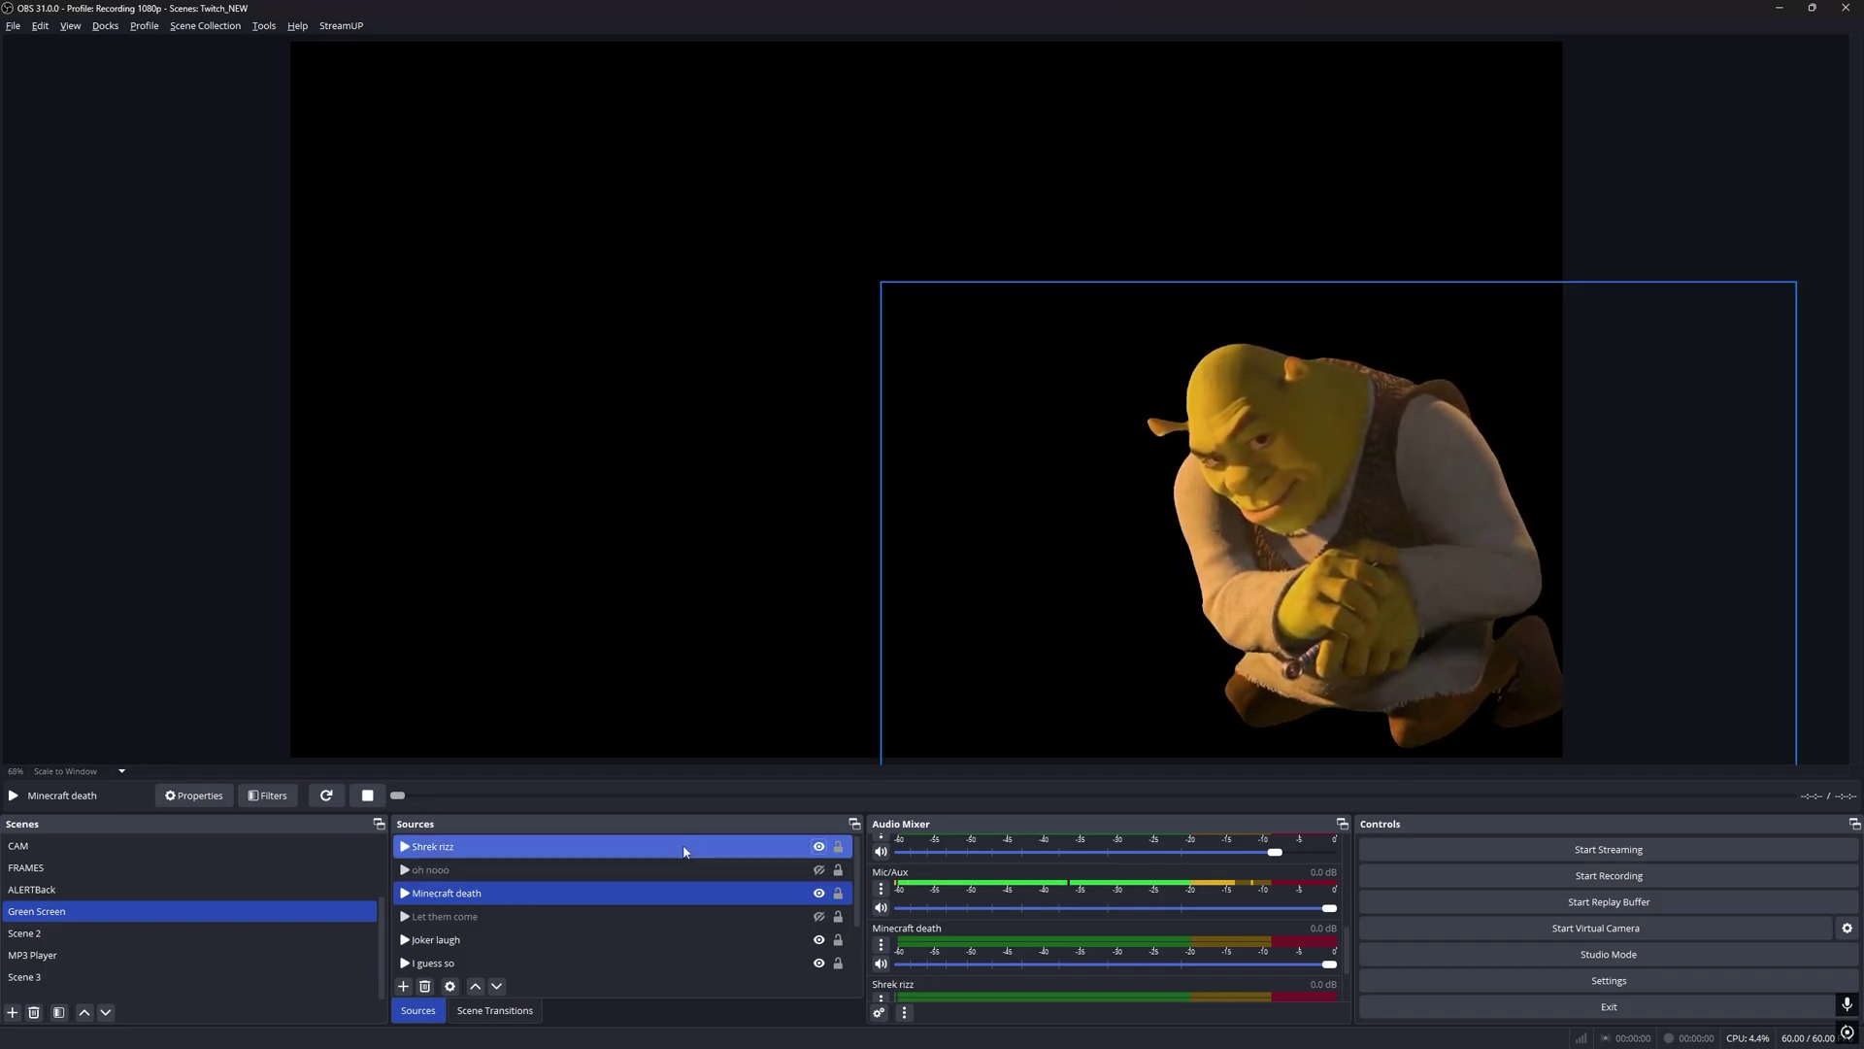
# - Hide the Shrek rizz, Minecraft death, Joker laugh, I guess so and Are you sure about that clips
pyautogui.keyDown('ctrl'); pyautogui.click(754, 856); pyautogui.keyUp('ctrl')
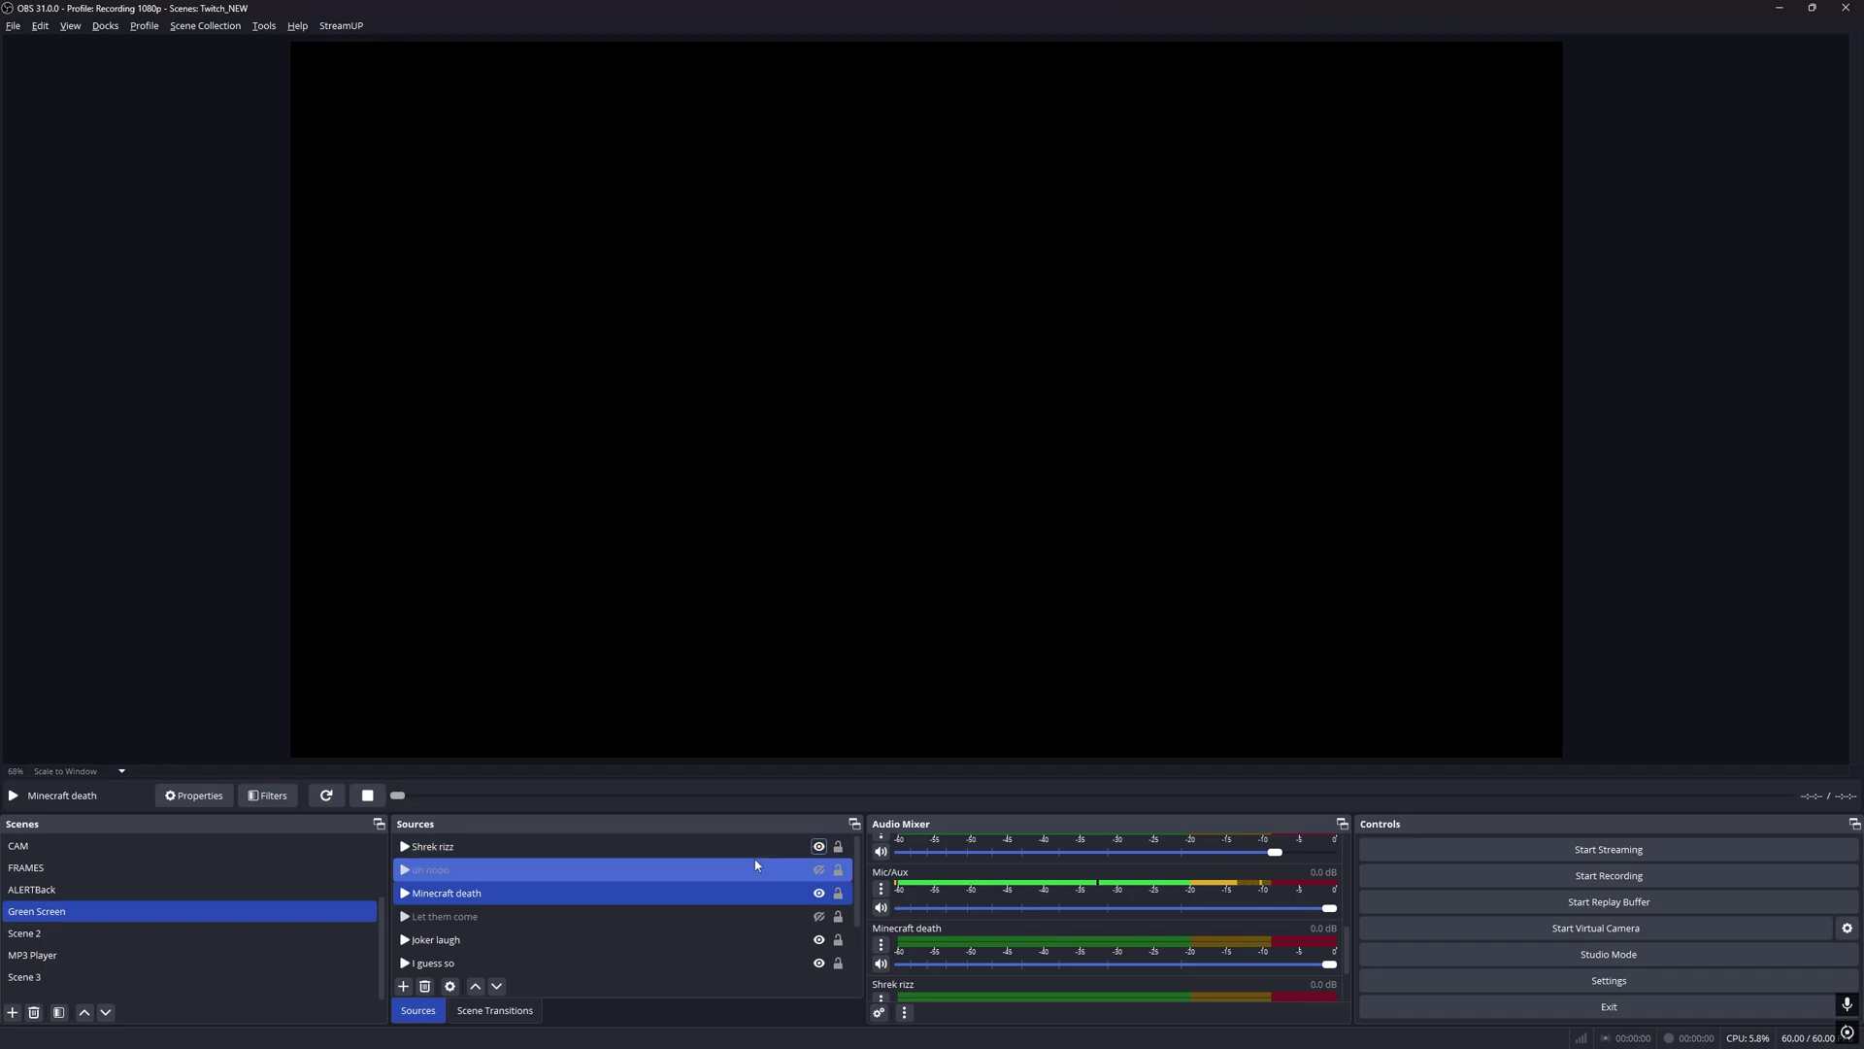
pyautogui.click(818, 847)
pyautogui.click(818, 892)
pyautogui.click(819, 939)
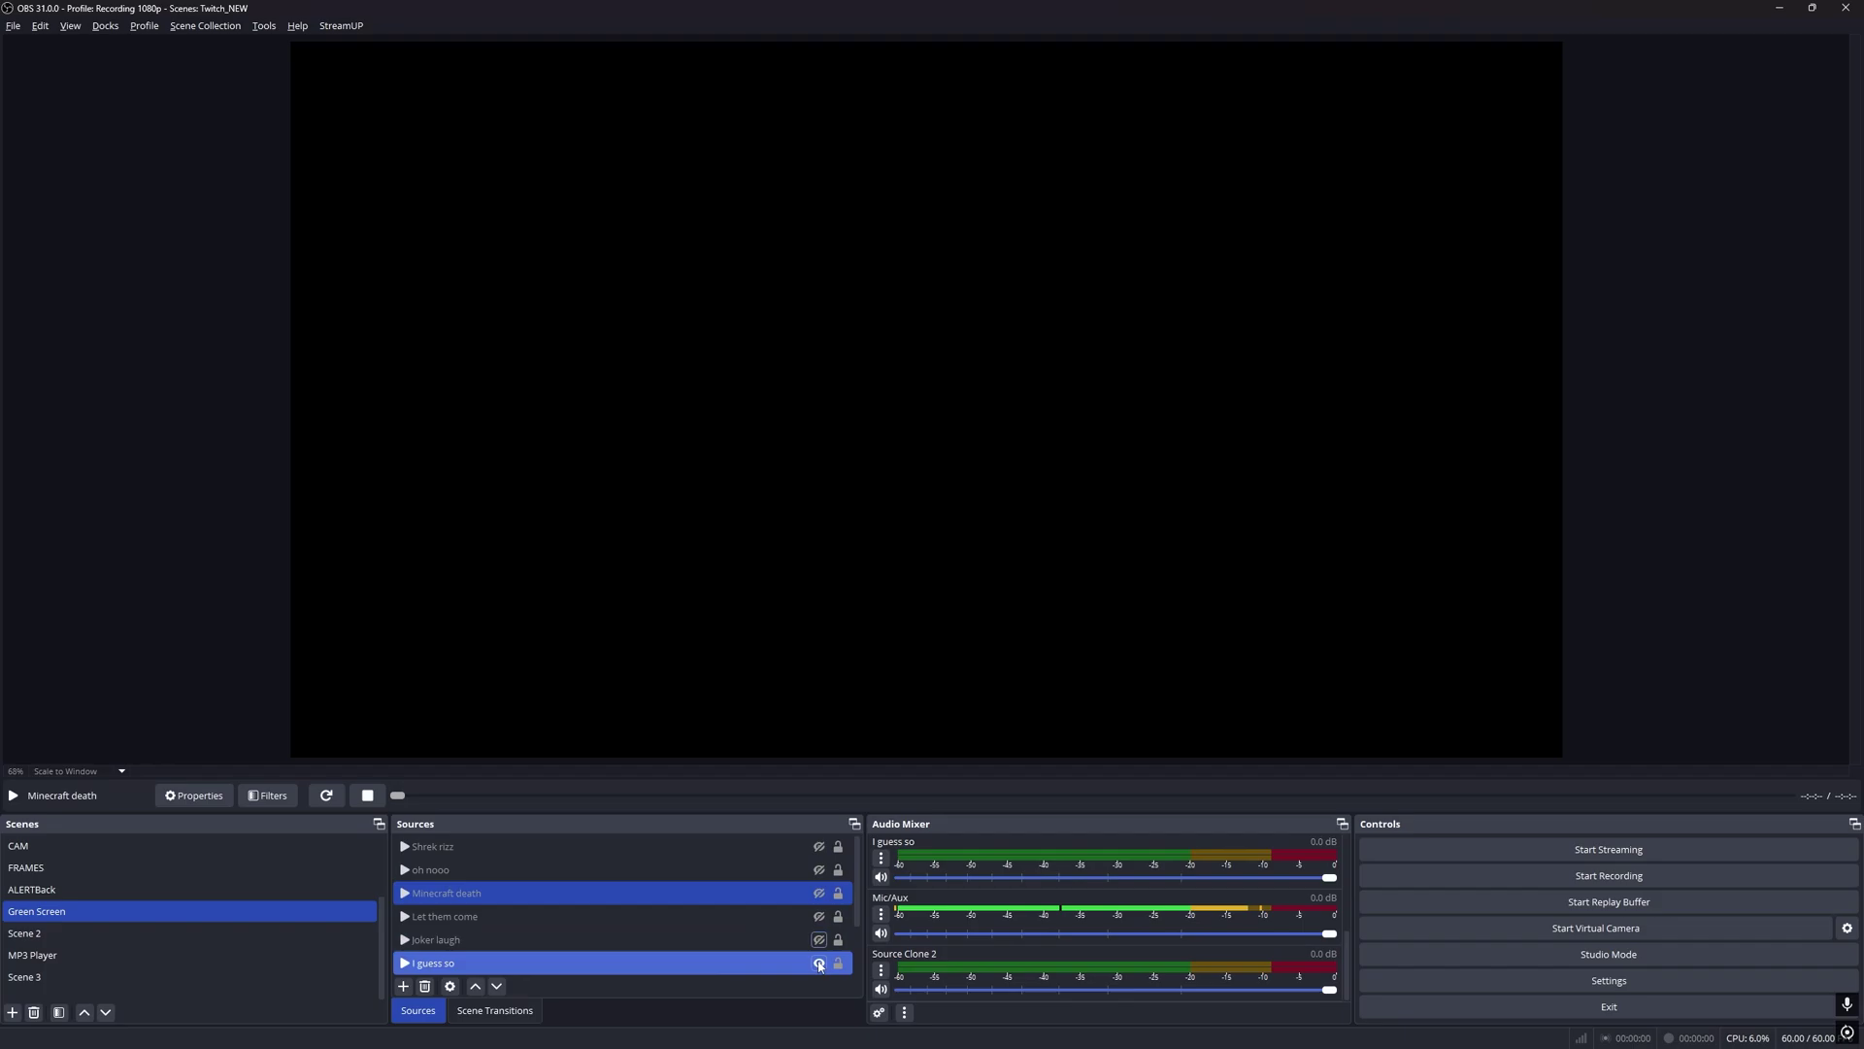
pyautogui.click(819, 962)
pyautogui.scroll(-3, 818, 963)
pyautogui.click(818, 964)
pyautogui.scroll(3, 817, 962)
pyautogui.scroll(4, 91, 900)
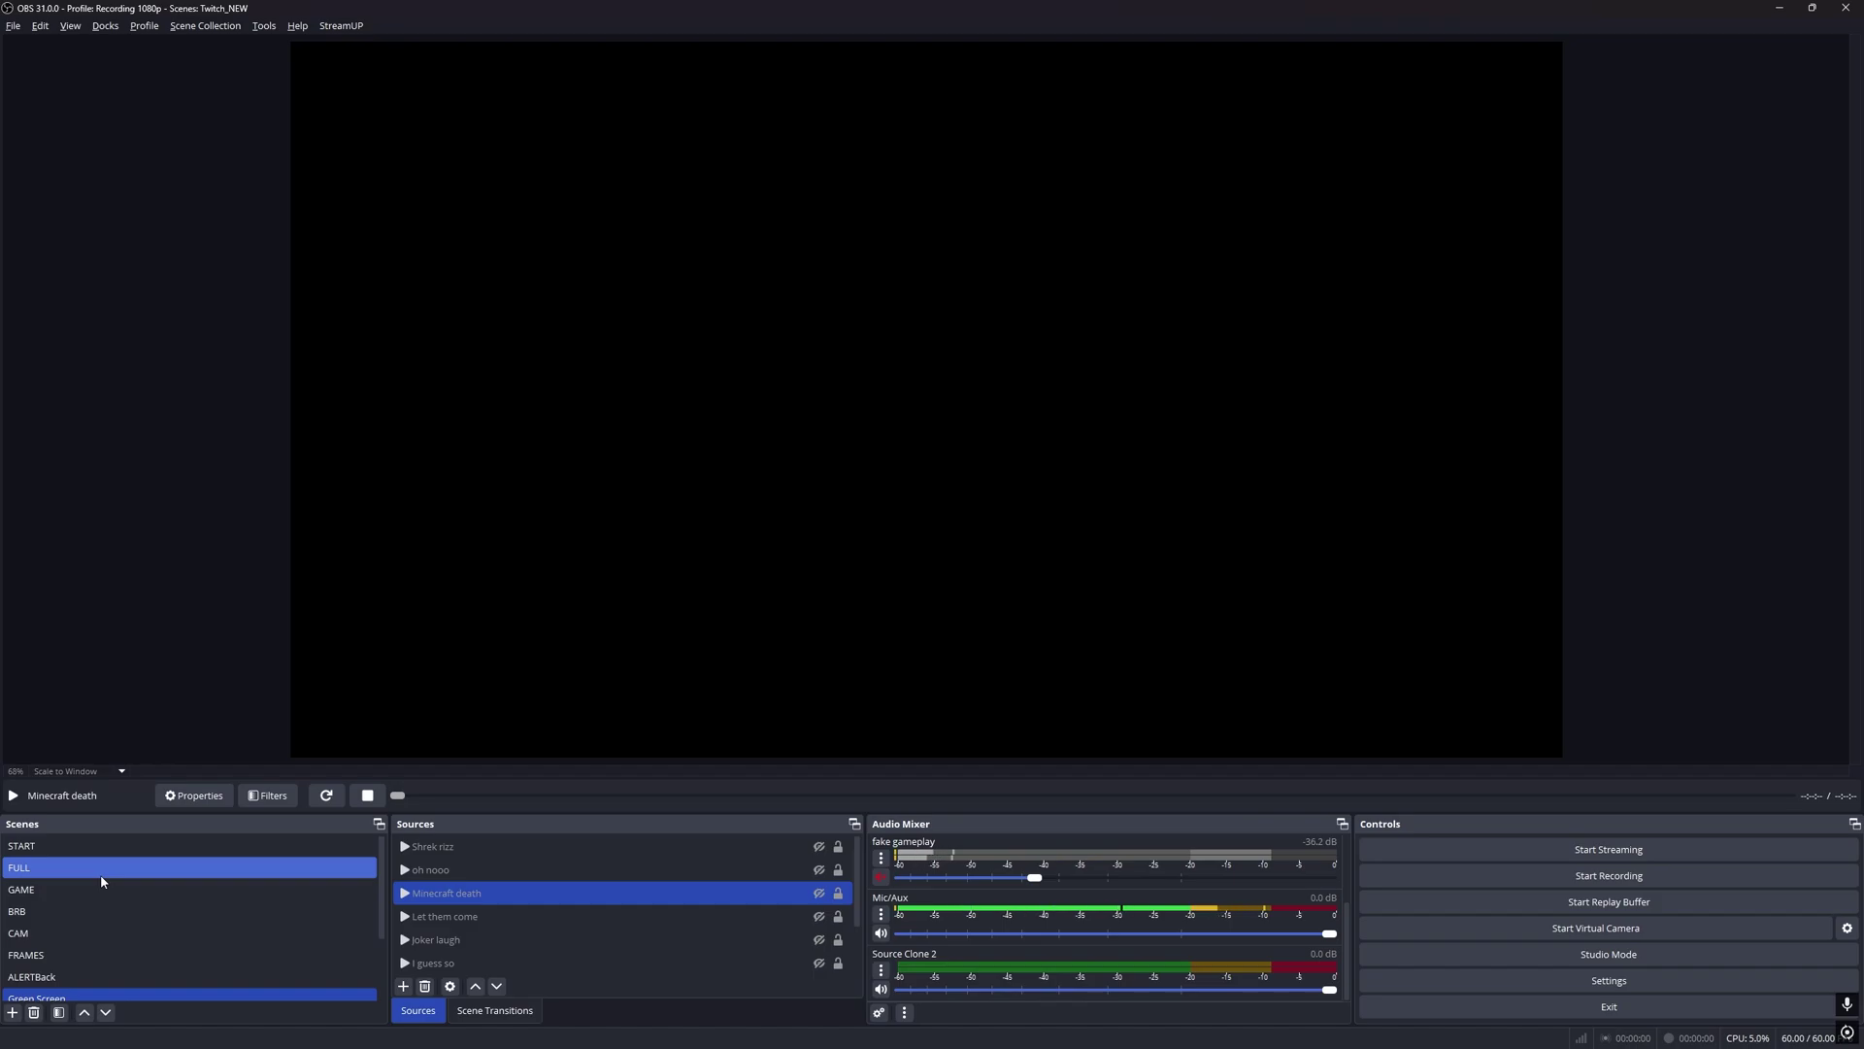
# - Add the existing Green Screen scene as a source in the FULL scene
pyautogui.click(101, 872)
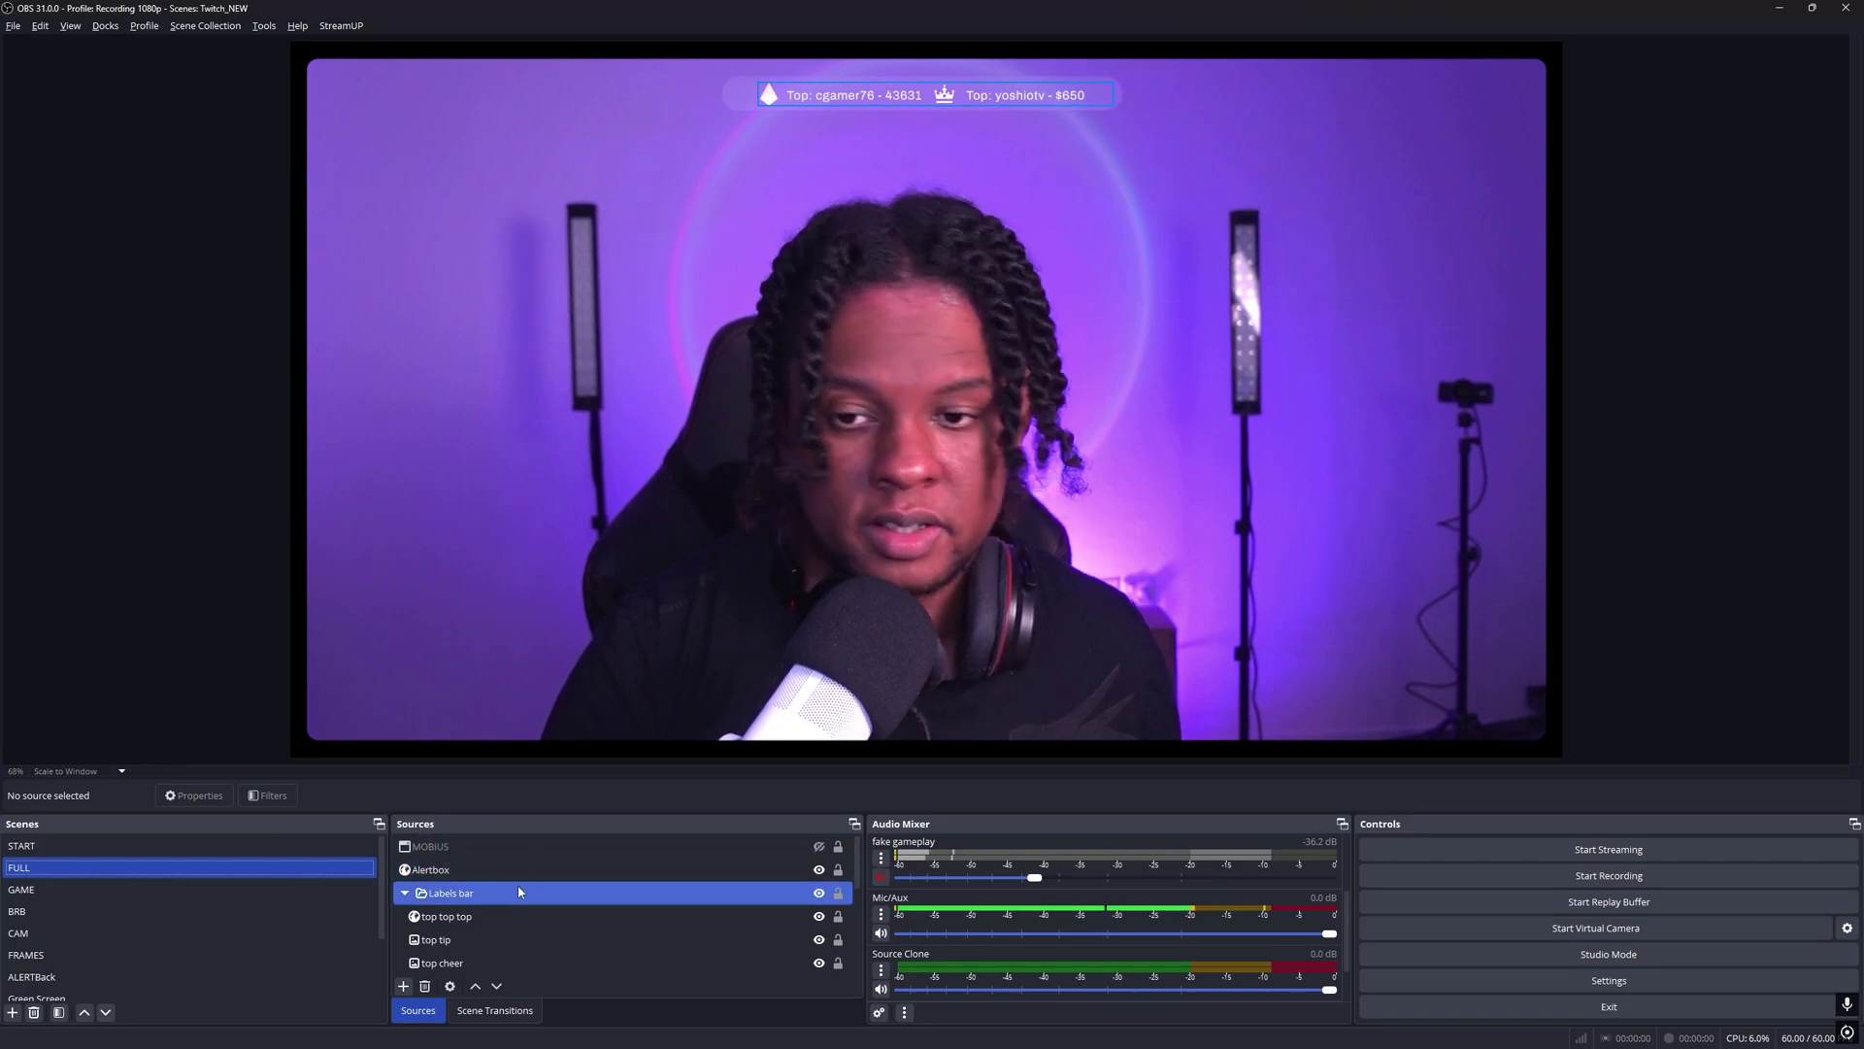
pyautogui.click(402, 987)
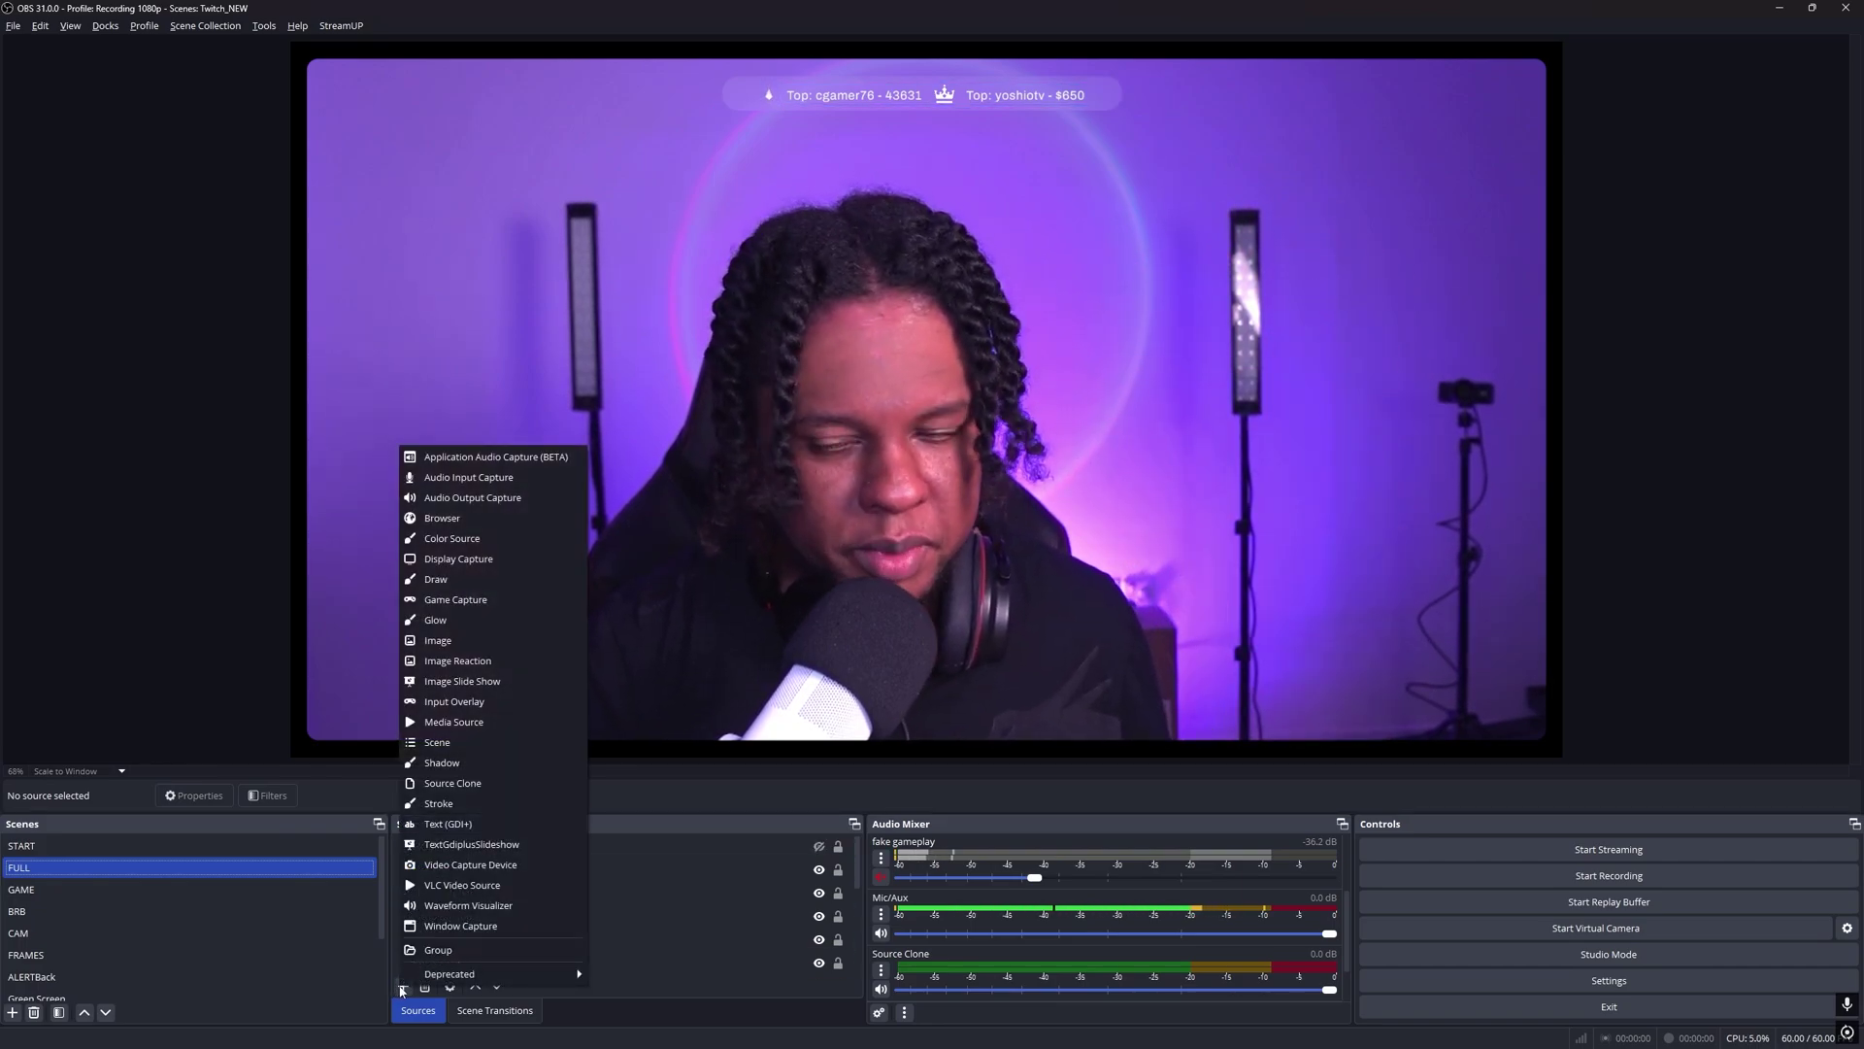
pyautogui.click(460, 742)
pyautogui.scroll(-3, 877, 538)
pyautogui.click(882, 548)
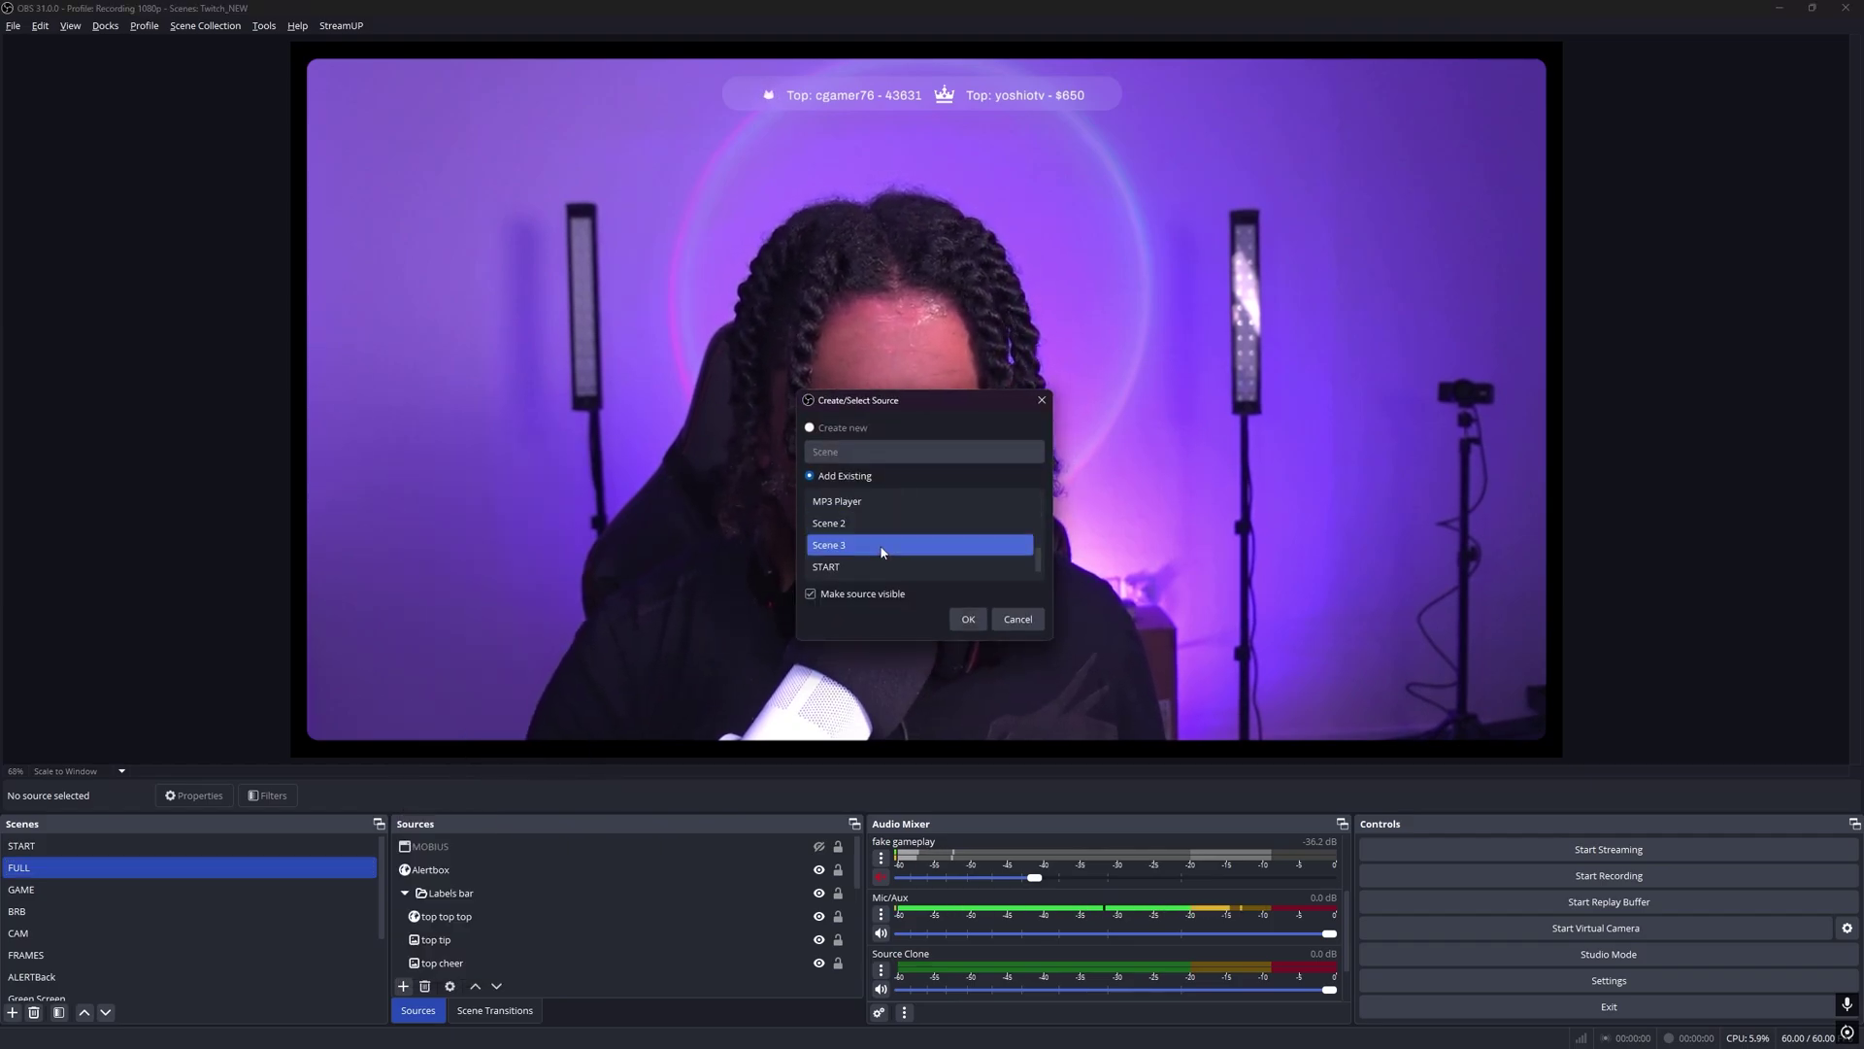
pyautogui.scroll(1, 882, 553)
pyautogui.click(806, 532)
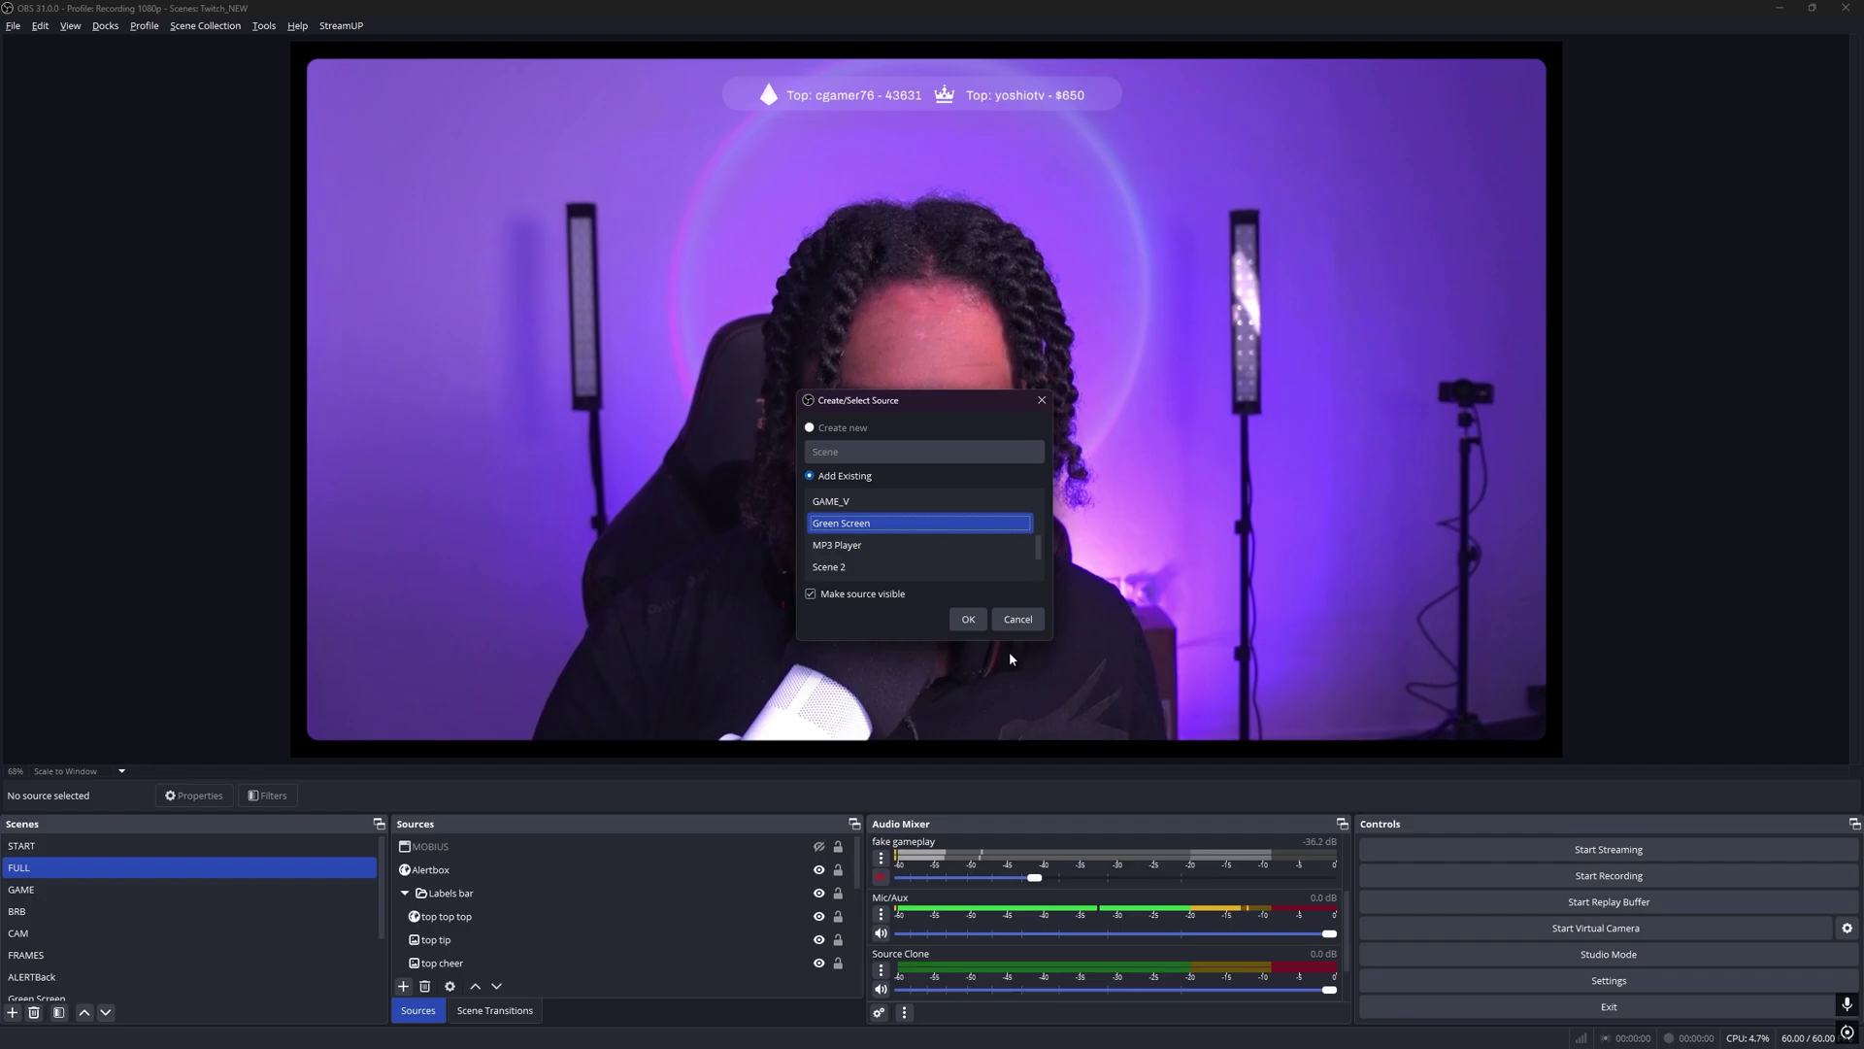
pyautogui.click(1016, 623)
pyautogui.click(526, 922)
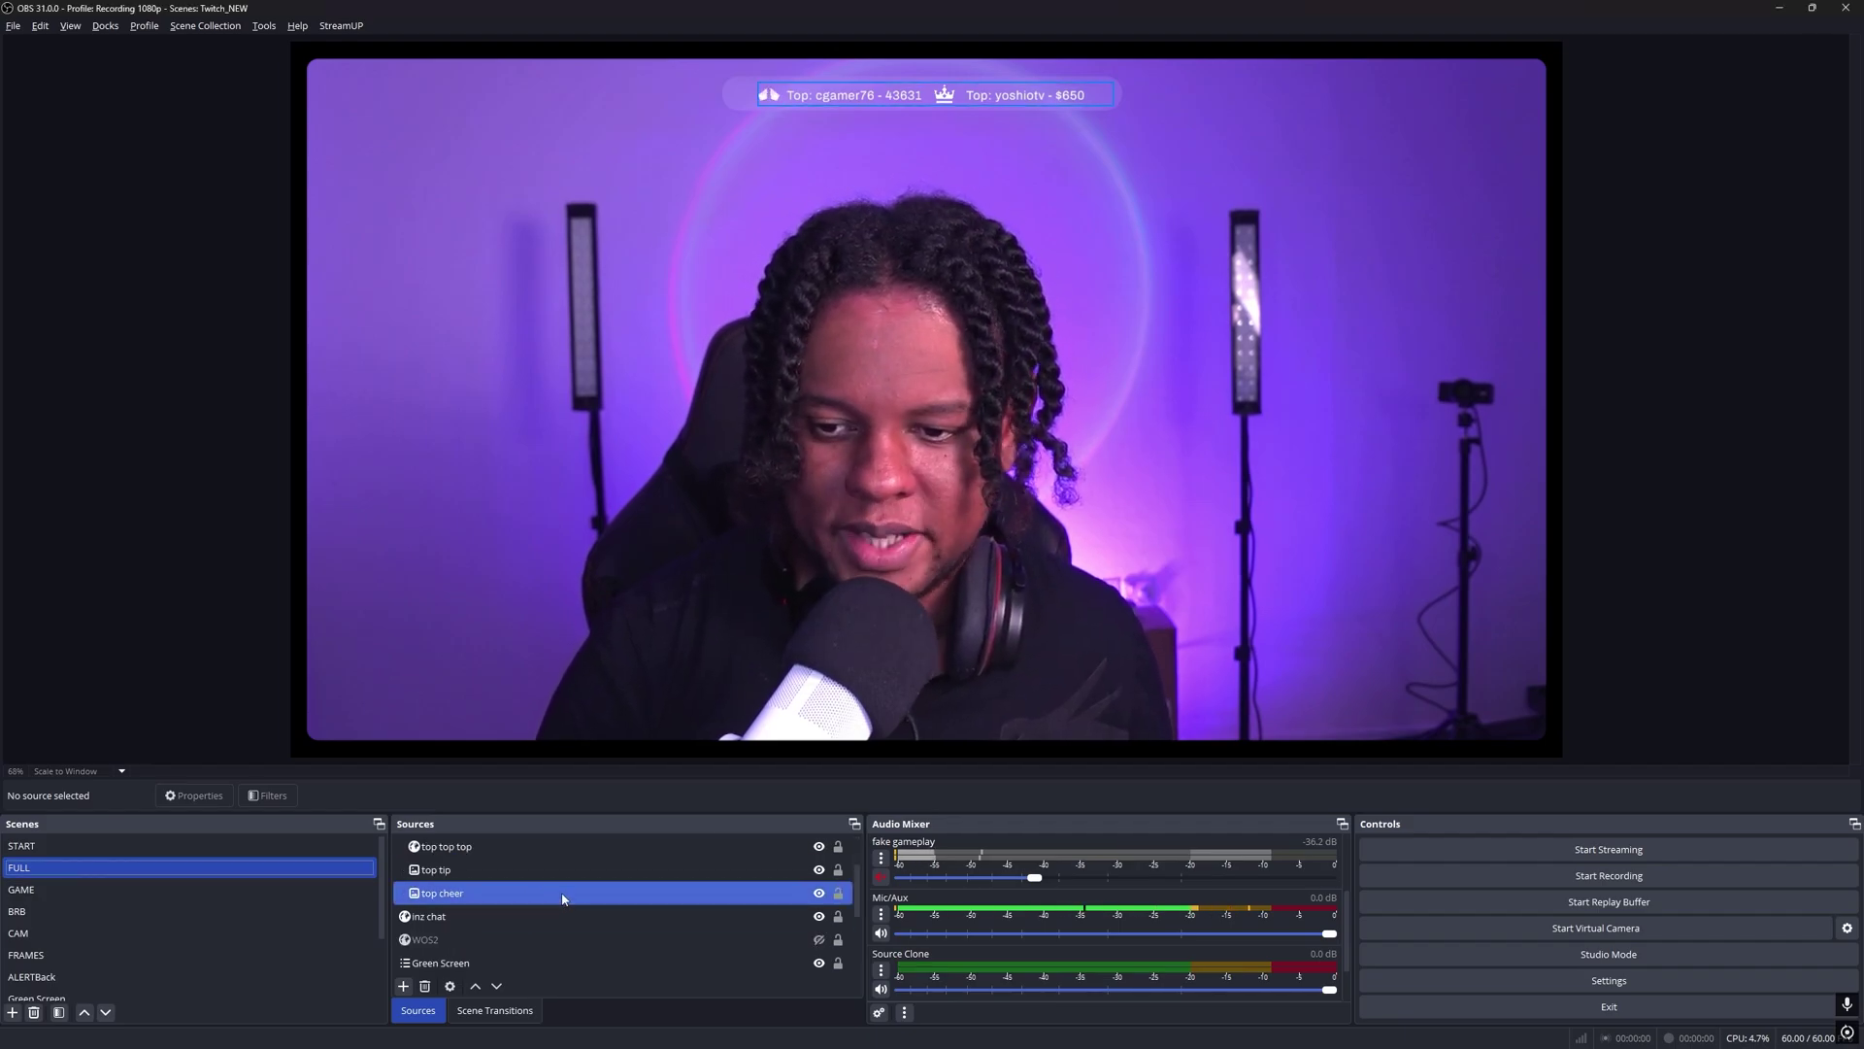
pyautogui.scroll(-1, 562, 899)
pyautogui.click(477, 894)
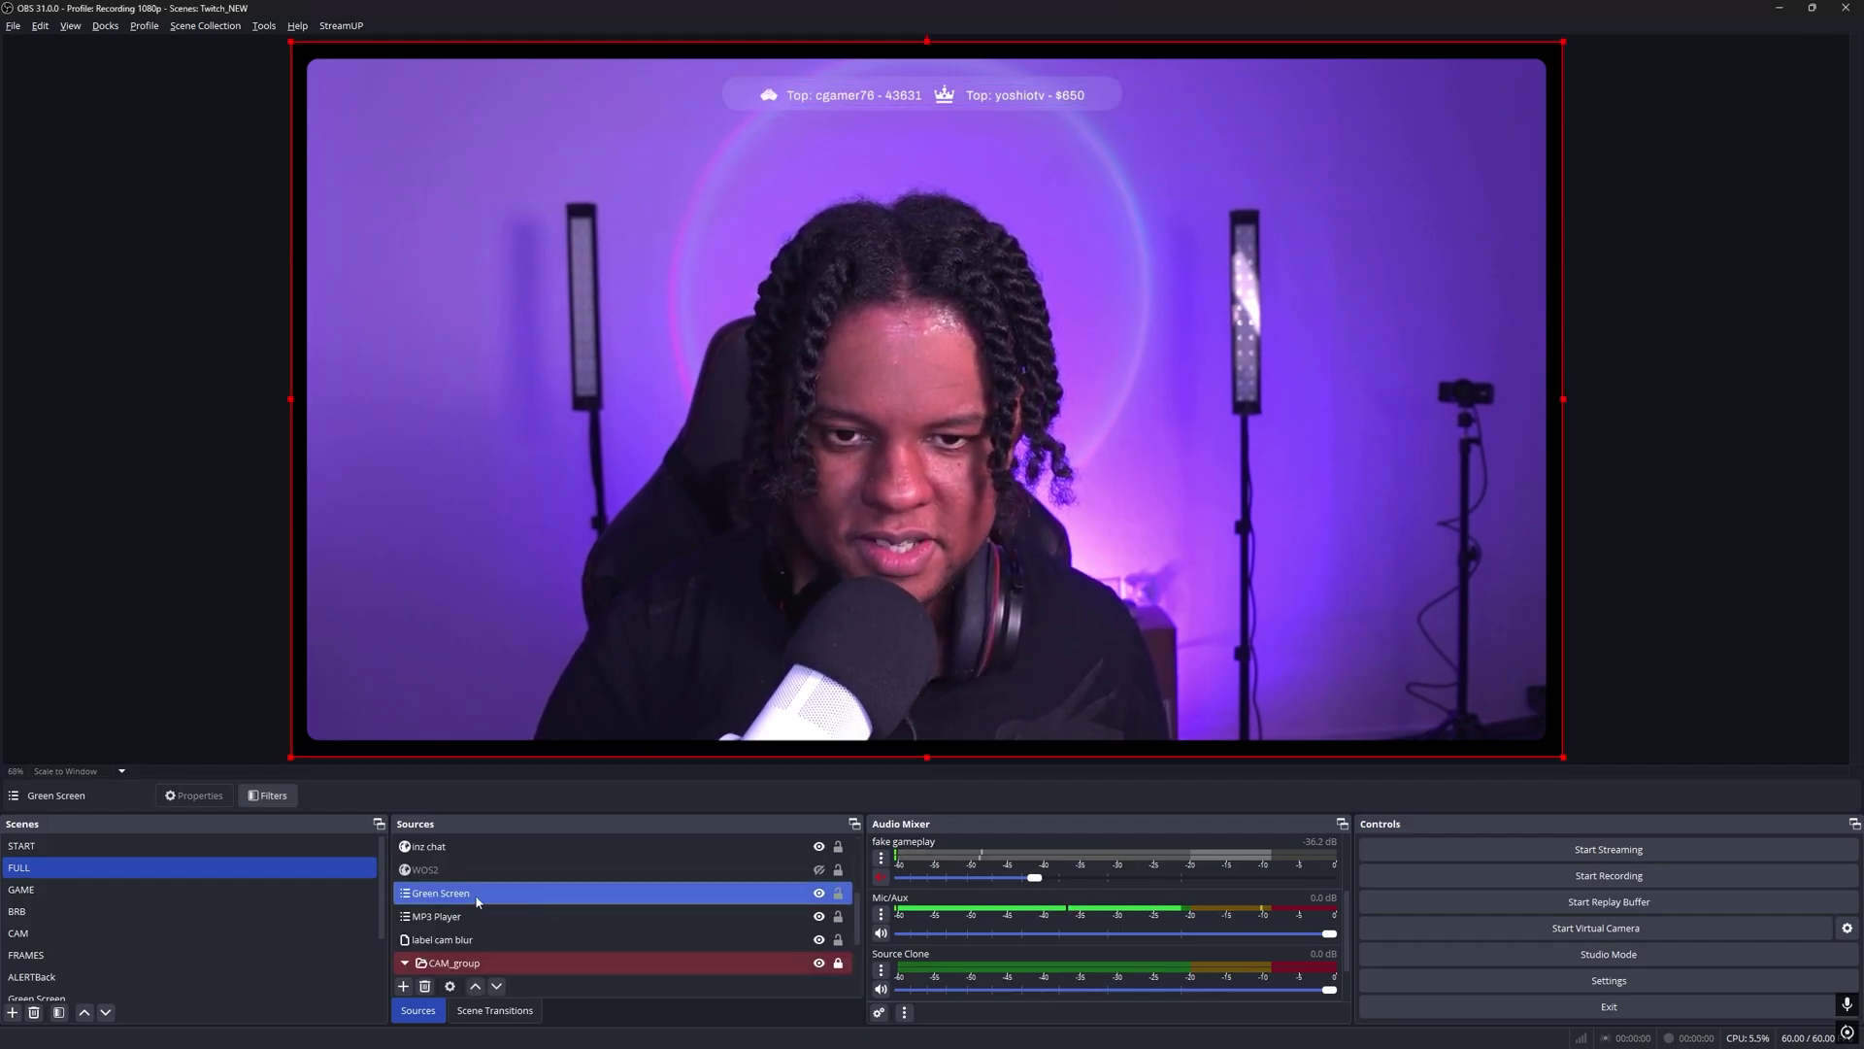
# - Check the START, GAME and BRB scenes, return to FULL, and bring Streamer.bot forward
pyautogui.click(58, 846)
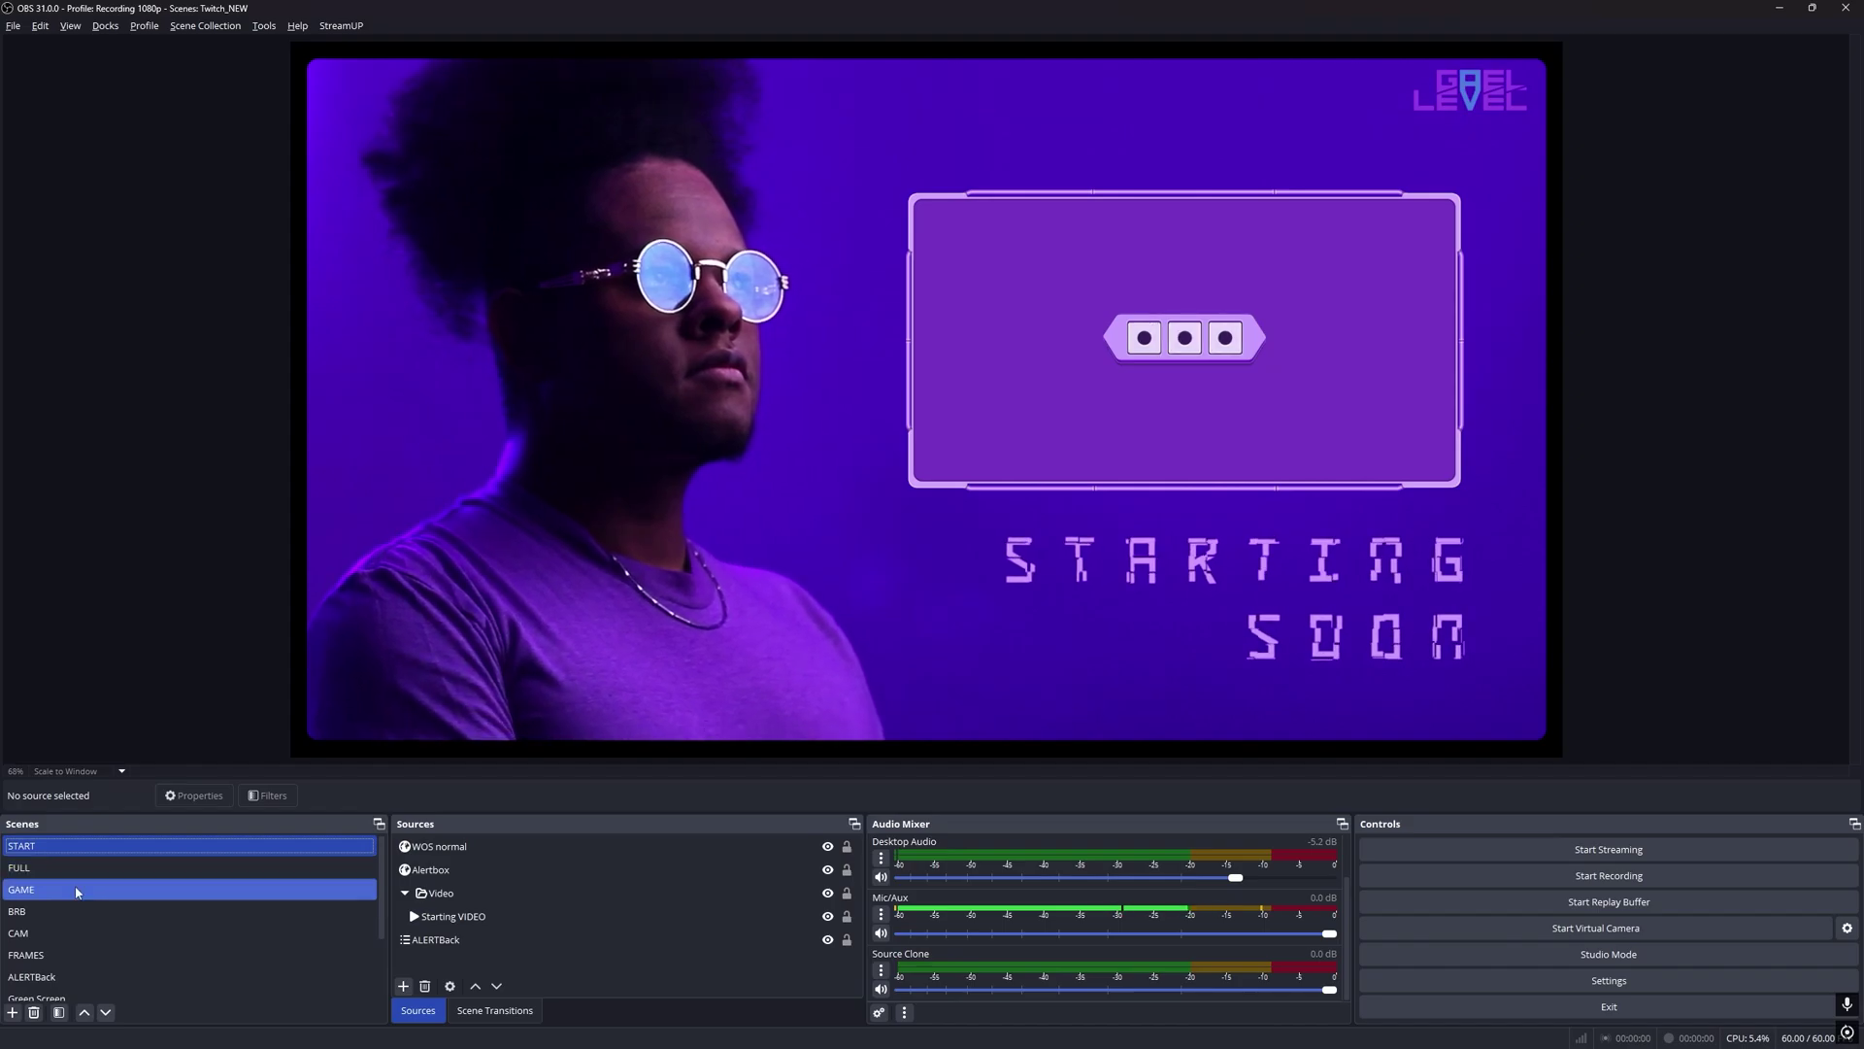
pyautogui.click(77, 891)
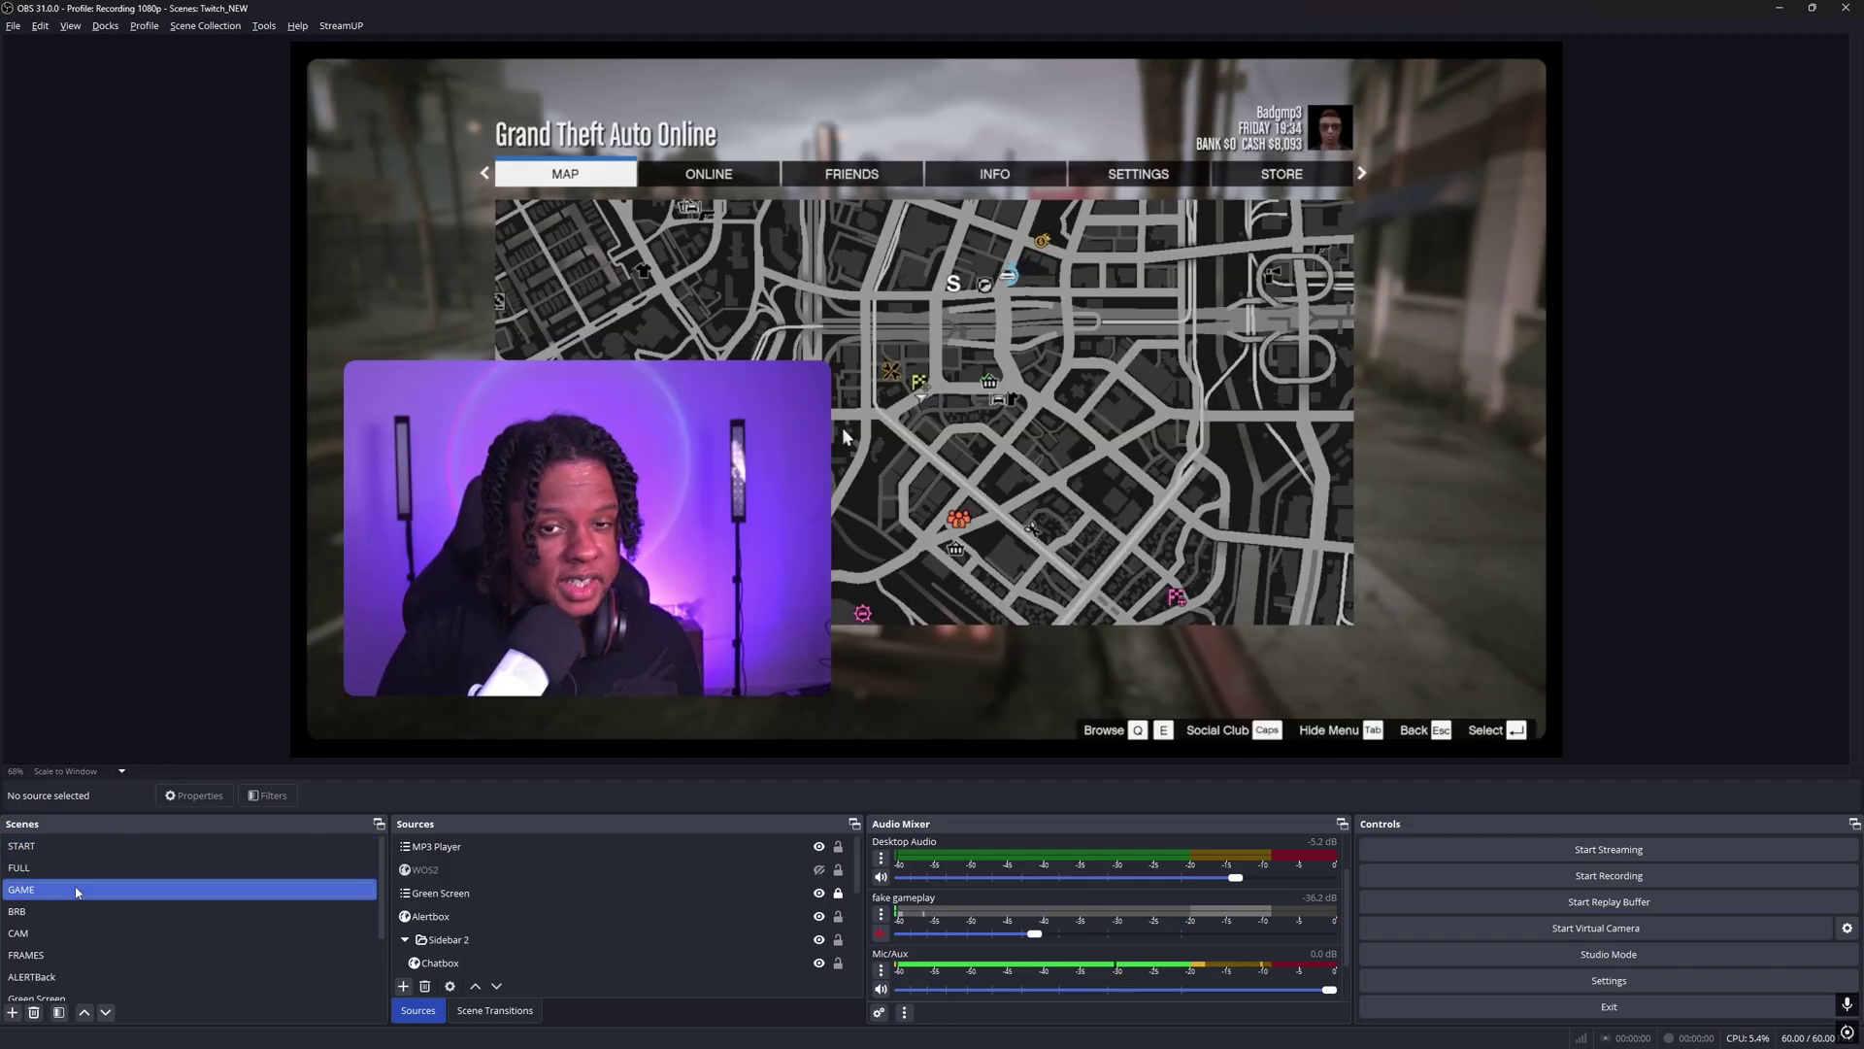
pyautogui.click(113, 916)
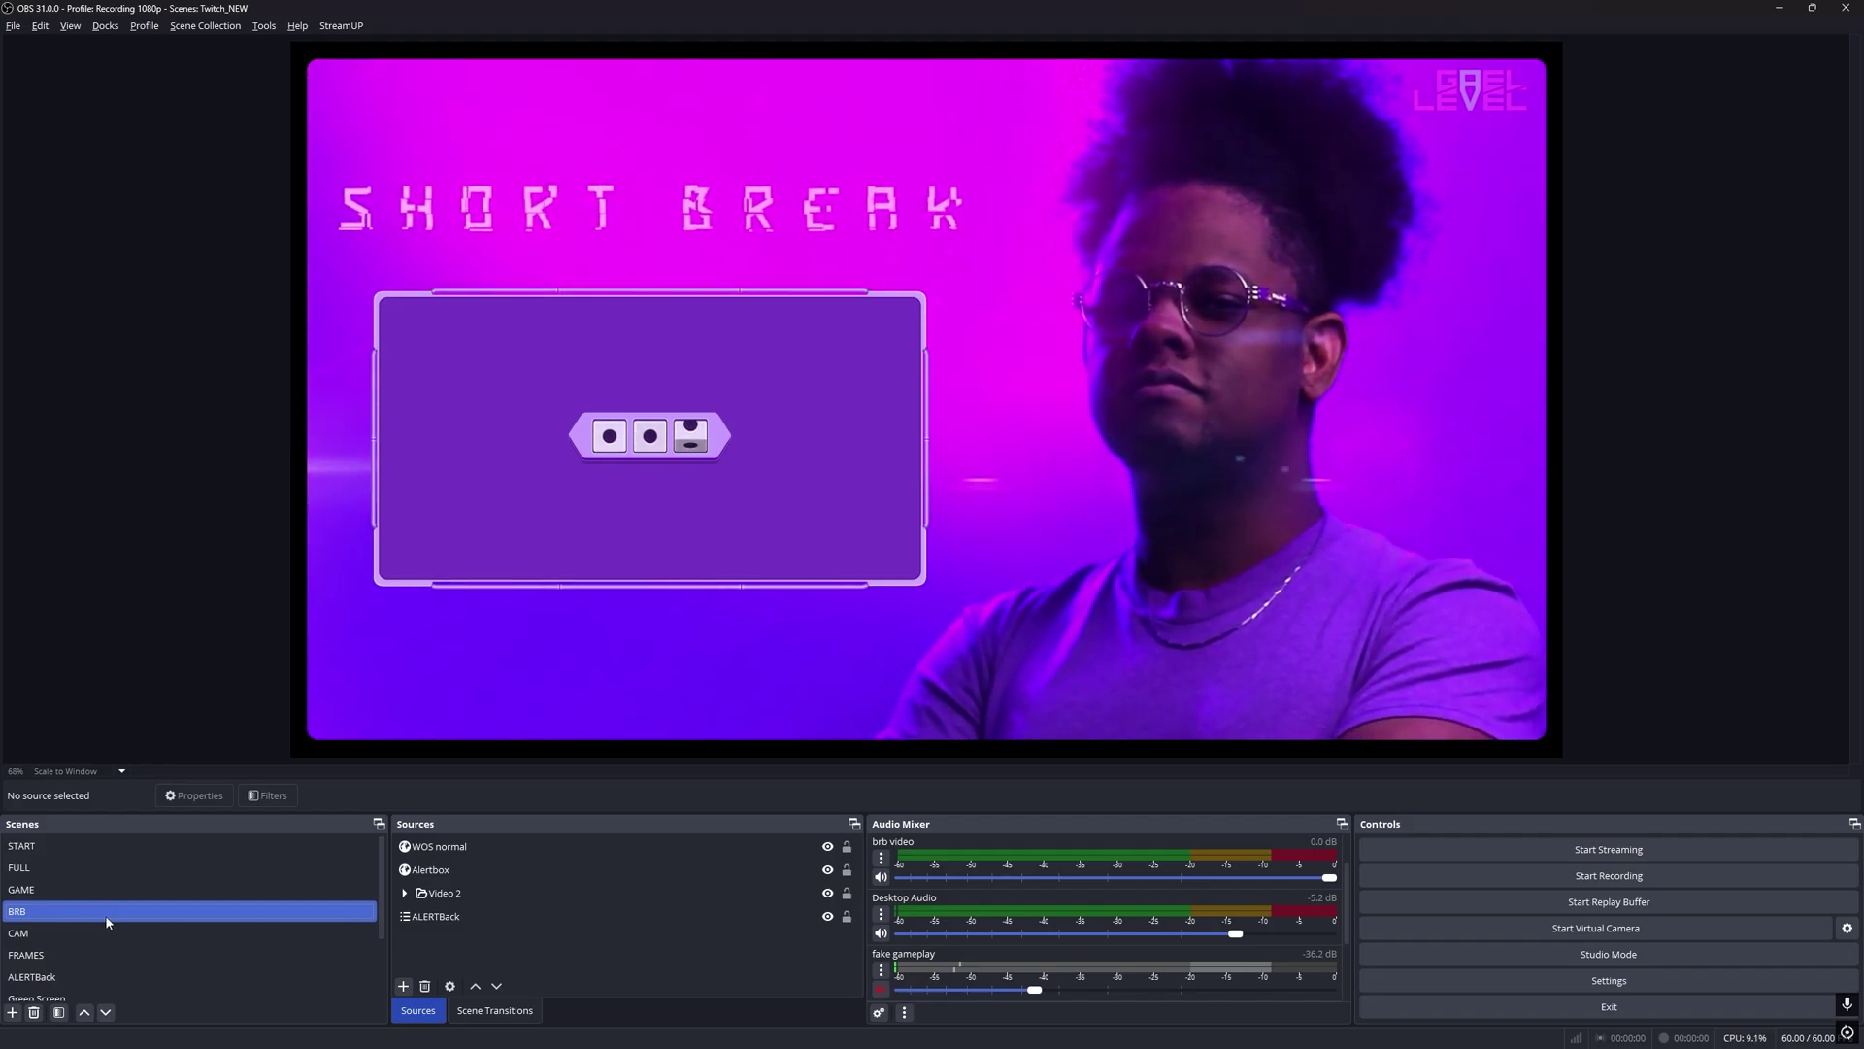
pyautogui.click(92, 867)
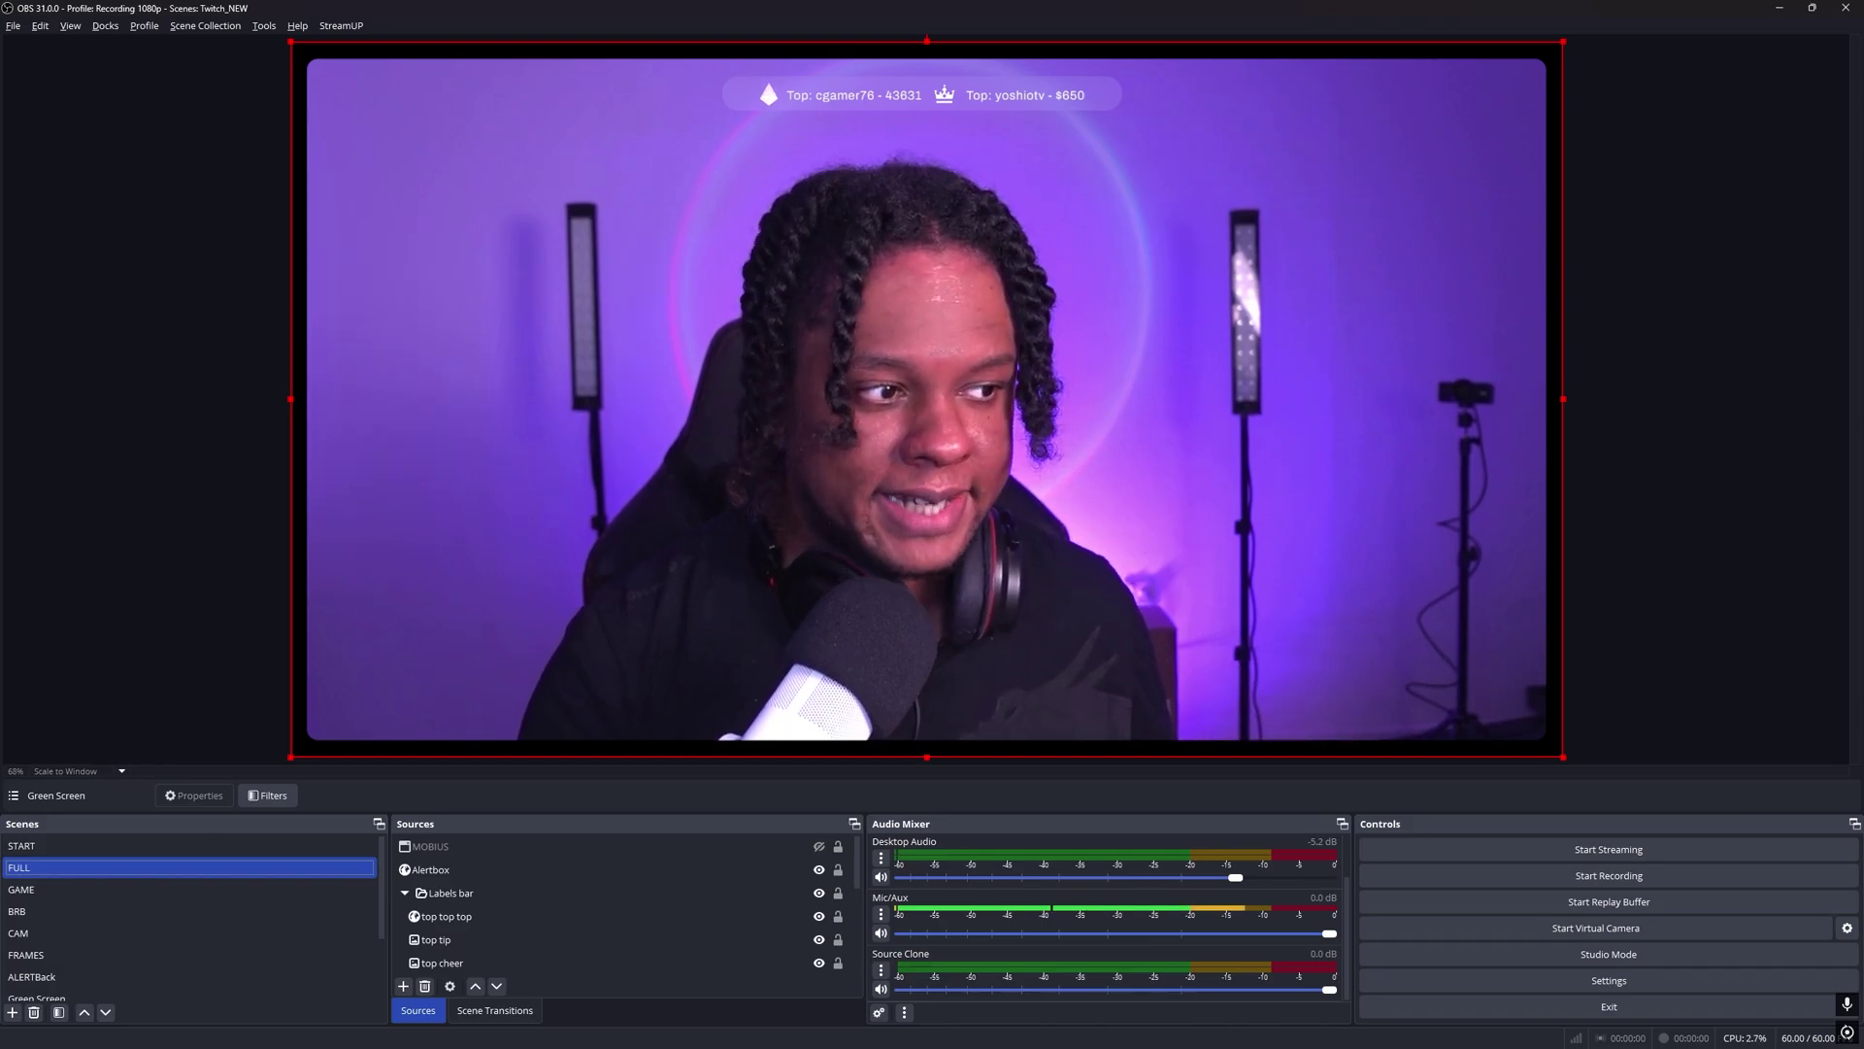
pyautogui.moveTo(1659, 388)
pyautogui.mouseDown()
pyautogui.moveTo(1164, 399)
pyautogui.moveTo(890, 234)
pyautogui.mouseUp()
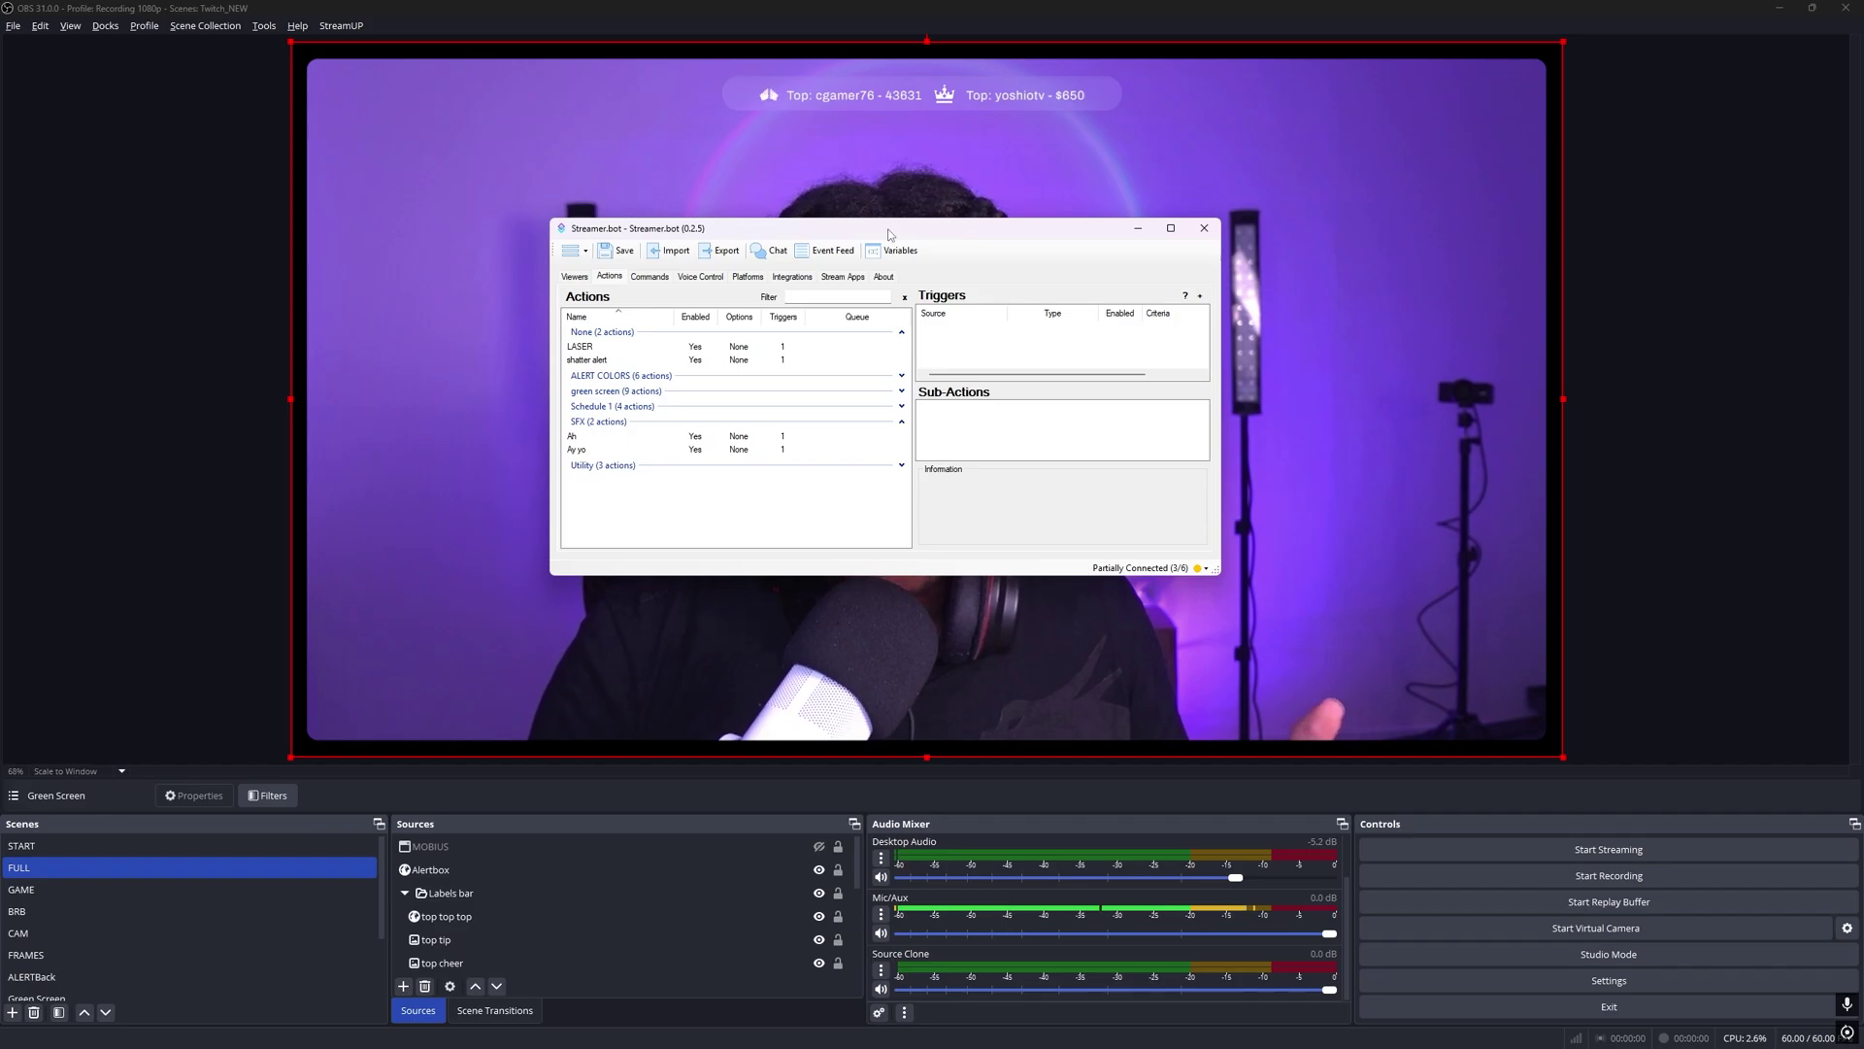
# - Create a Streamer.bot action named 'Shrek meme' in a new 'Green screen memes' group
pyautogui.click(901, 421)
pyautogui.click(901, 332)
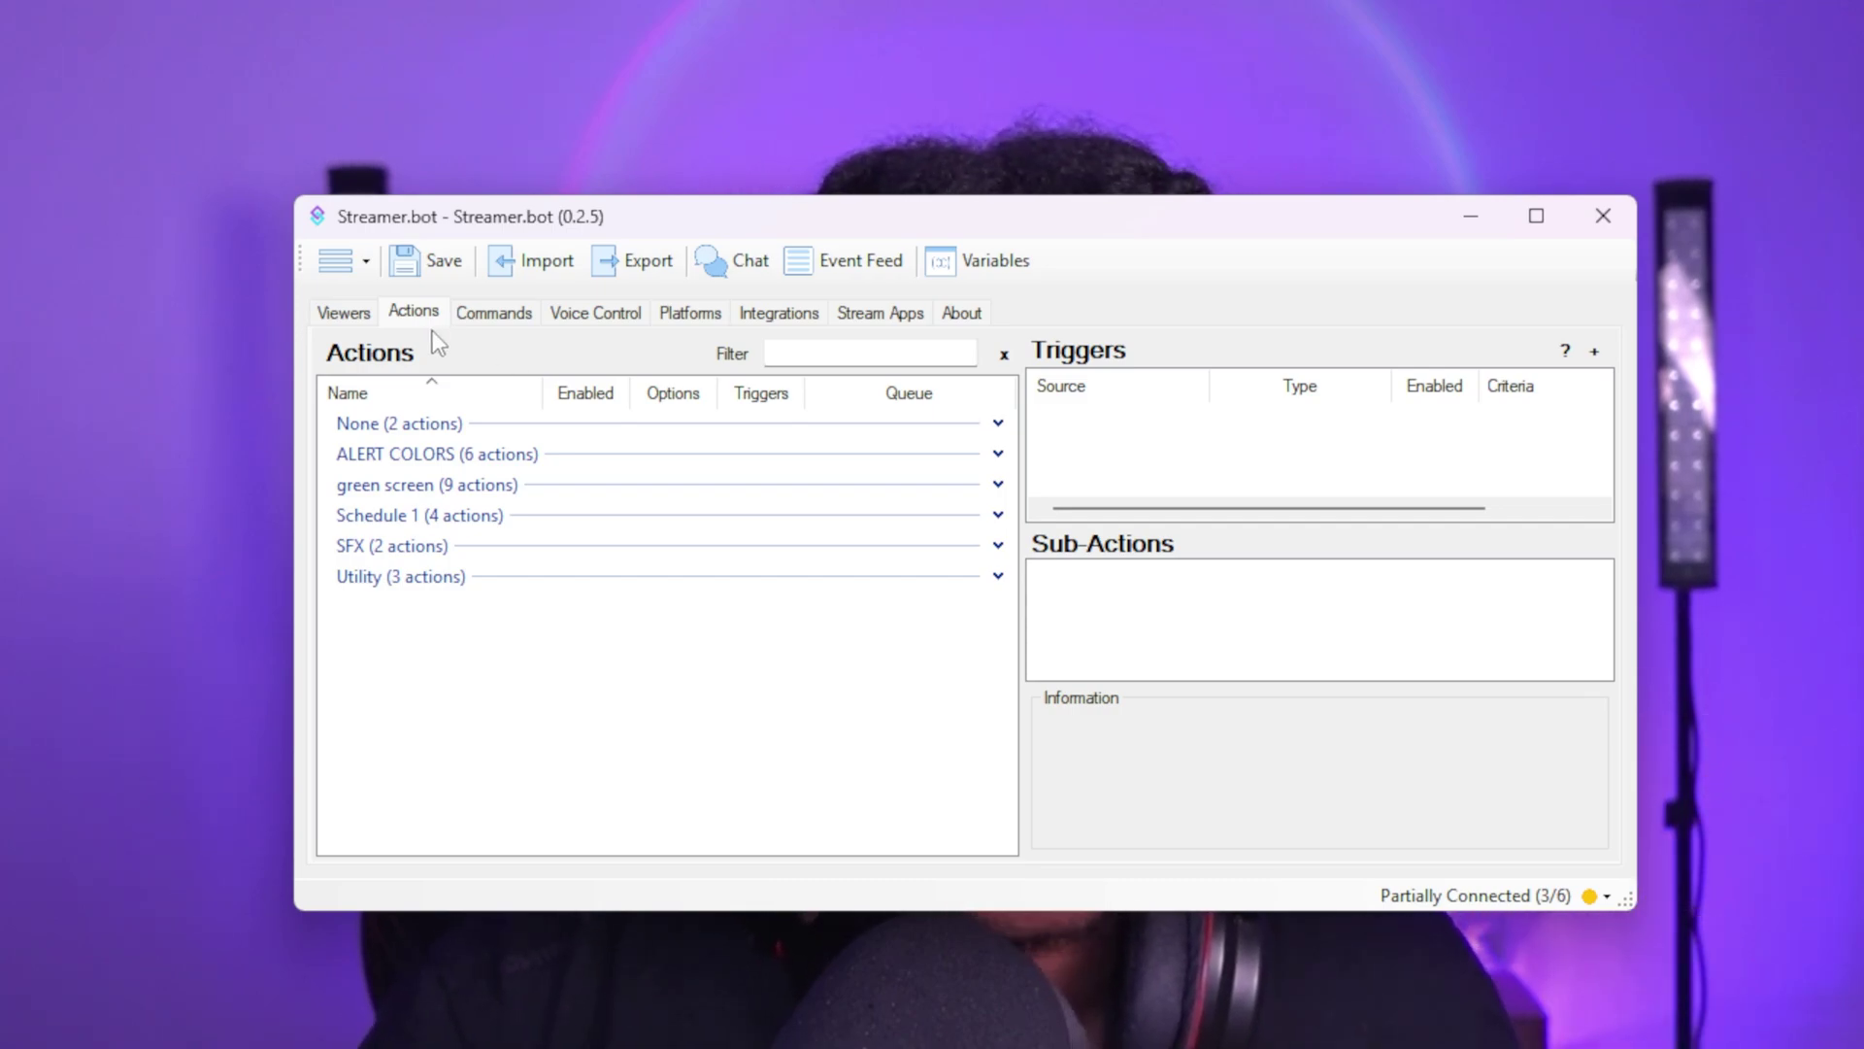
pyautogui.rightClick(561, 655)
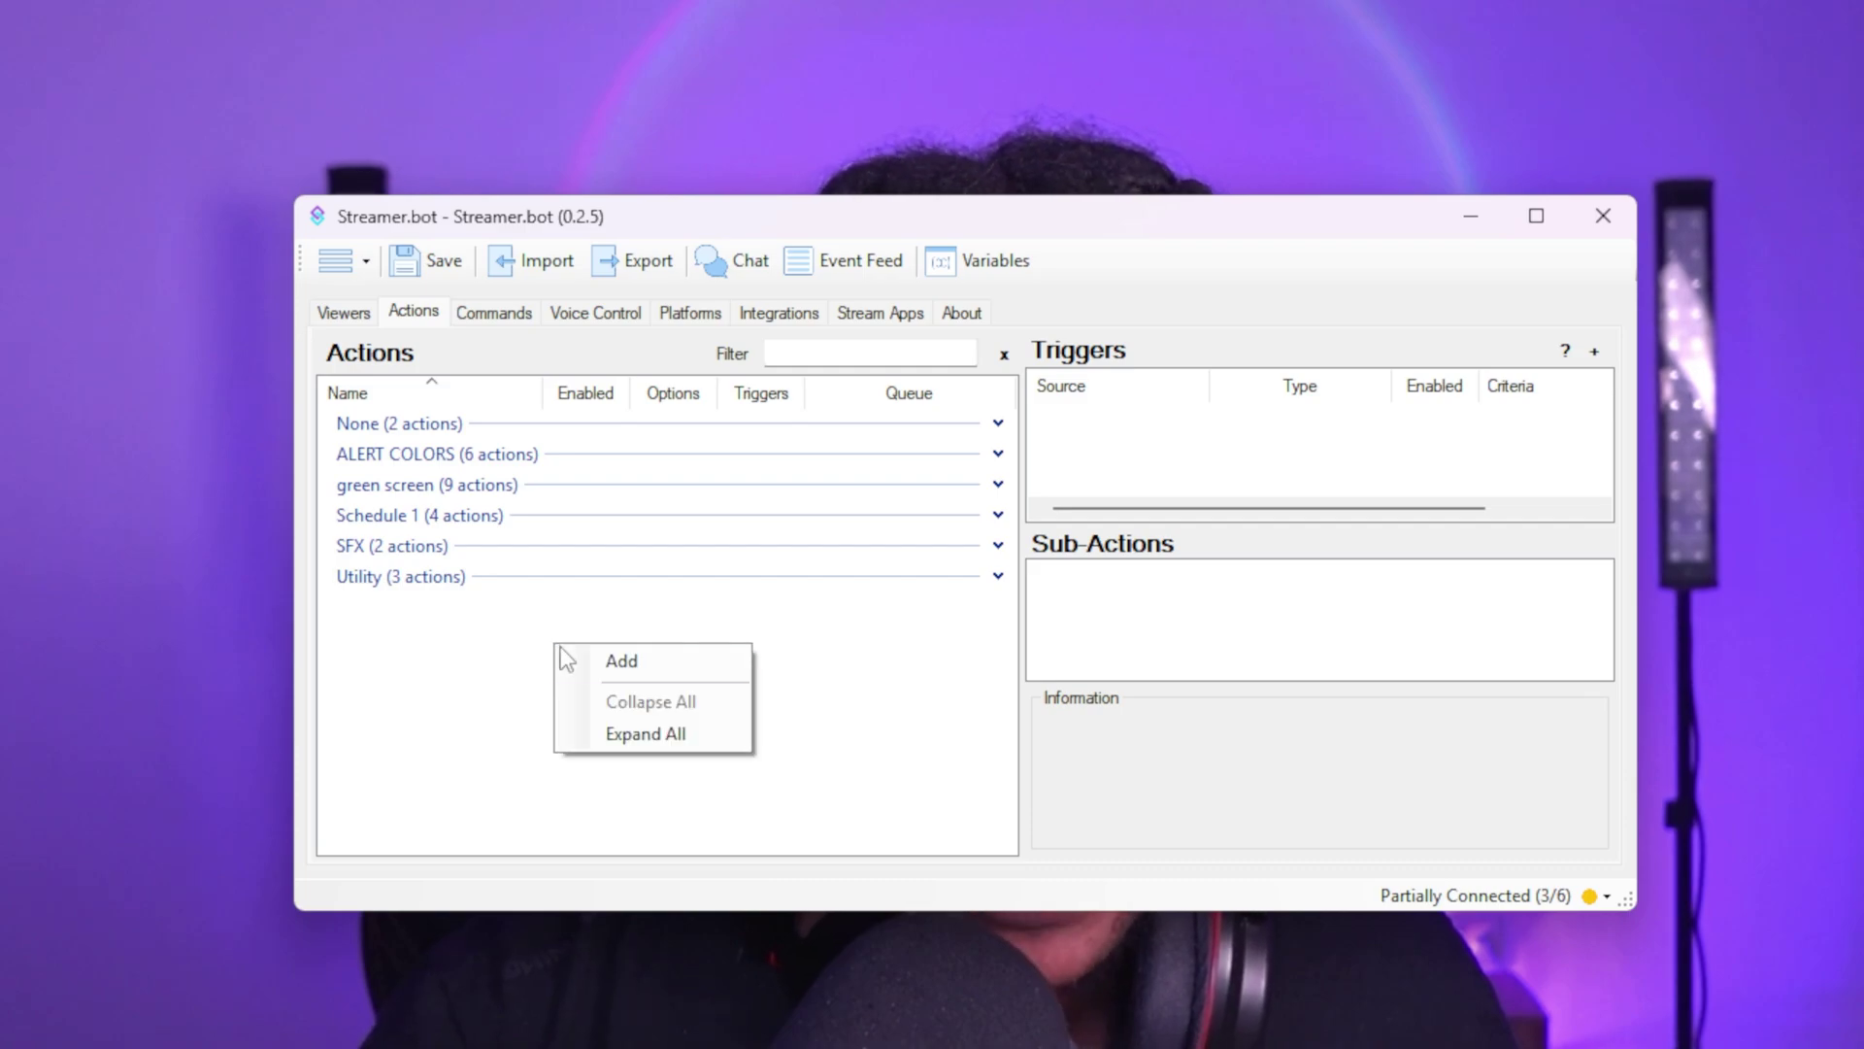
pyautogui.click(616, 663)
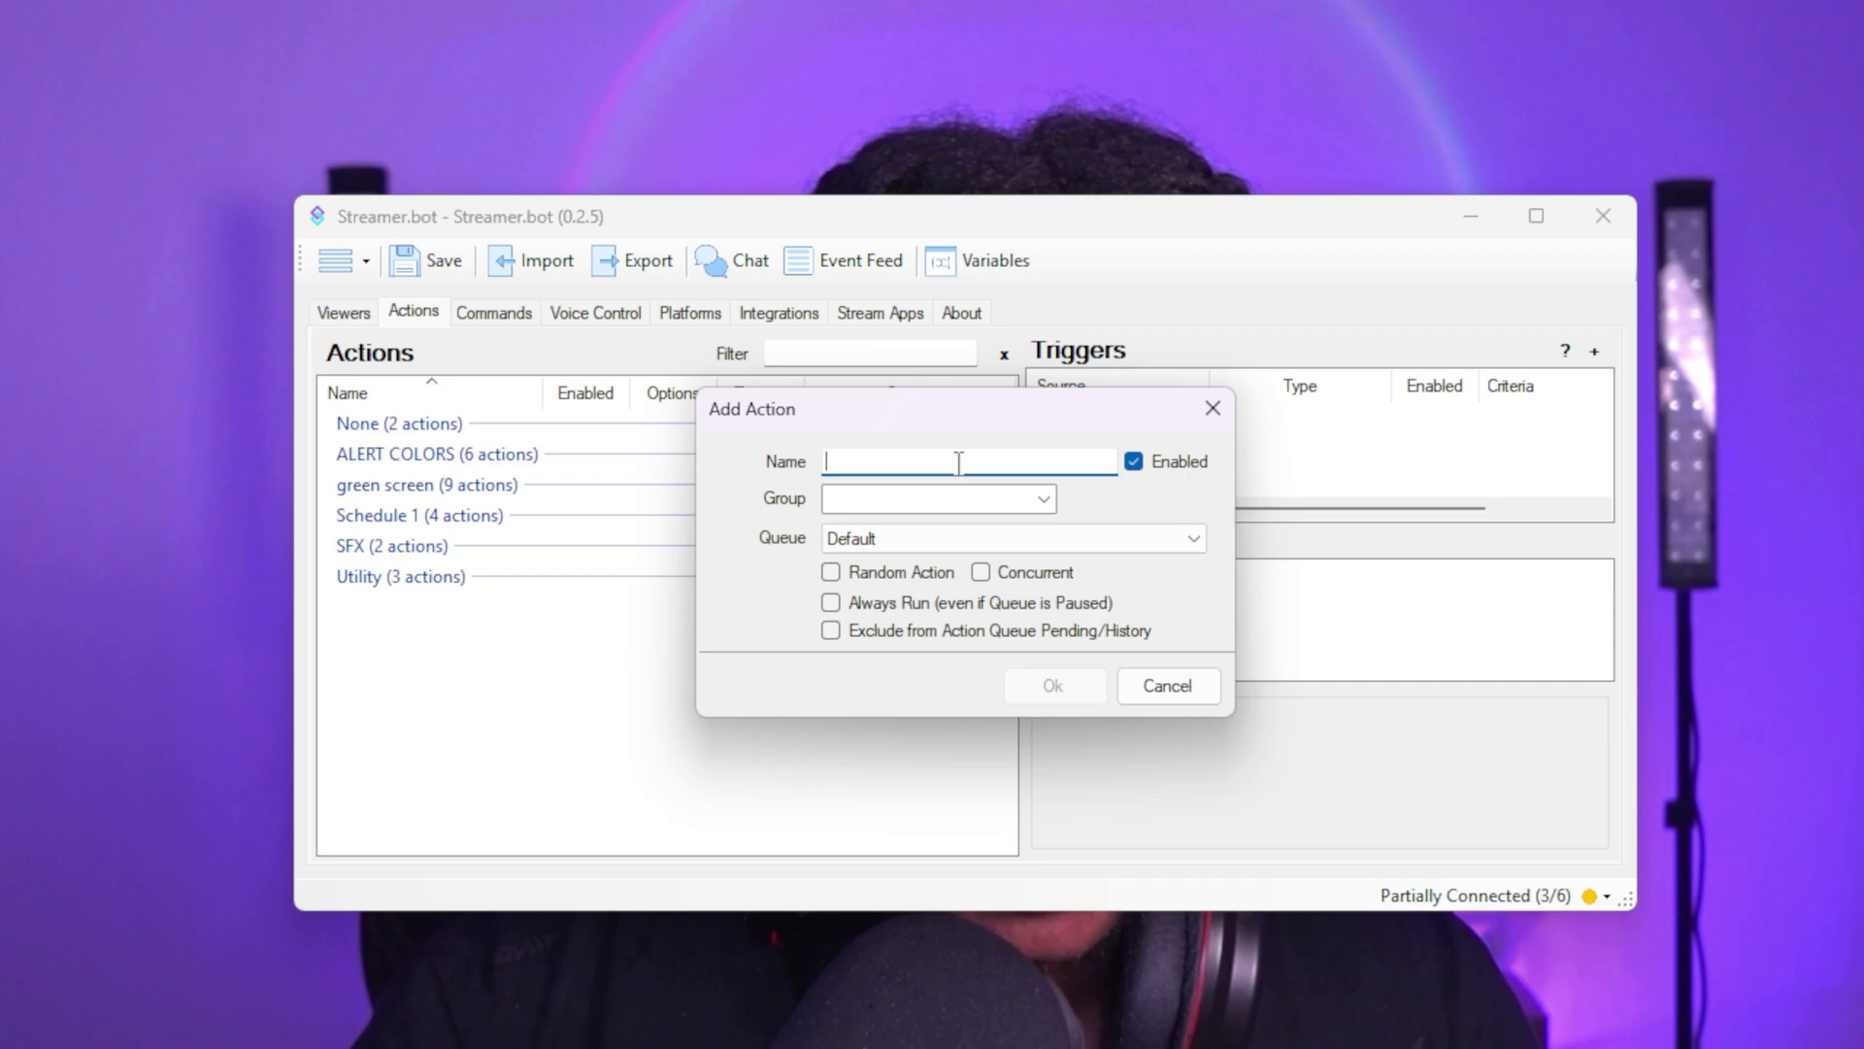
pyautogui.write('S')
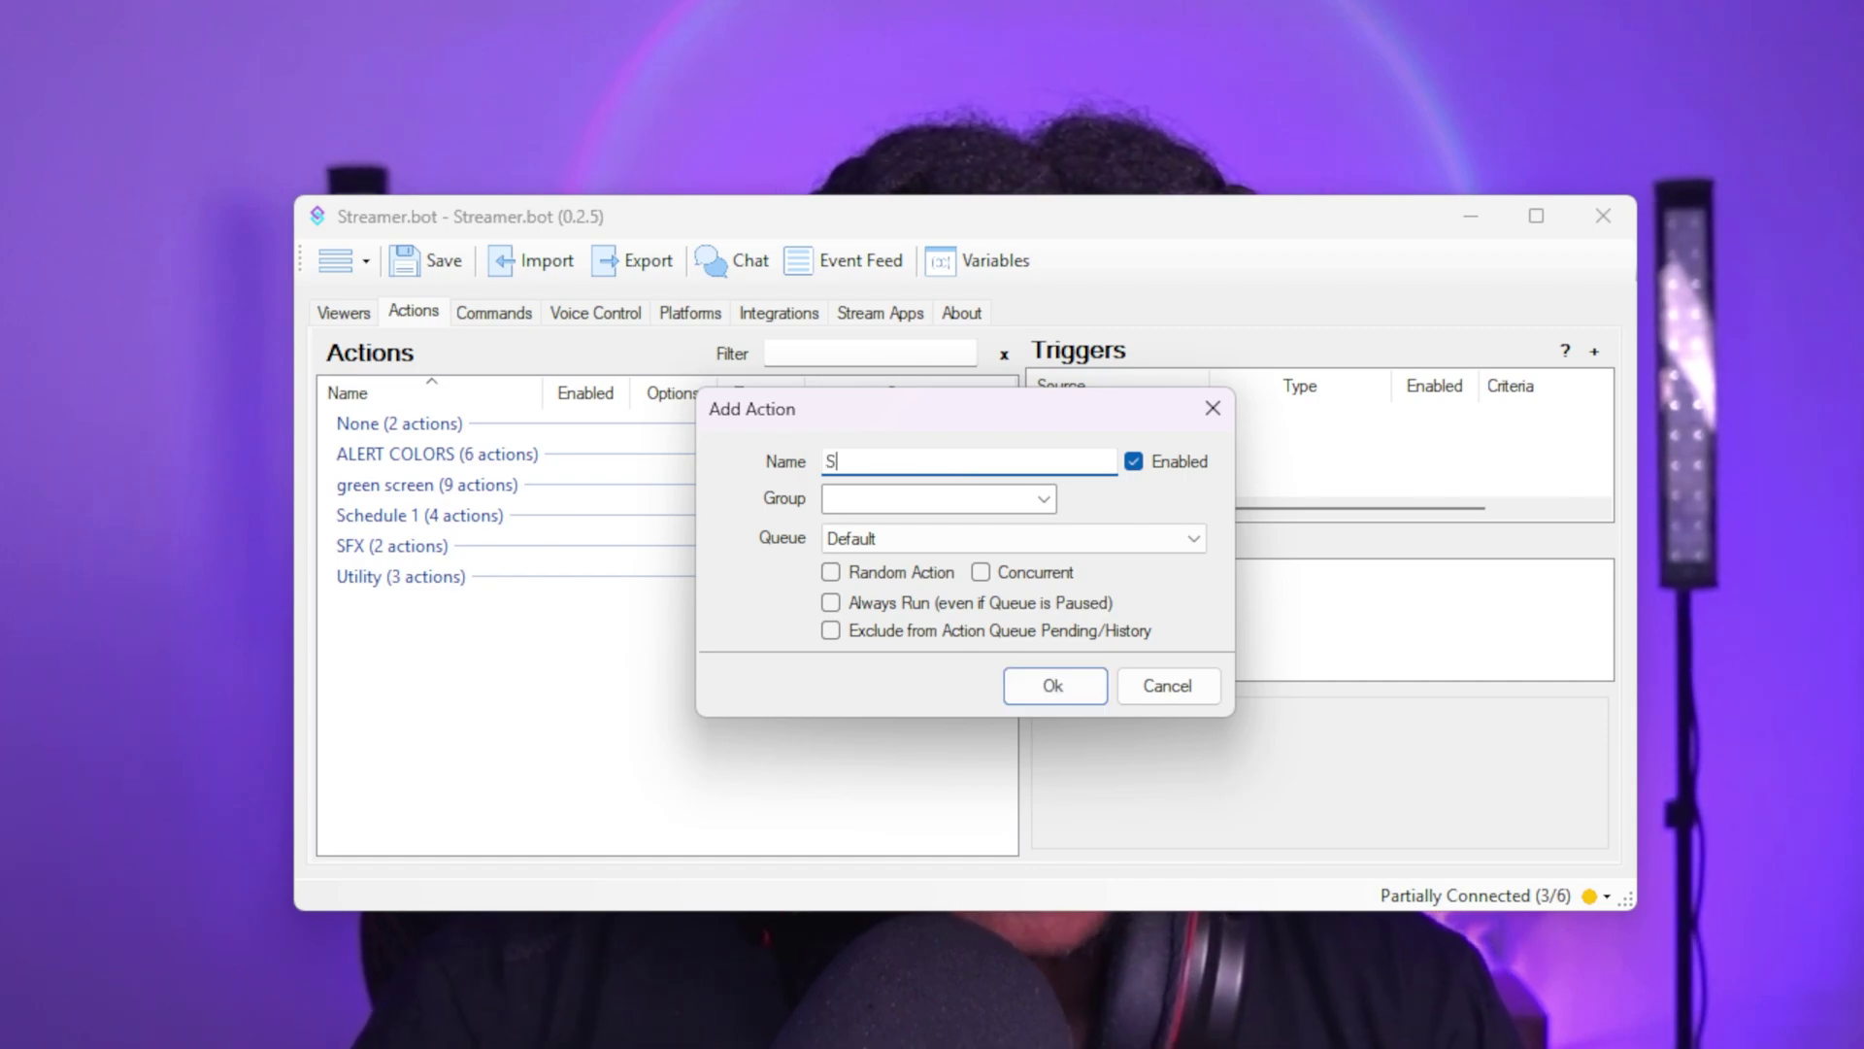
pyautogui.write('hrek me')
pyautogui.press('Tab')
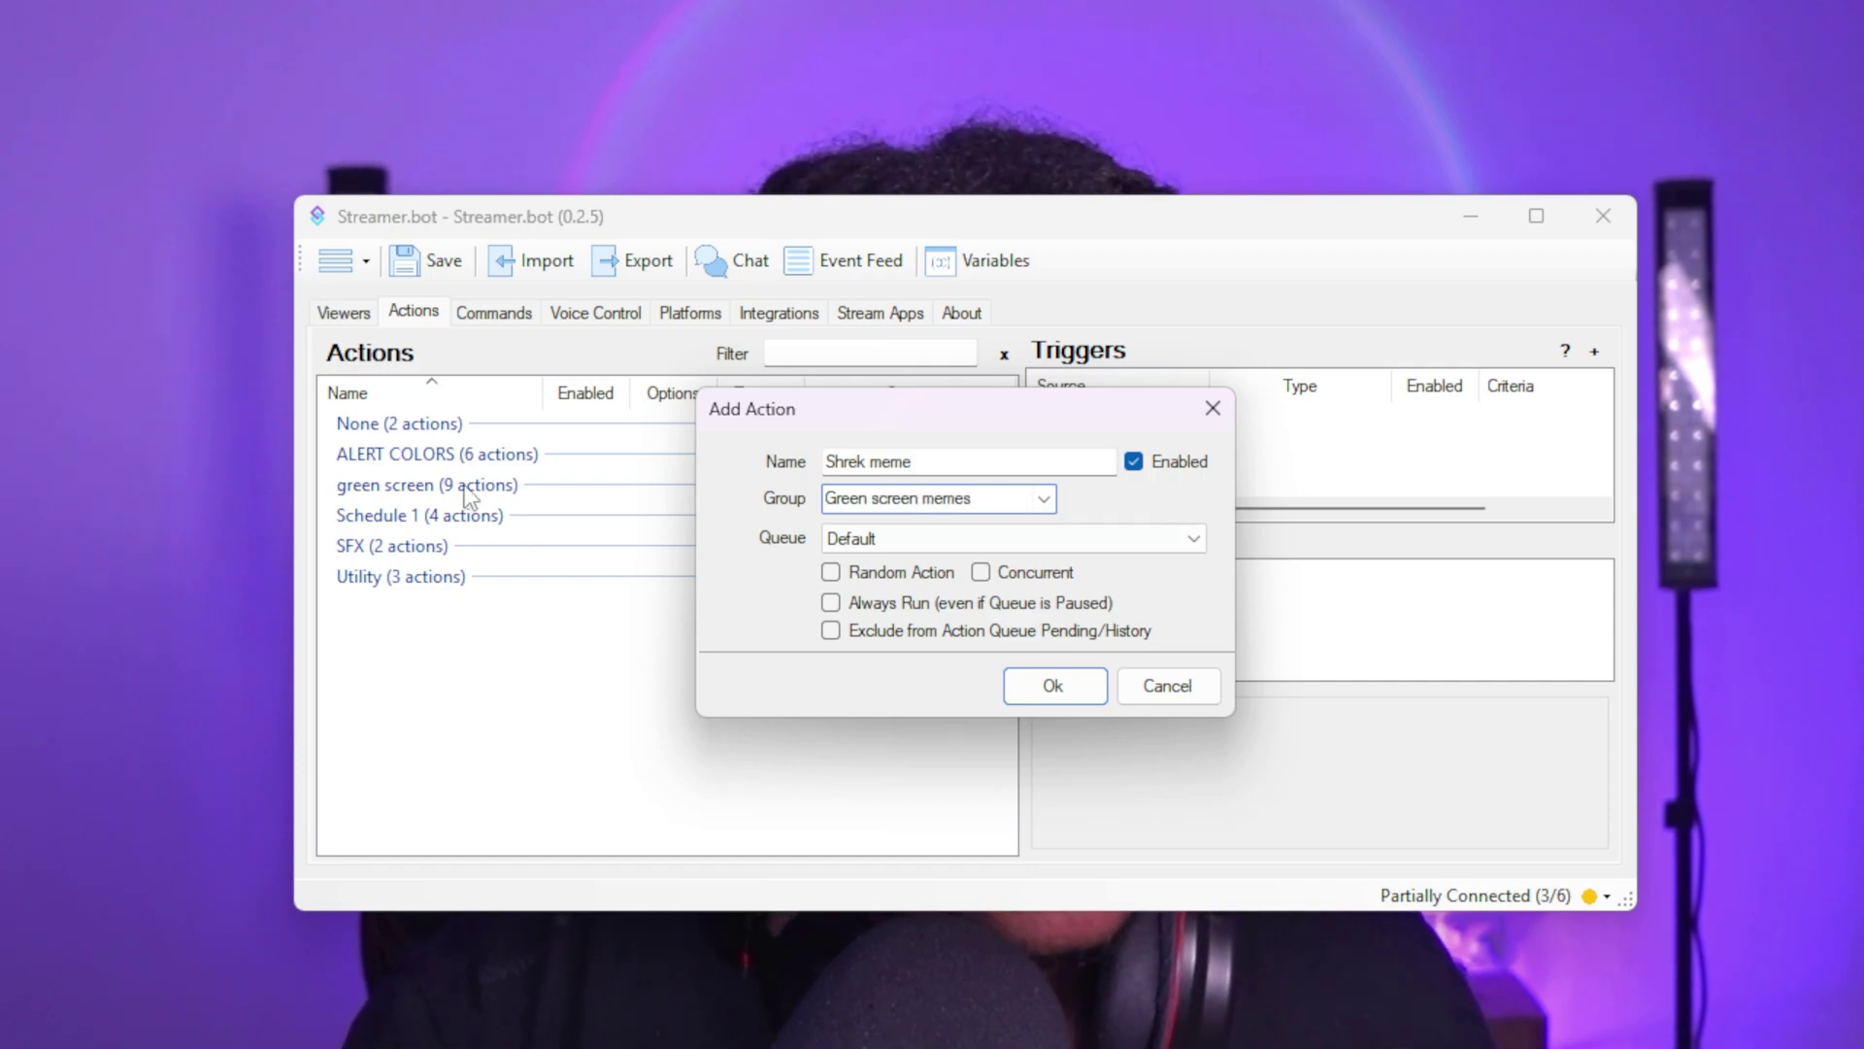
pyautogui.click(1039, 695)
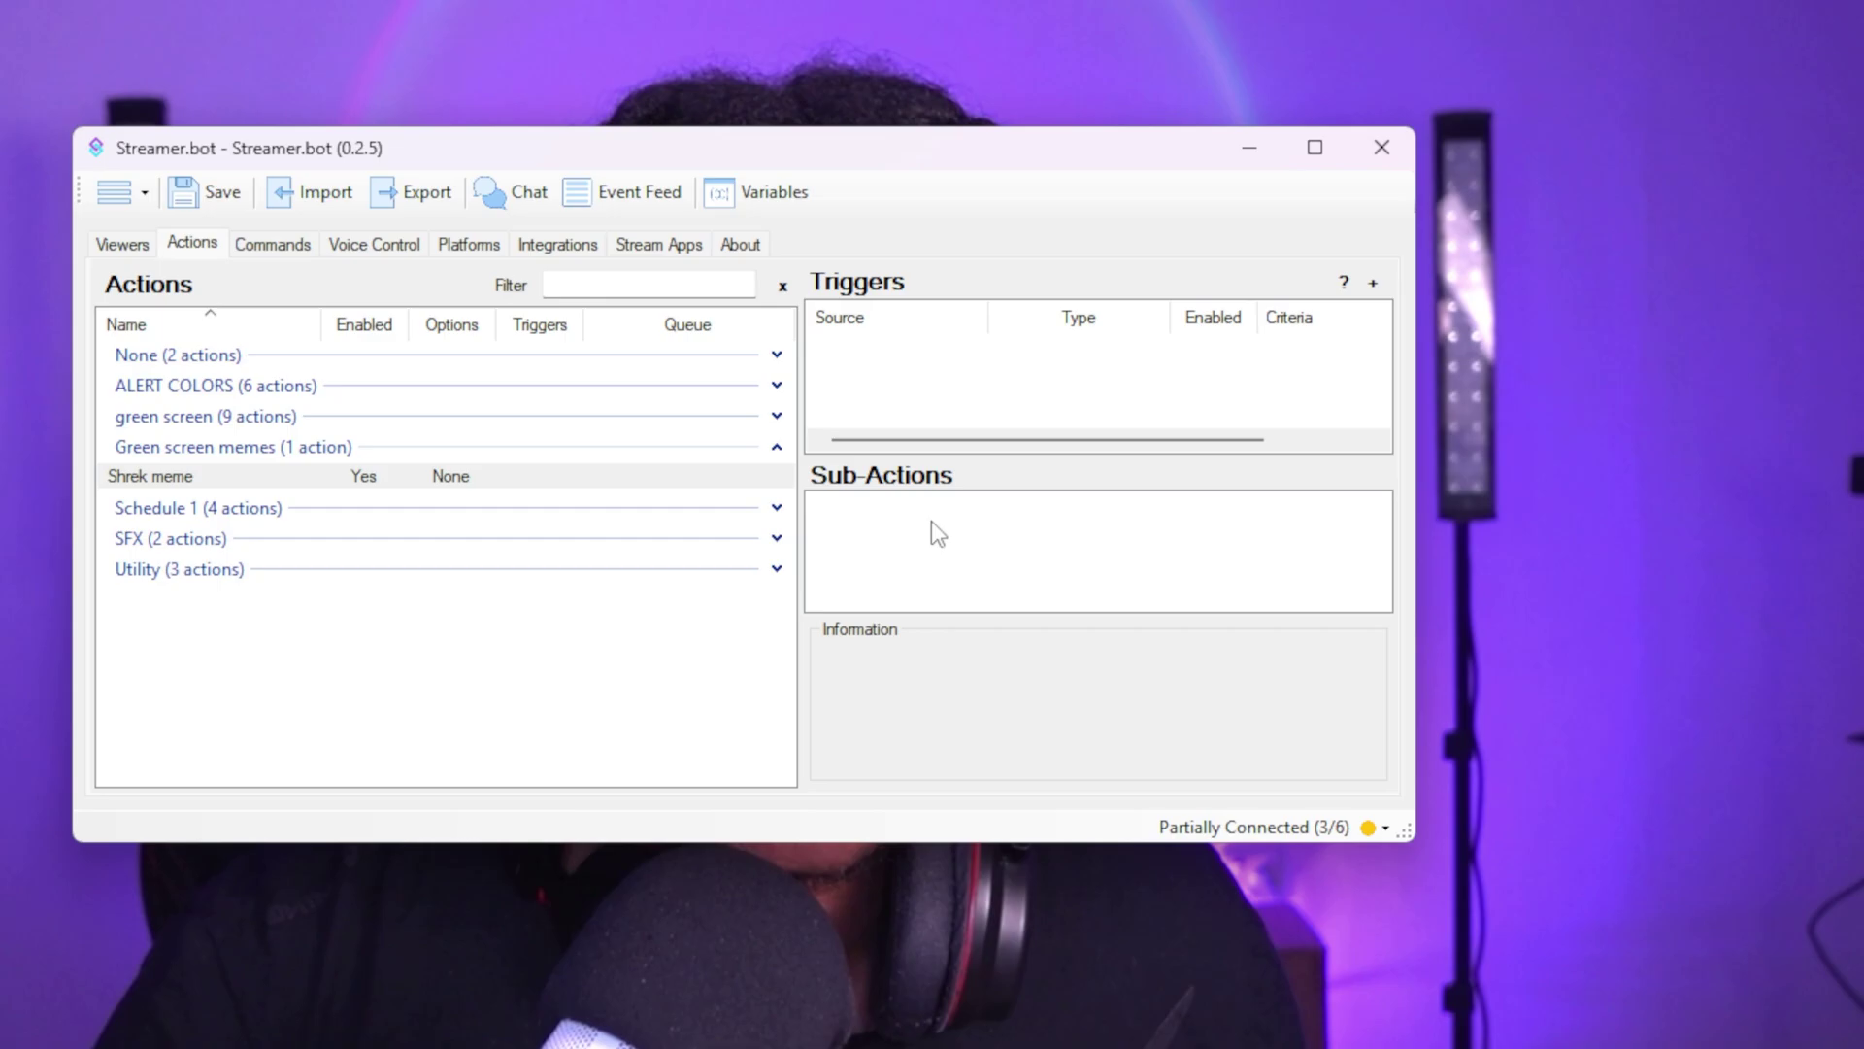
# - Add a Set Source Visibility sub-action making Shrek rizz visible in the Green Screen scene
pyautogui.rightClick(957, 511)
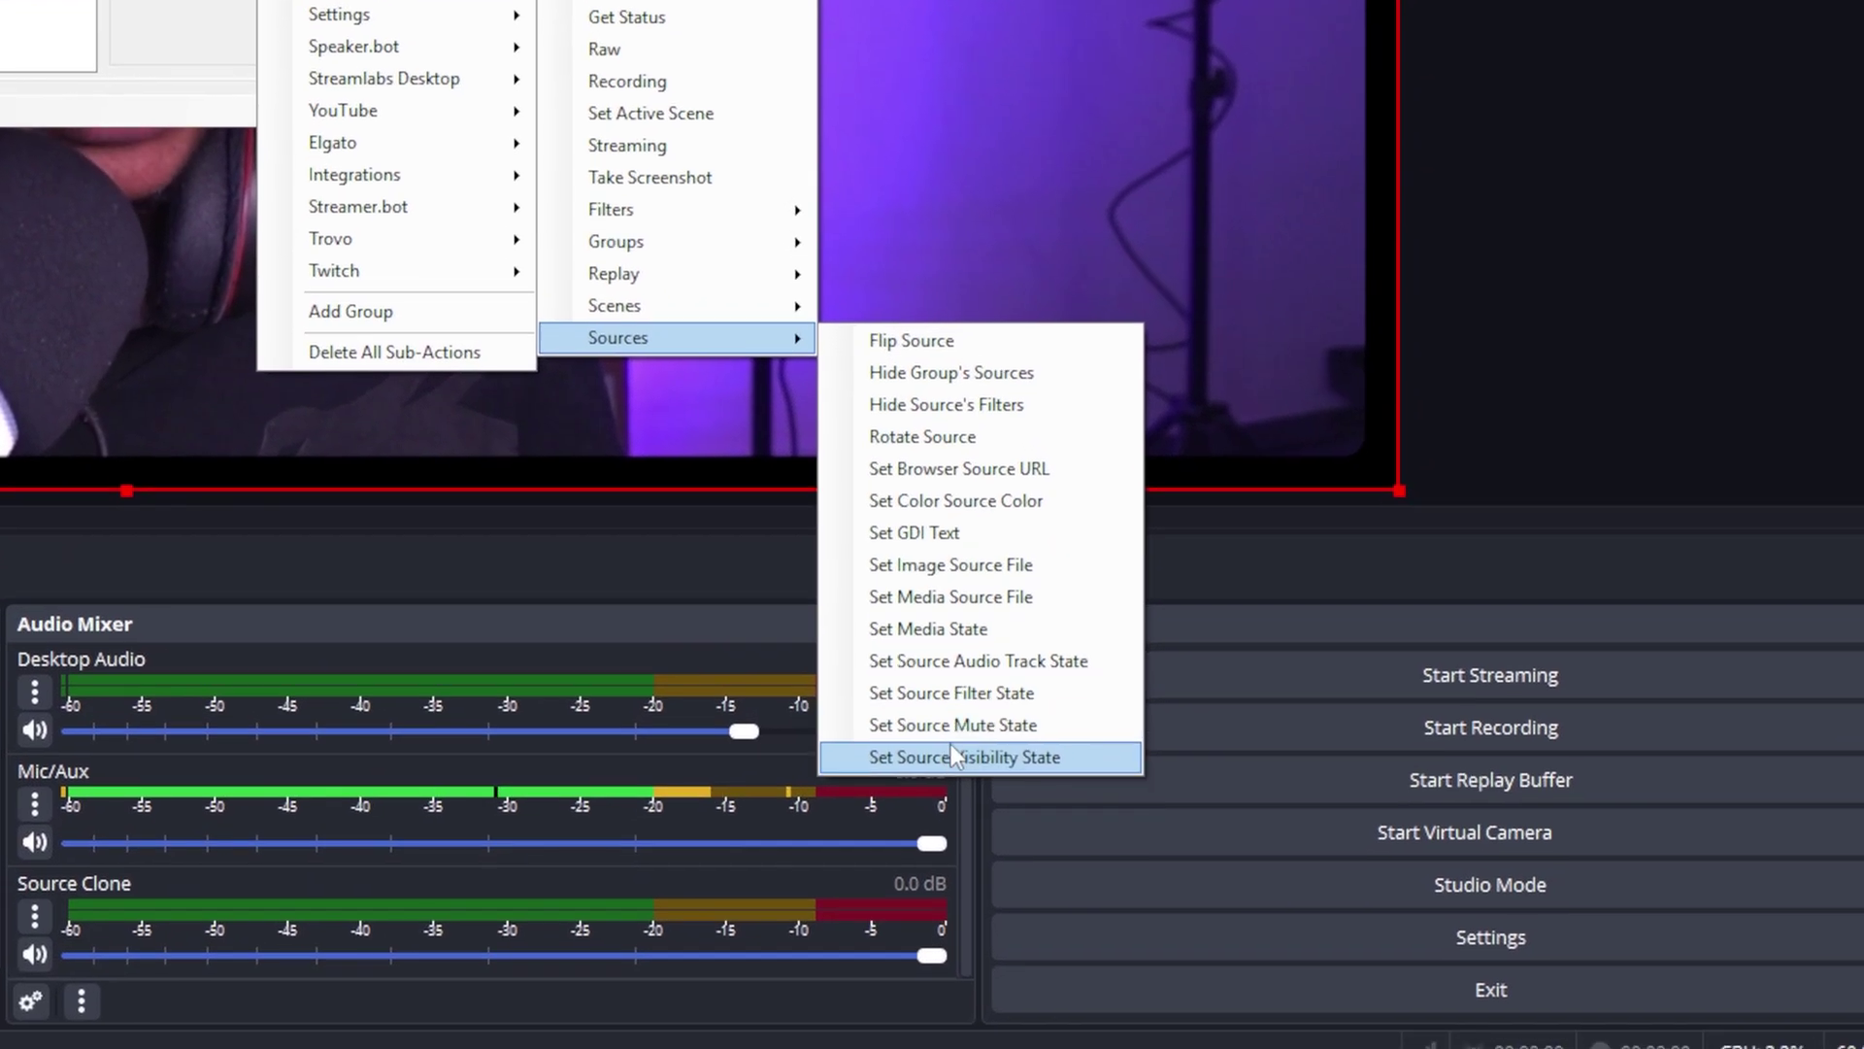
pyautogui.click(952, 757)
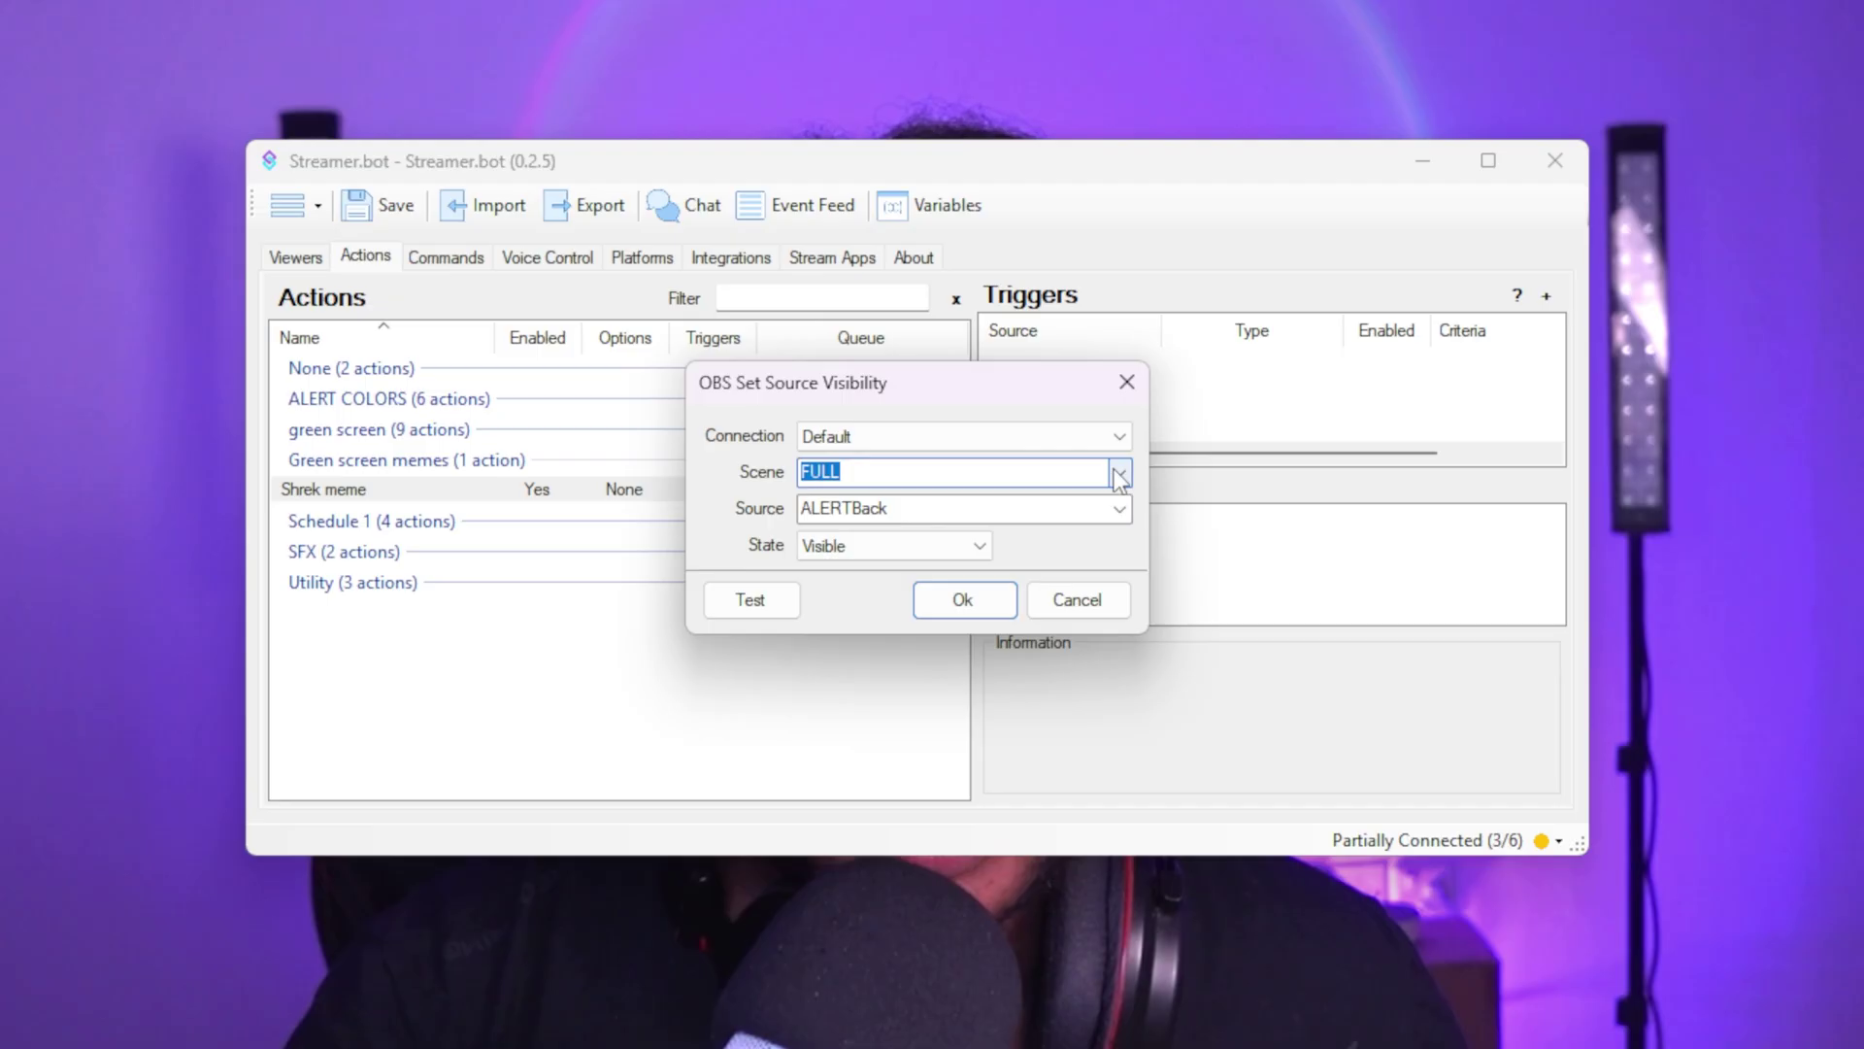
pyautogui.click(1119, 473)
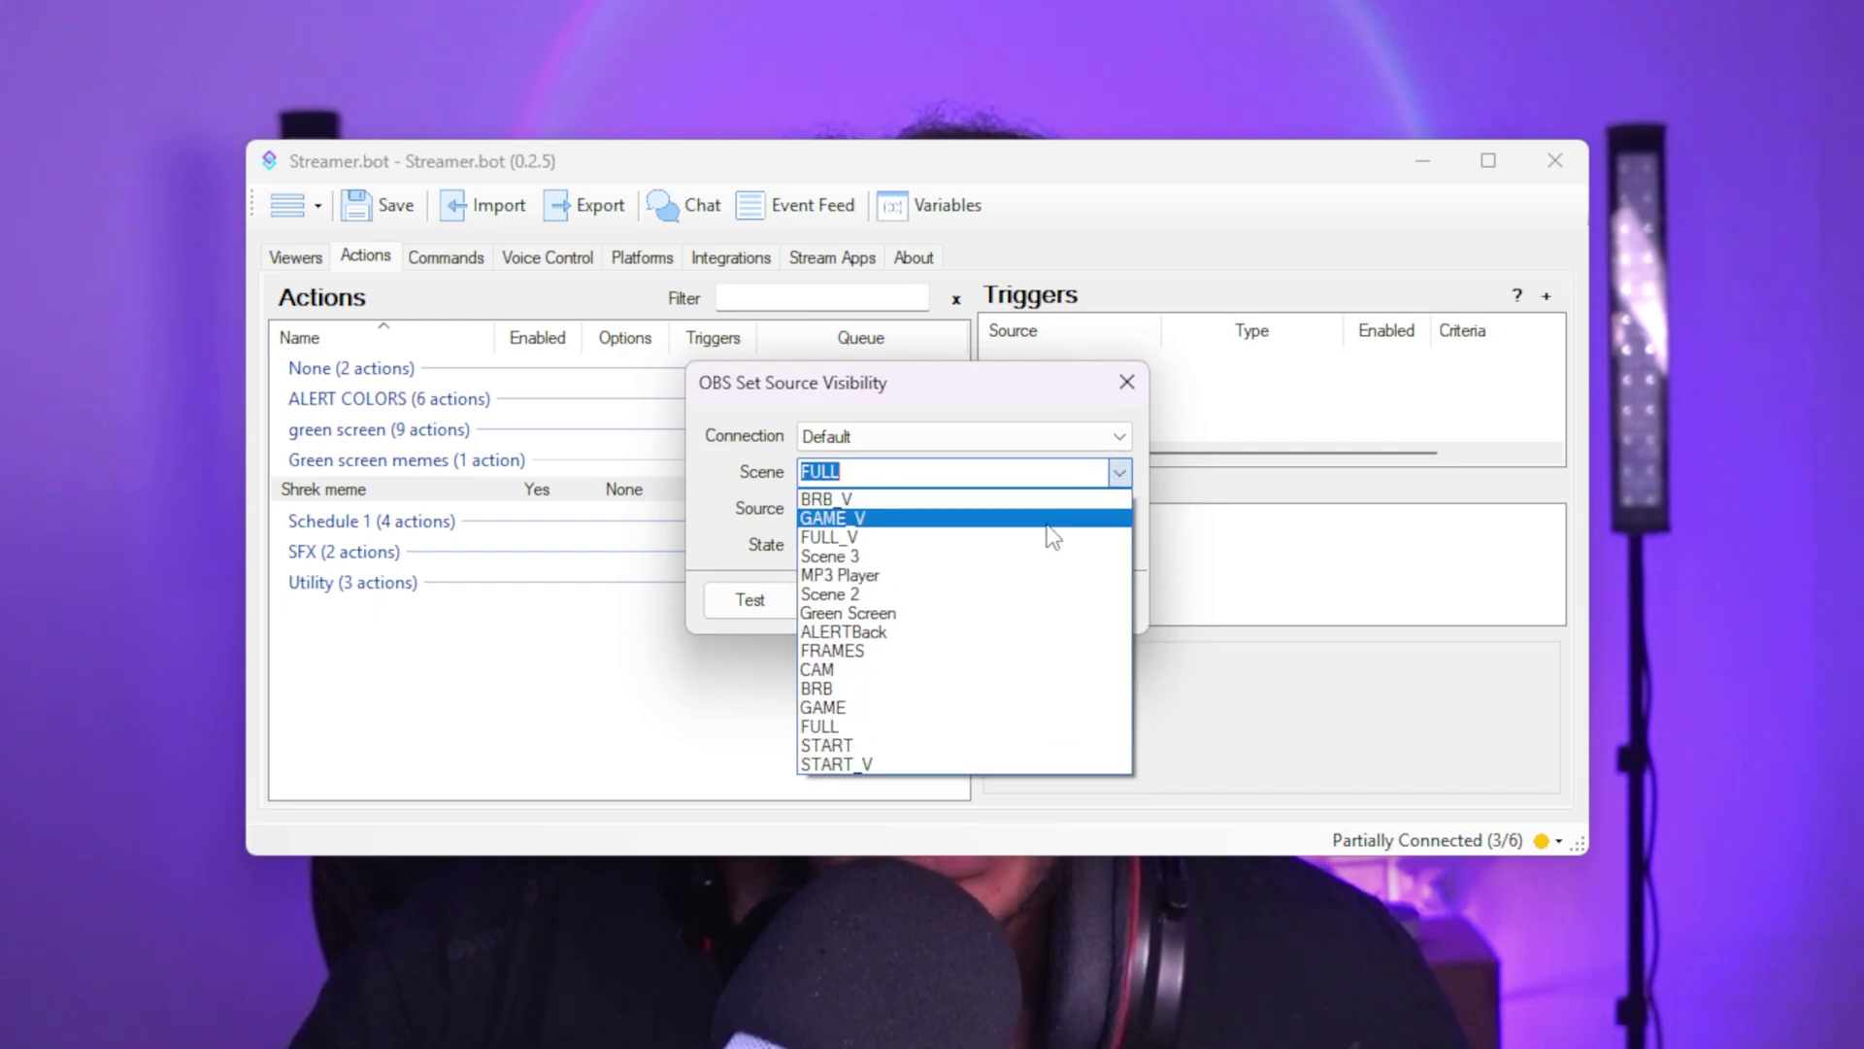
pyautogui.click(1009, 612)
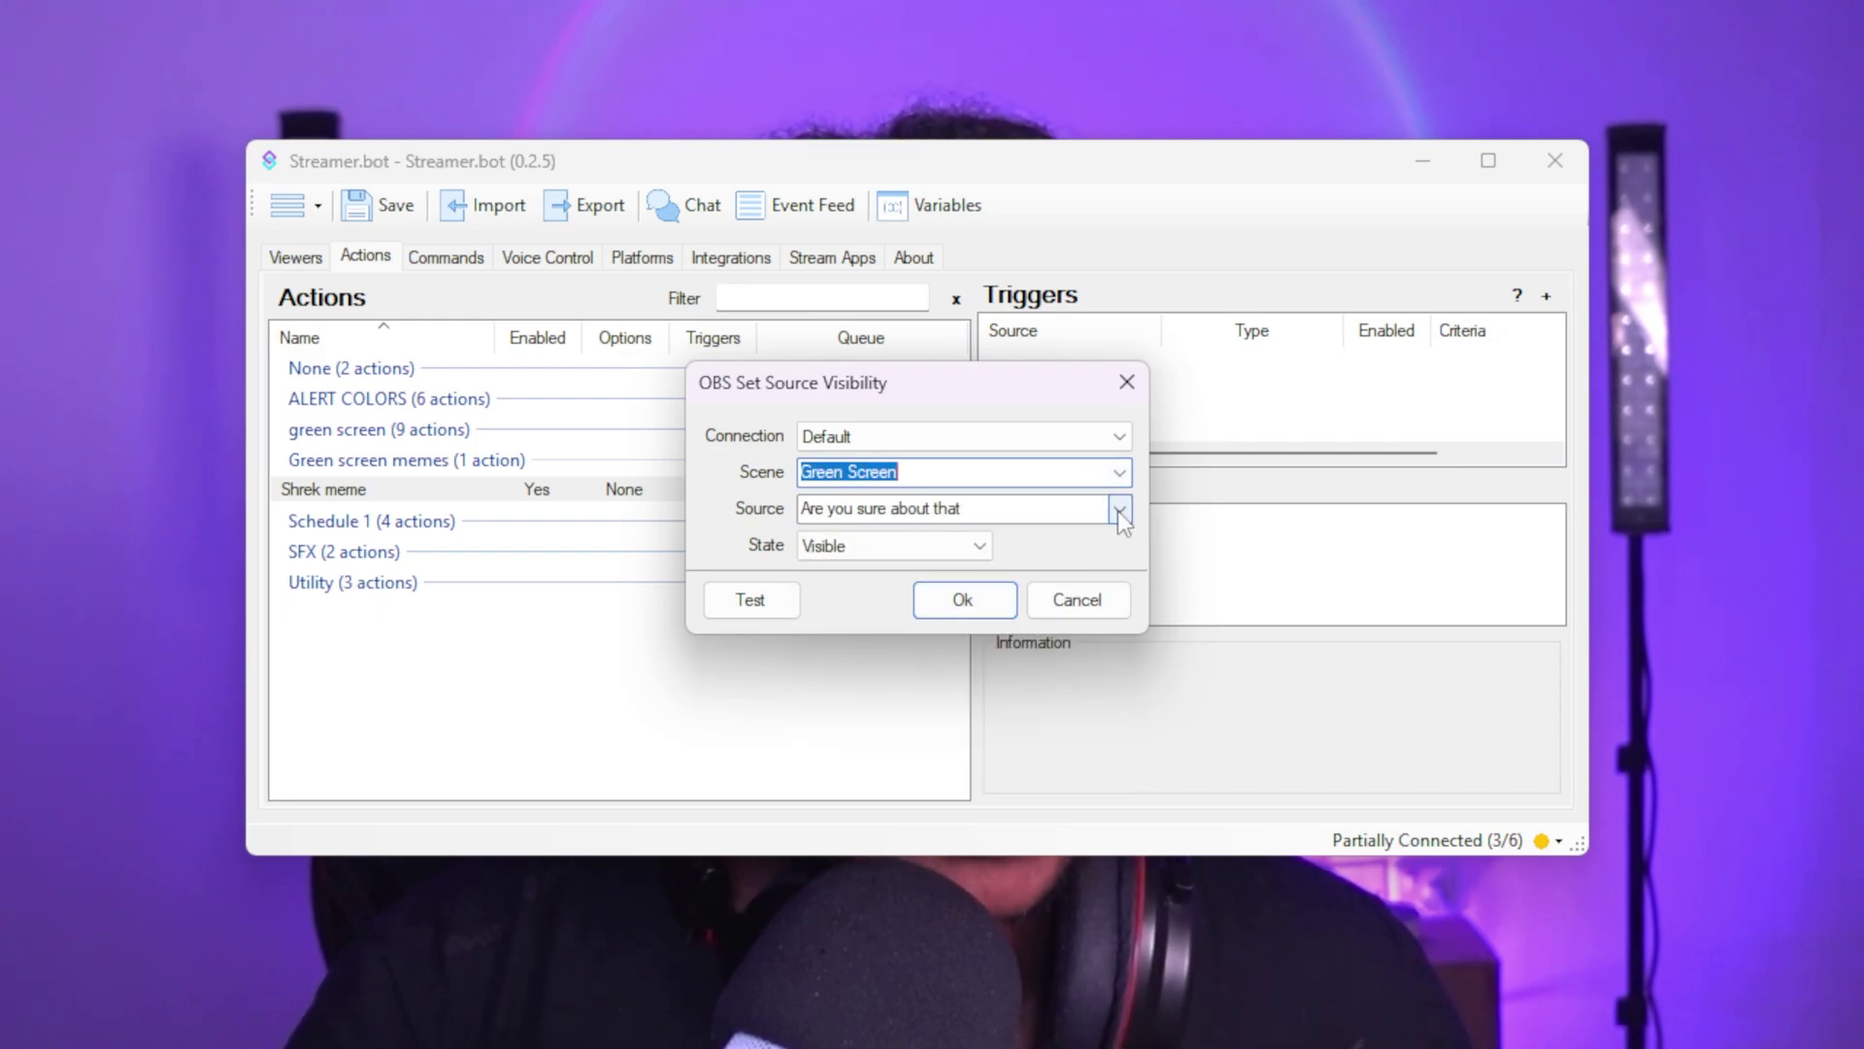
pyautogui.click(1119, 509)
pyautogui.click(844, 689)
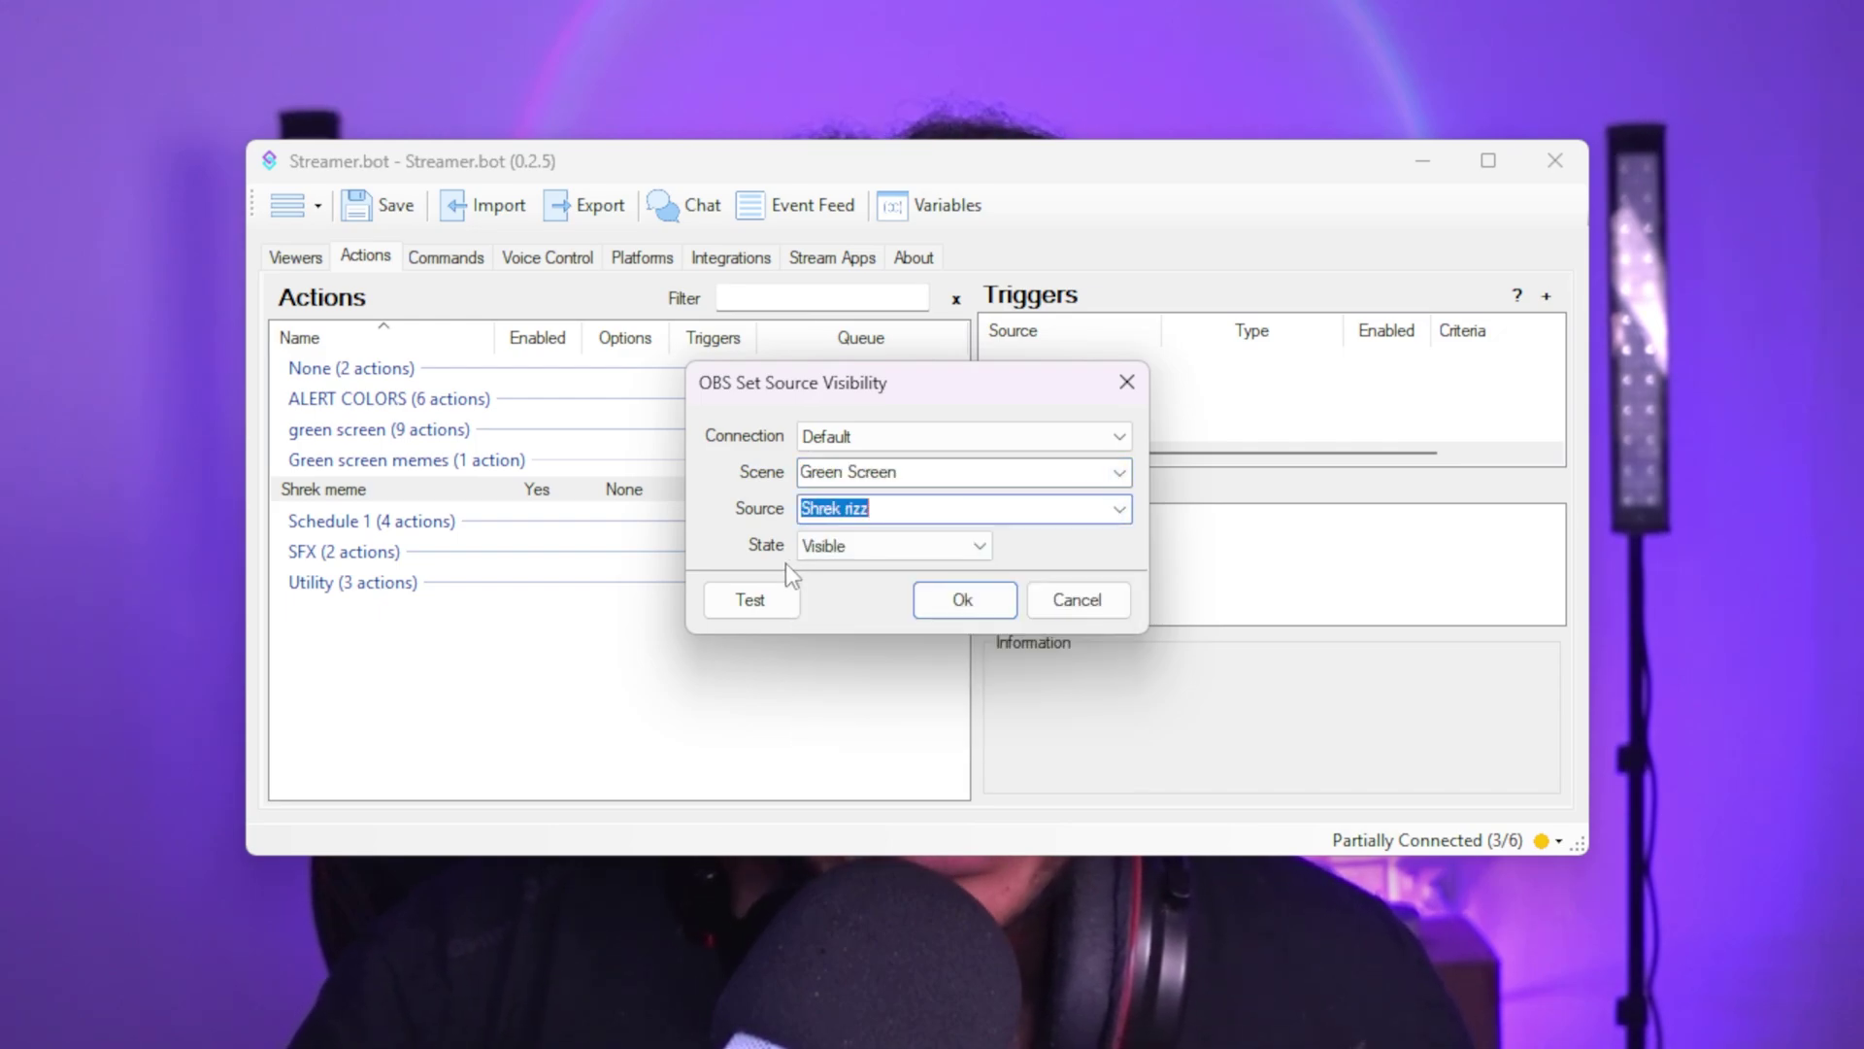
pyautogui.click(962, 602)
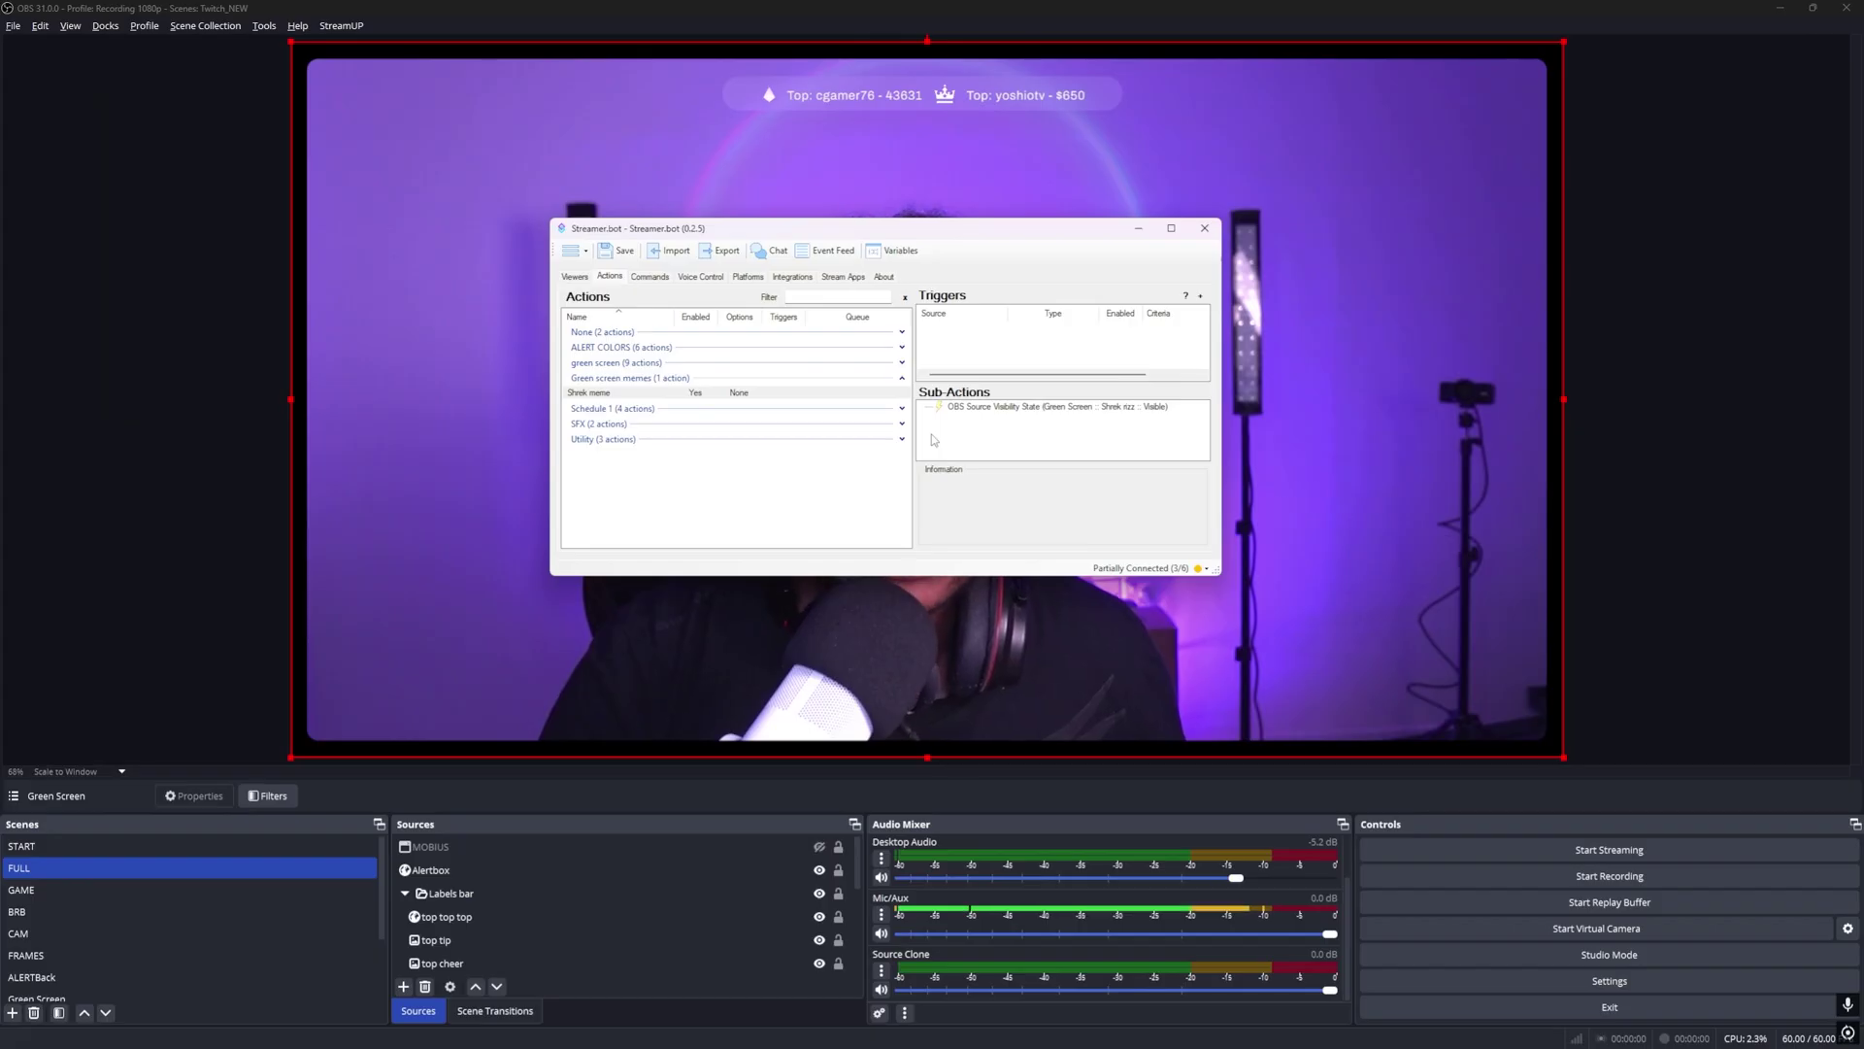
# - Select the Shrek rizz clip in the Green Screen scene and check its roughly eight-second length
pyautogui.scroll(-1, 86, 923)
pyautogui.click(85, 932)
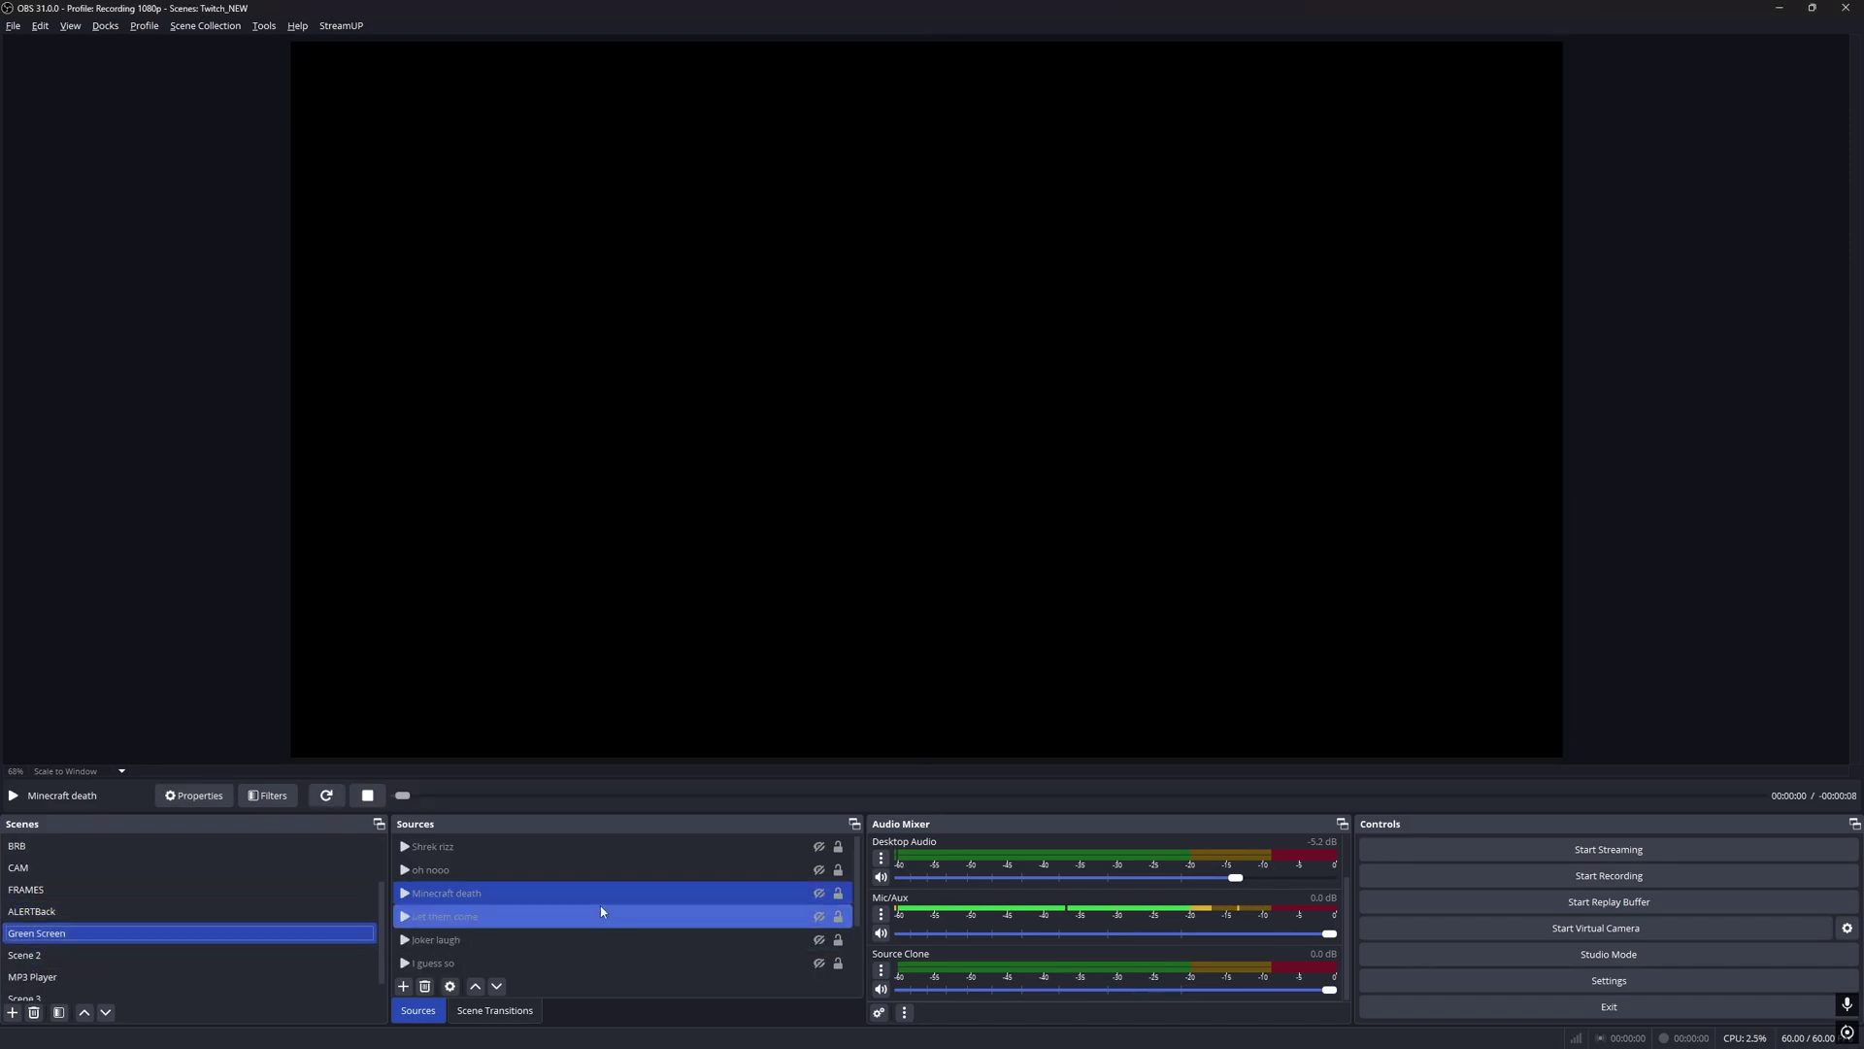
pyautogui.click(504, 847)
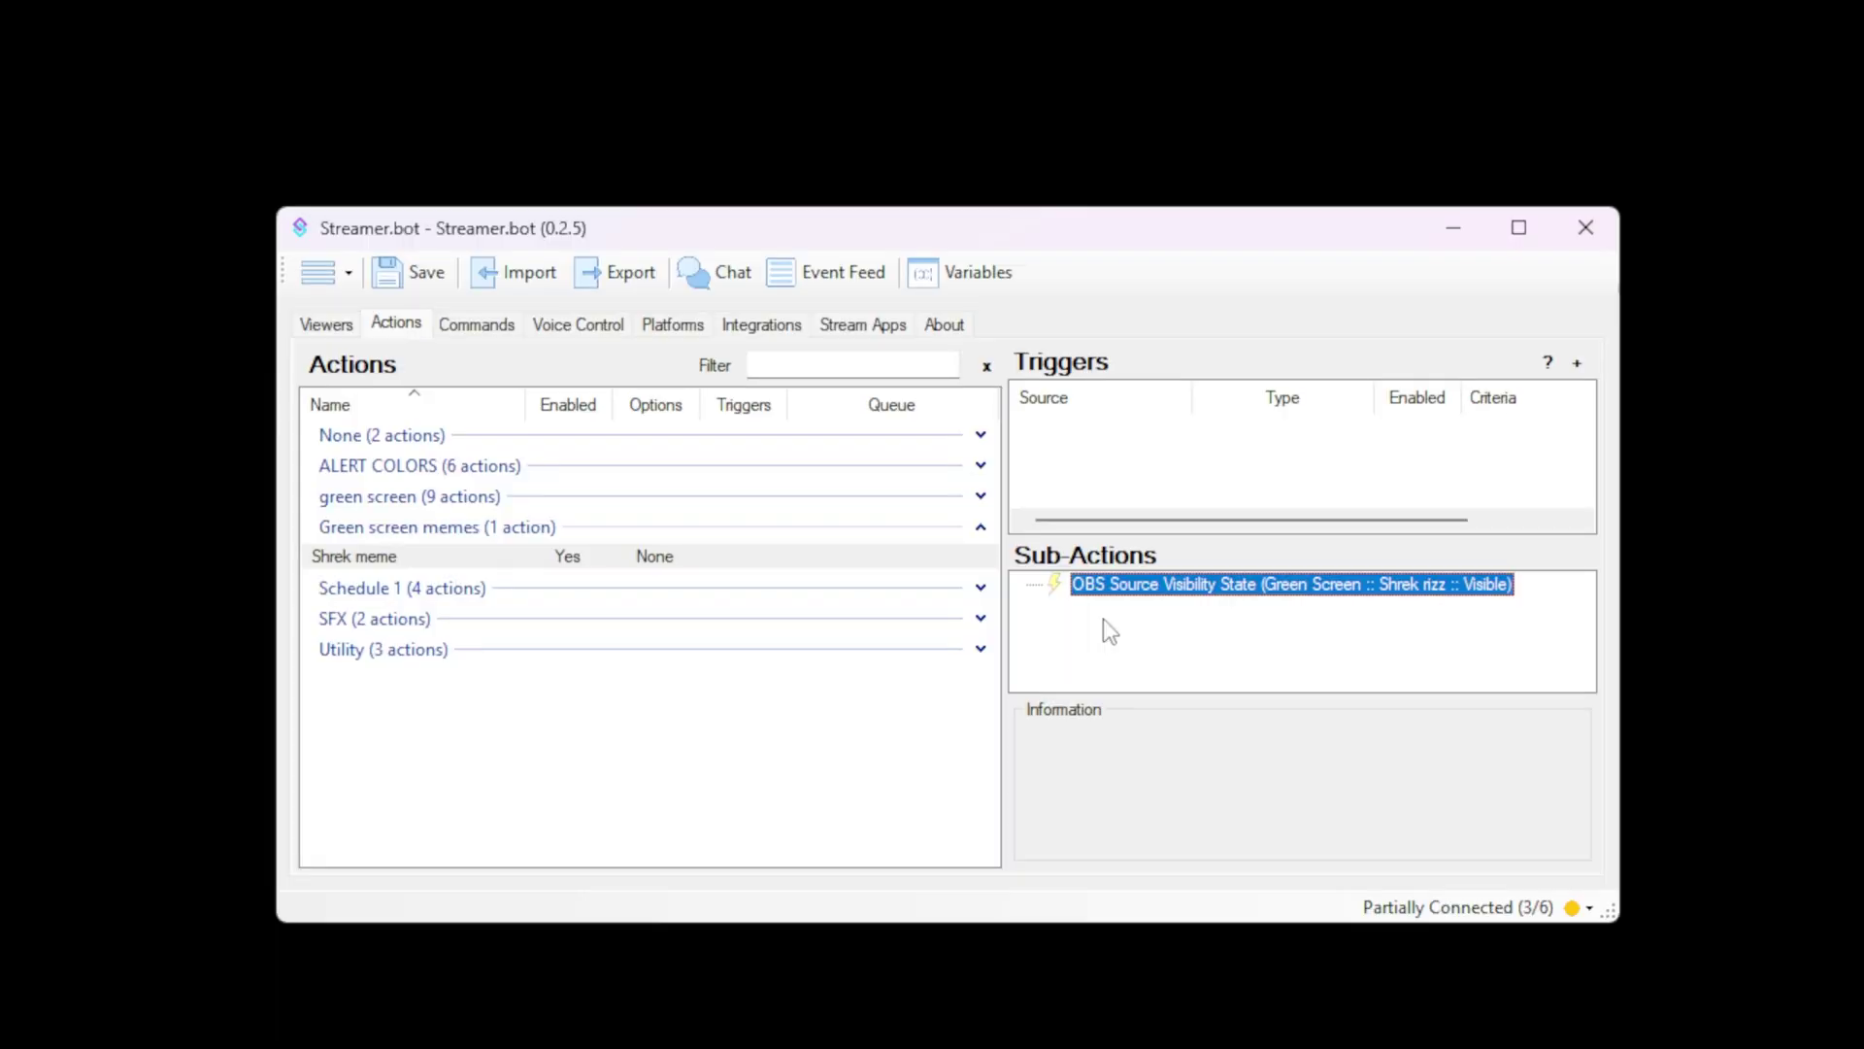
# - Add a Core Delay sub-action of 8000 milliseconds
pyautogui.rightClick(1107, 629)
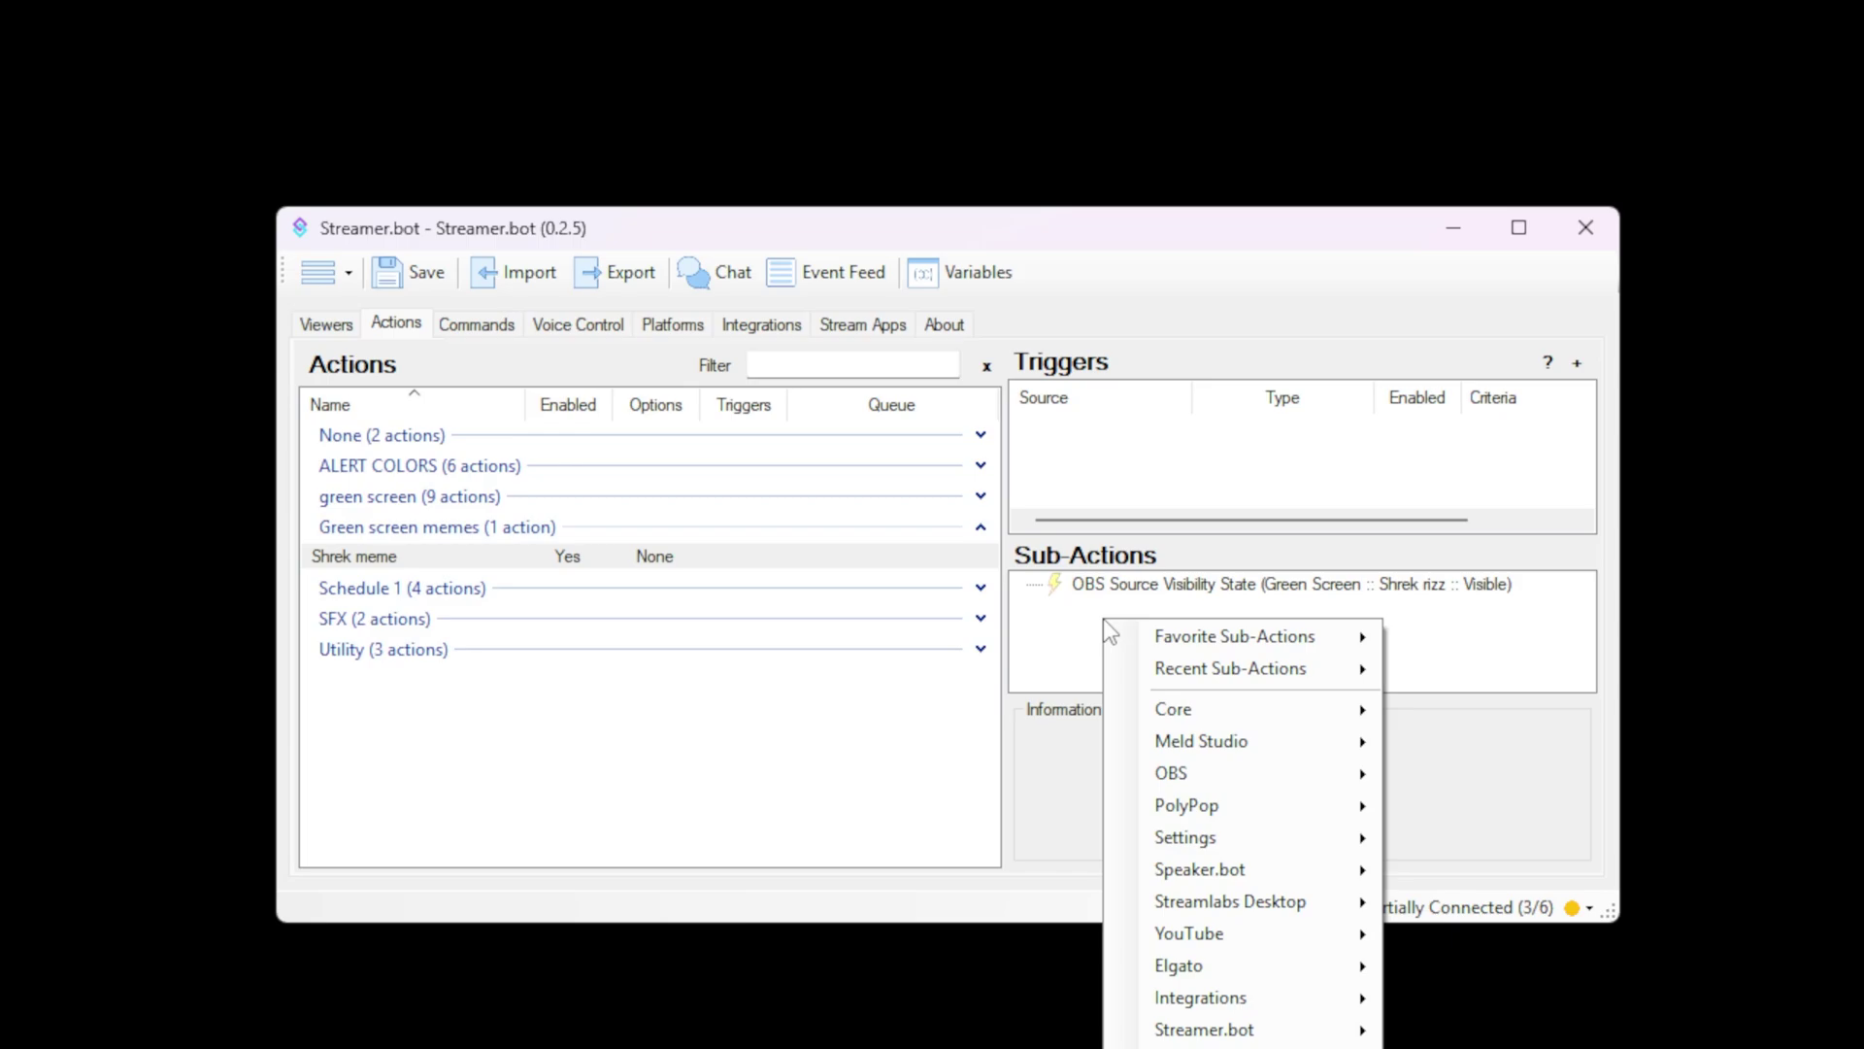
pyautogui.moveTo(1173, 709)
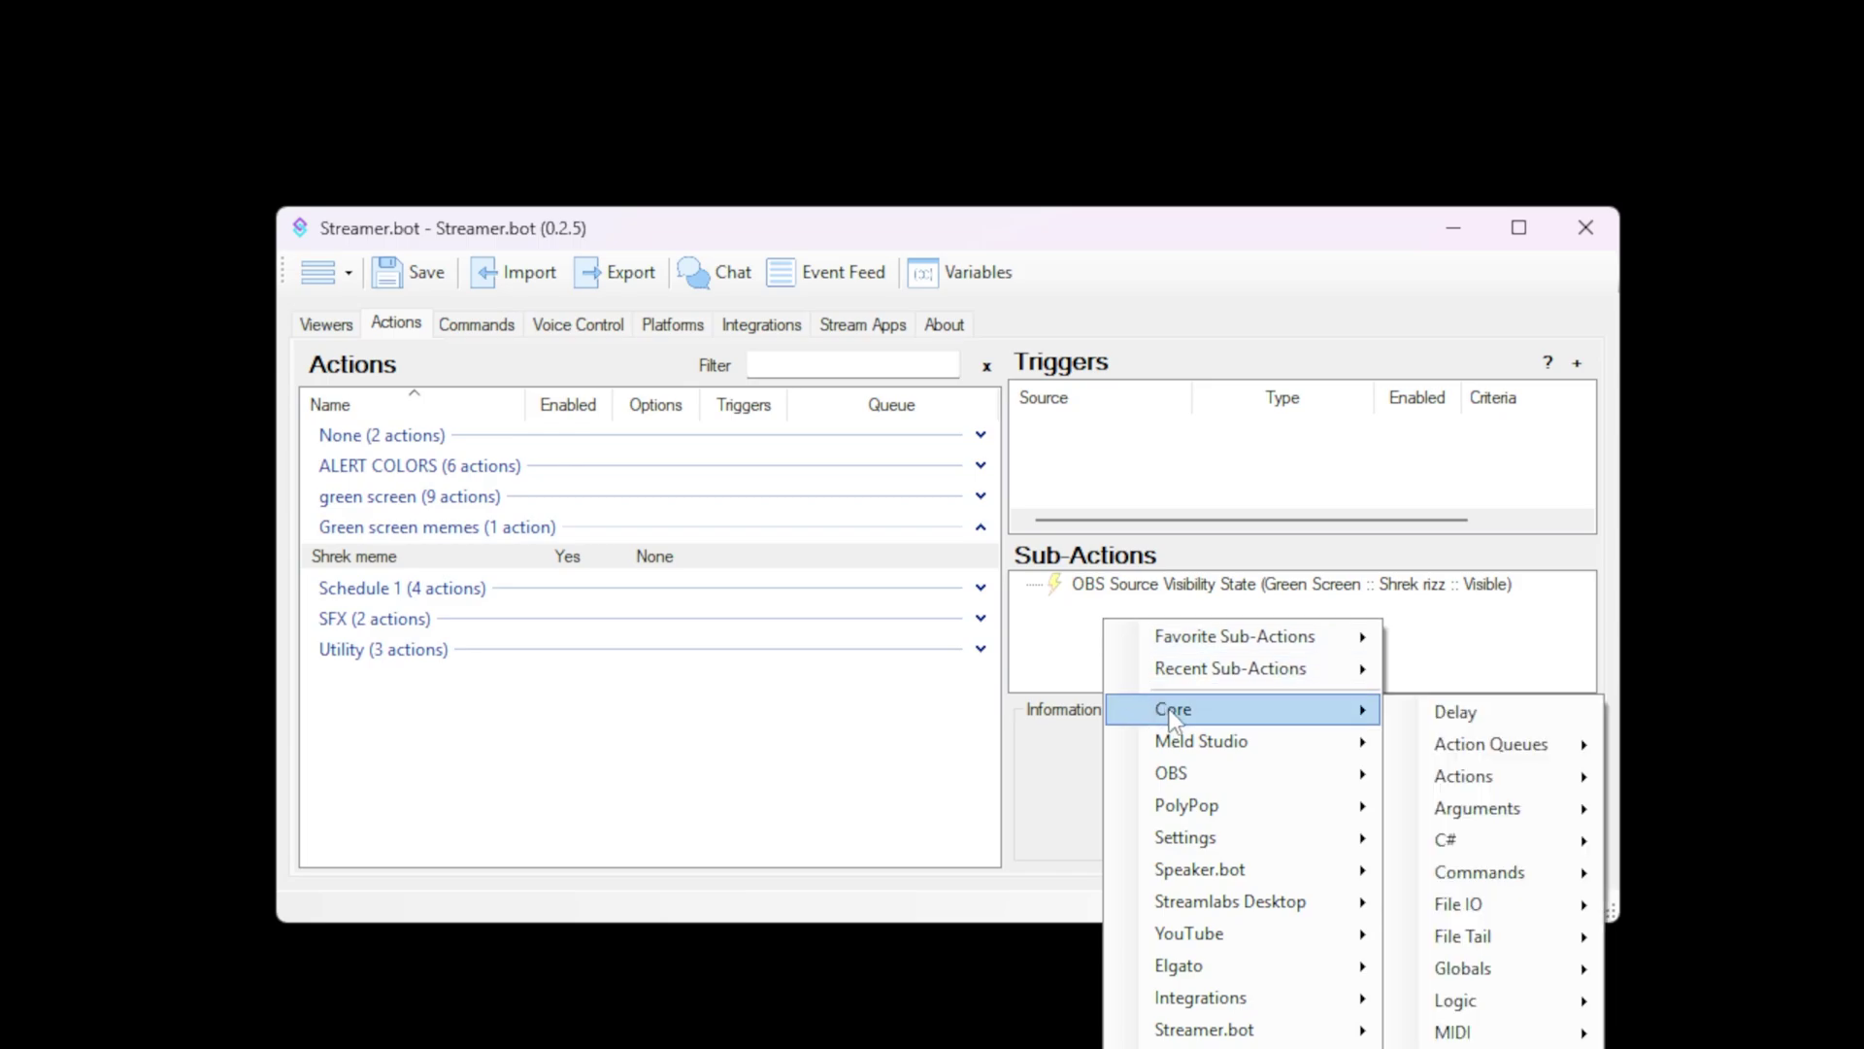
pyautogui.click(1454, 713)
pyautogui.write('8000')
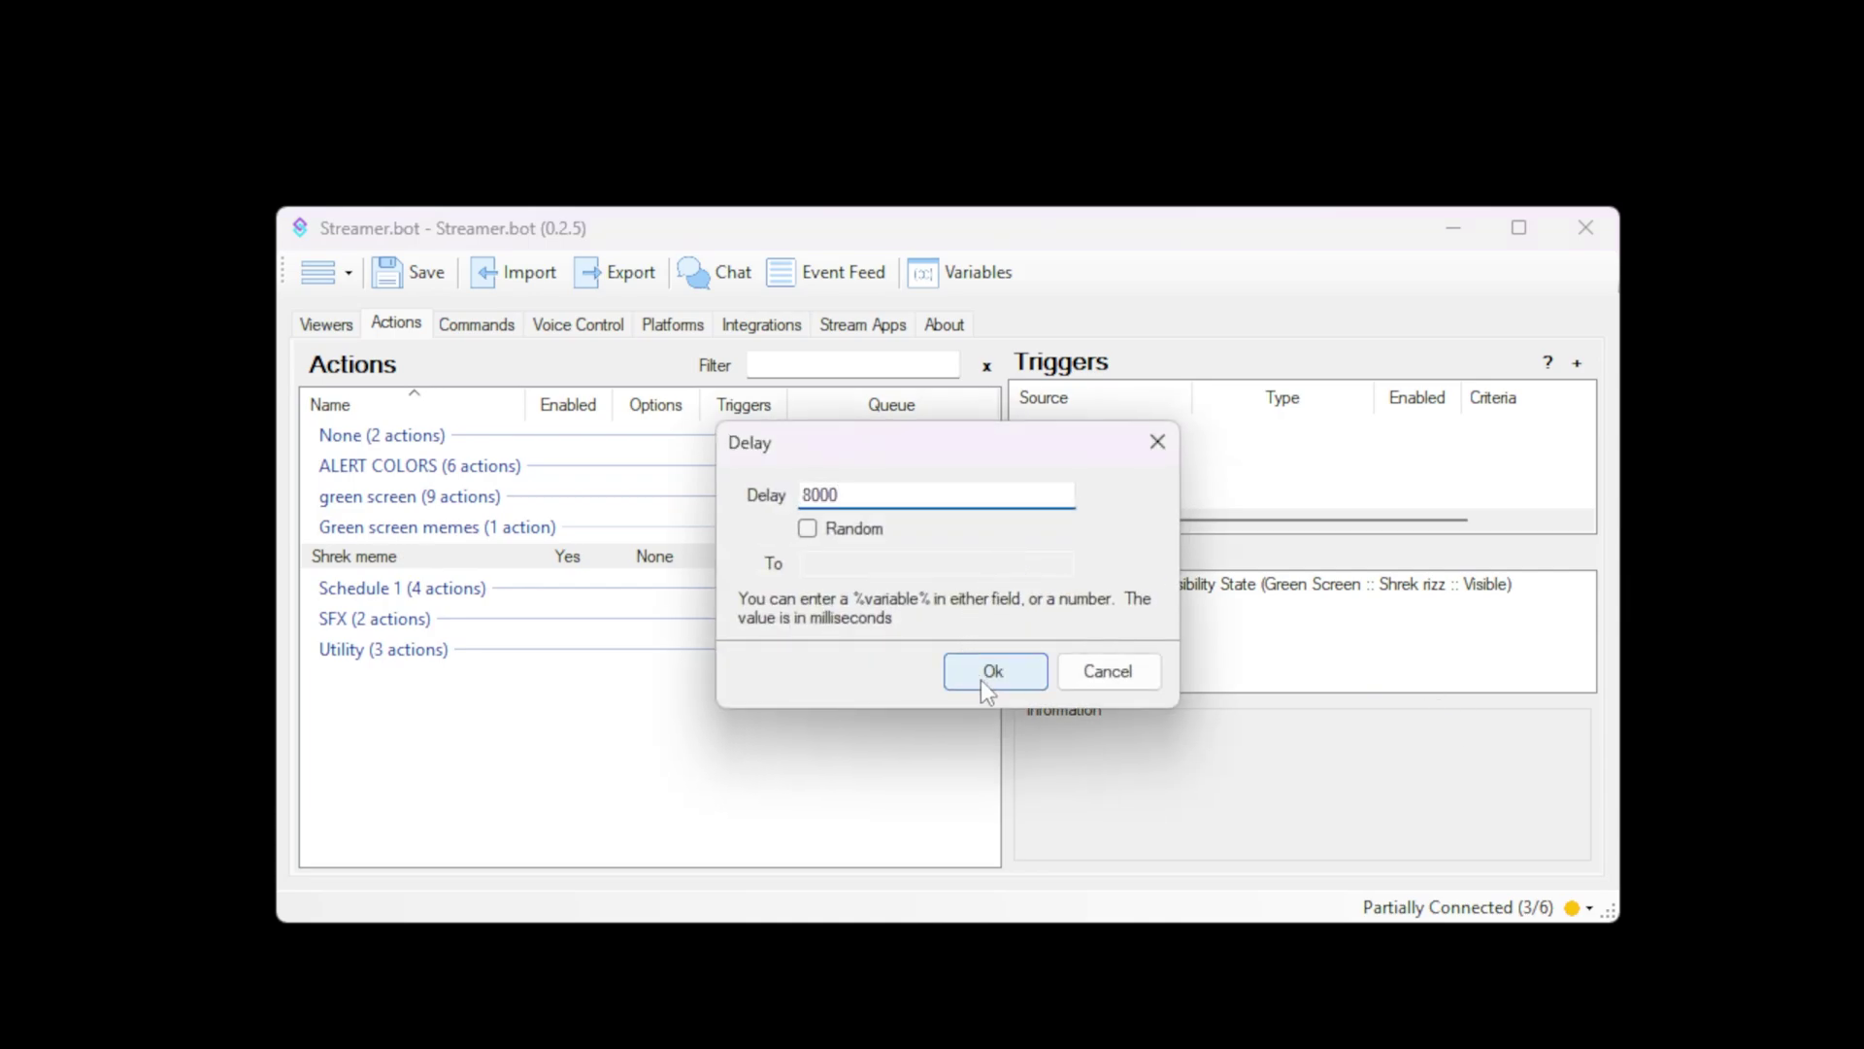
pyautogui.click(987, 690)
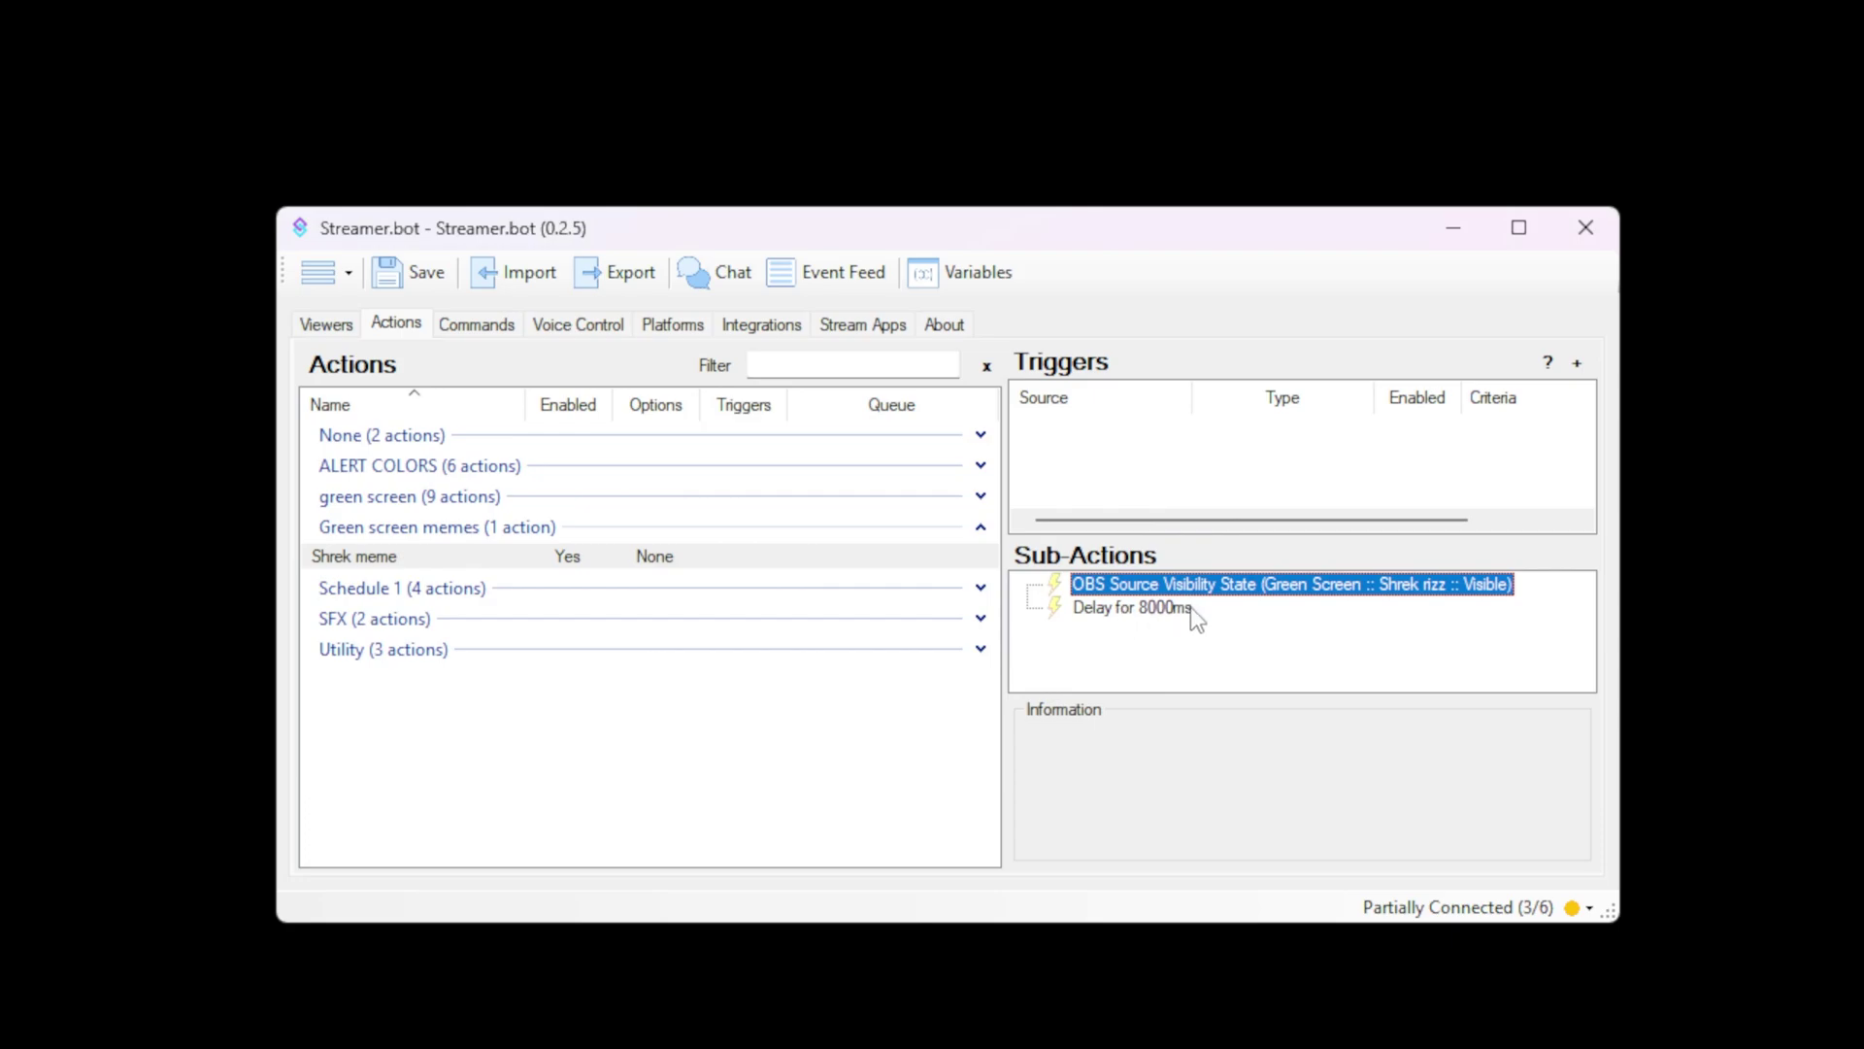
# - Duplicate the visibility sub-action and set the copy's state to Hidden
pyautogui.rightClick(1148, 595)
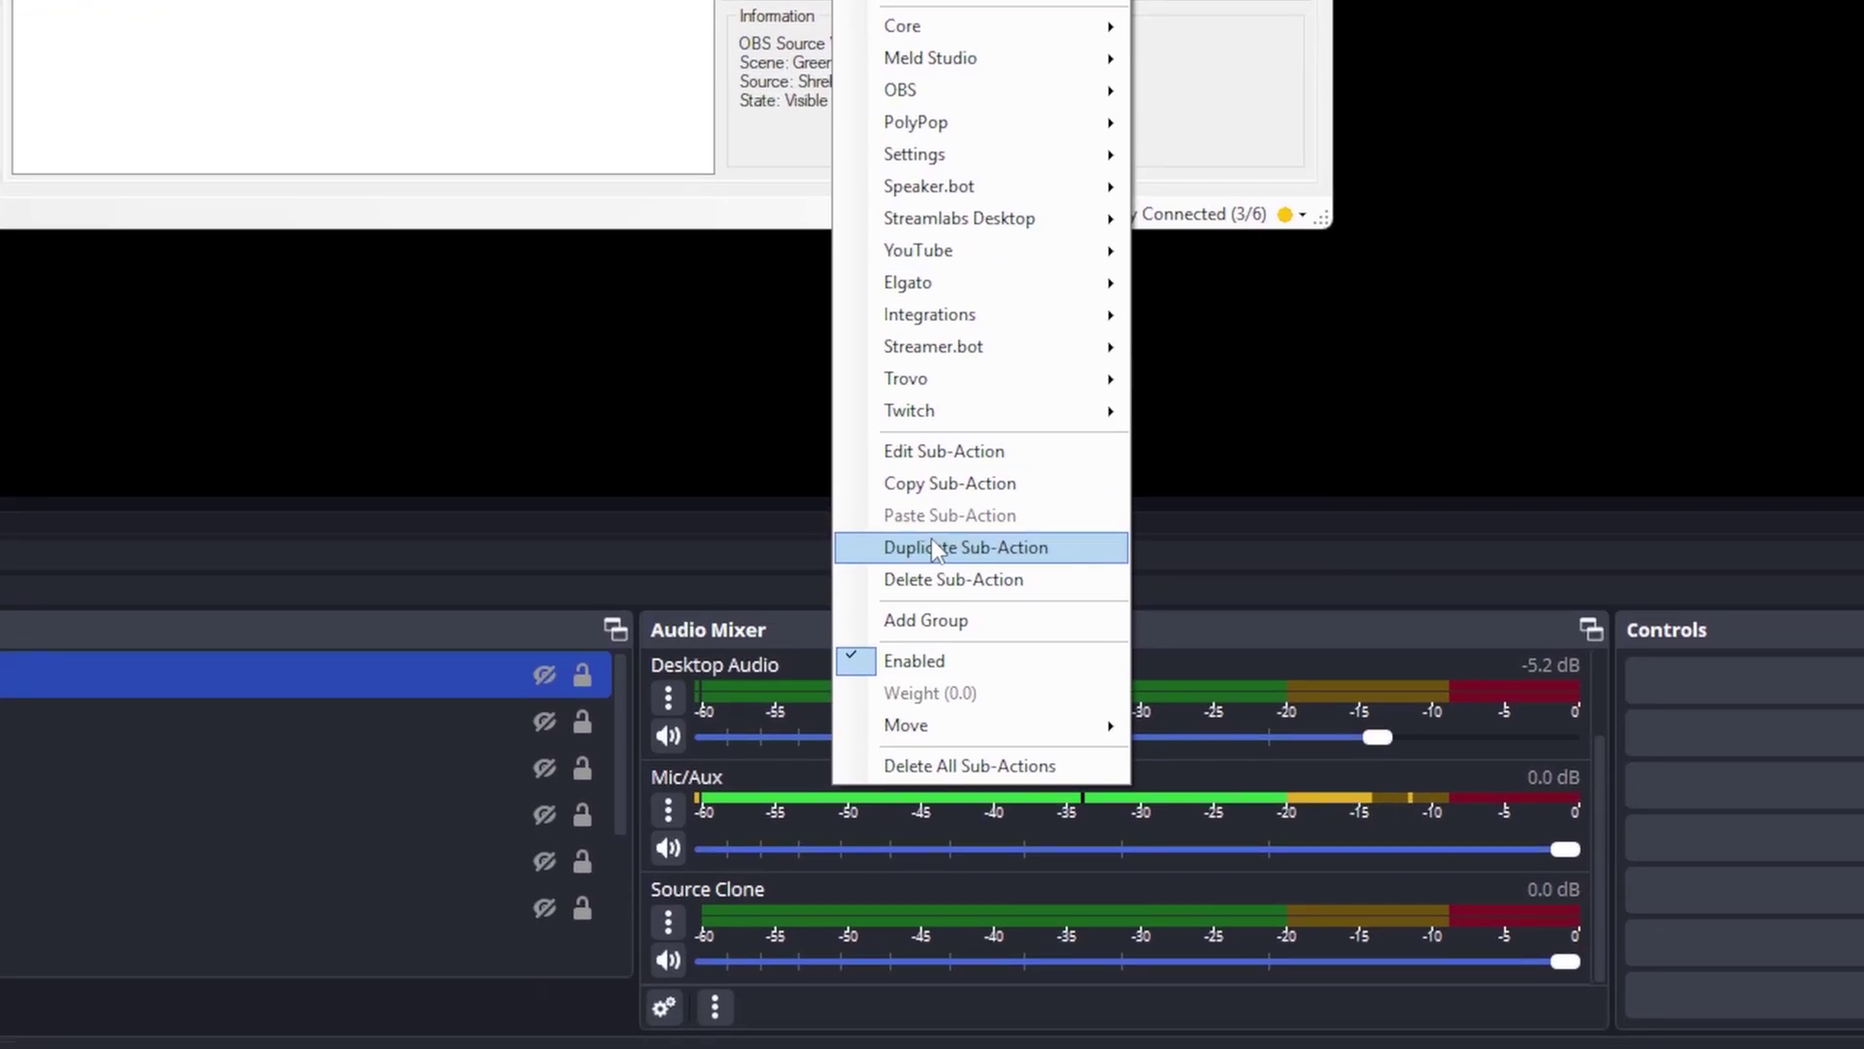
pyautogui.click(927, 560)
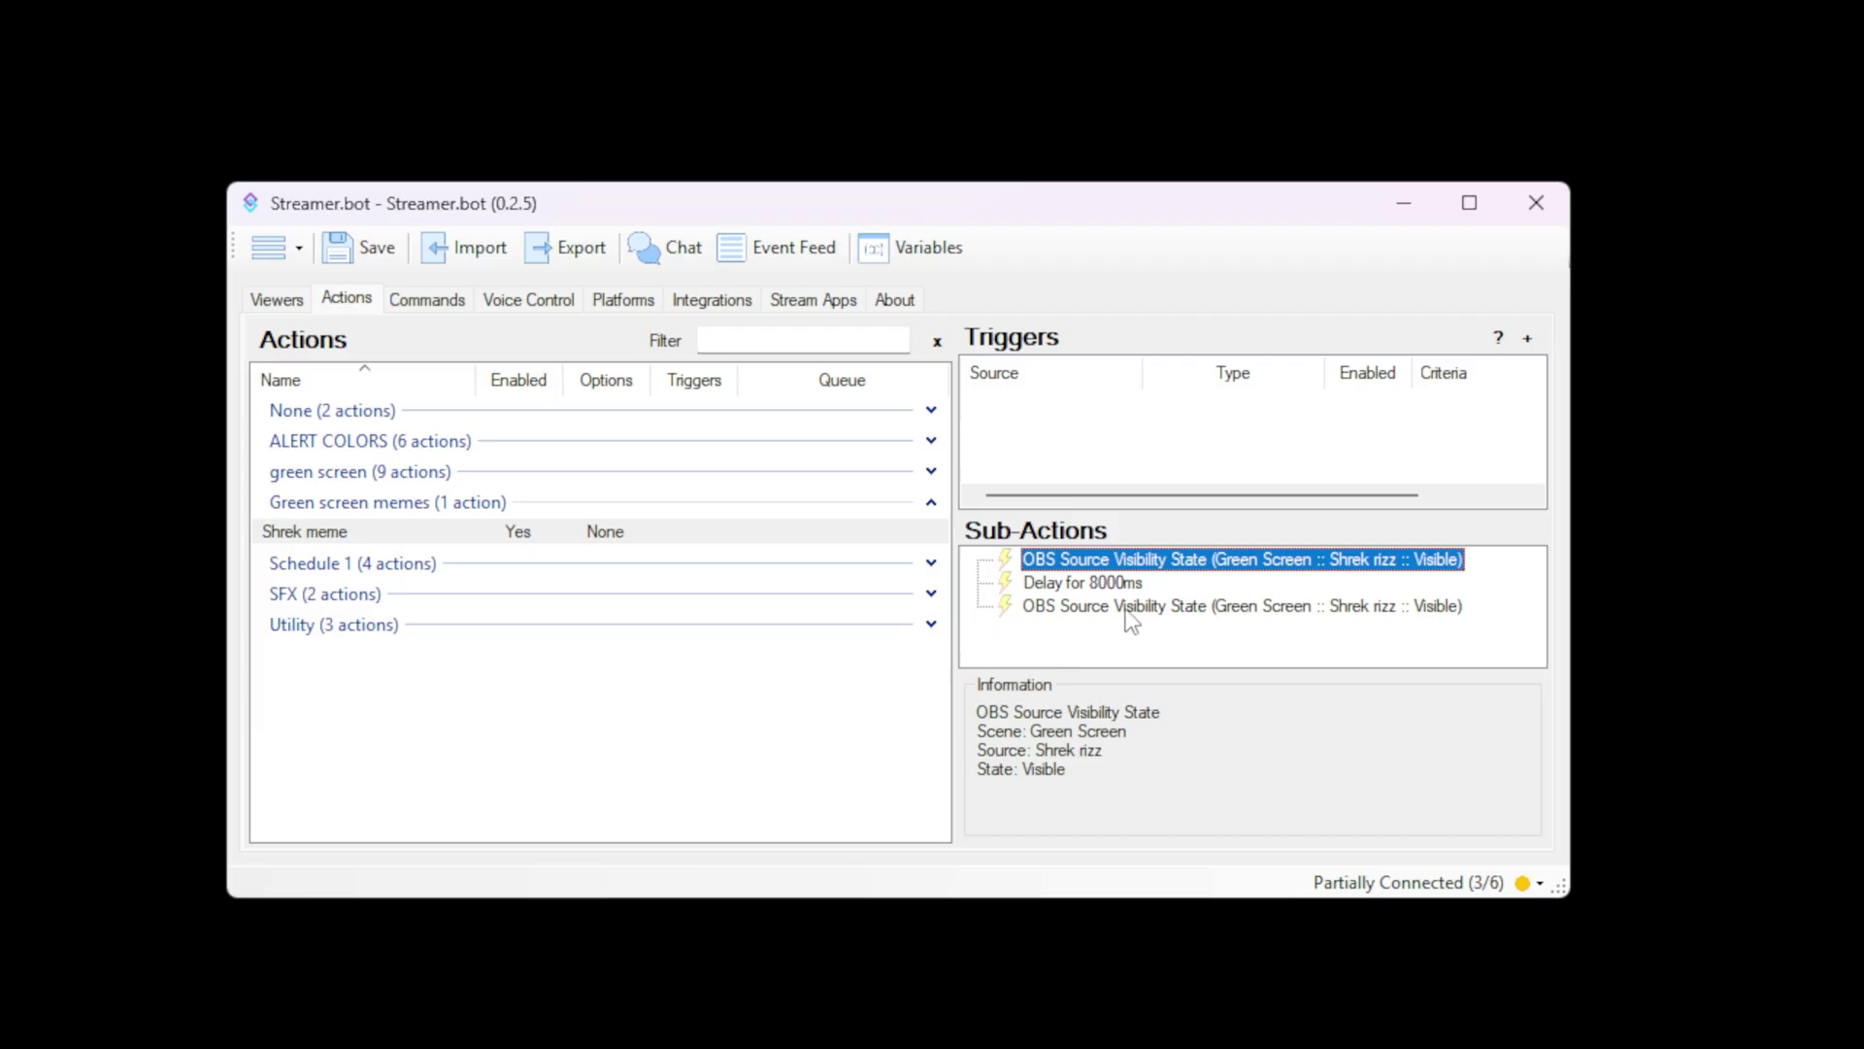
pyautogui.doubleClick(1136, 607)
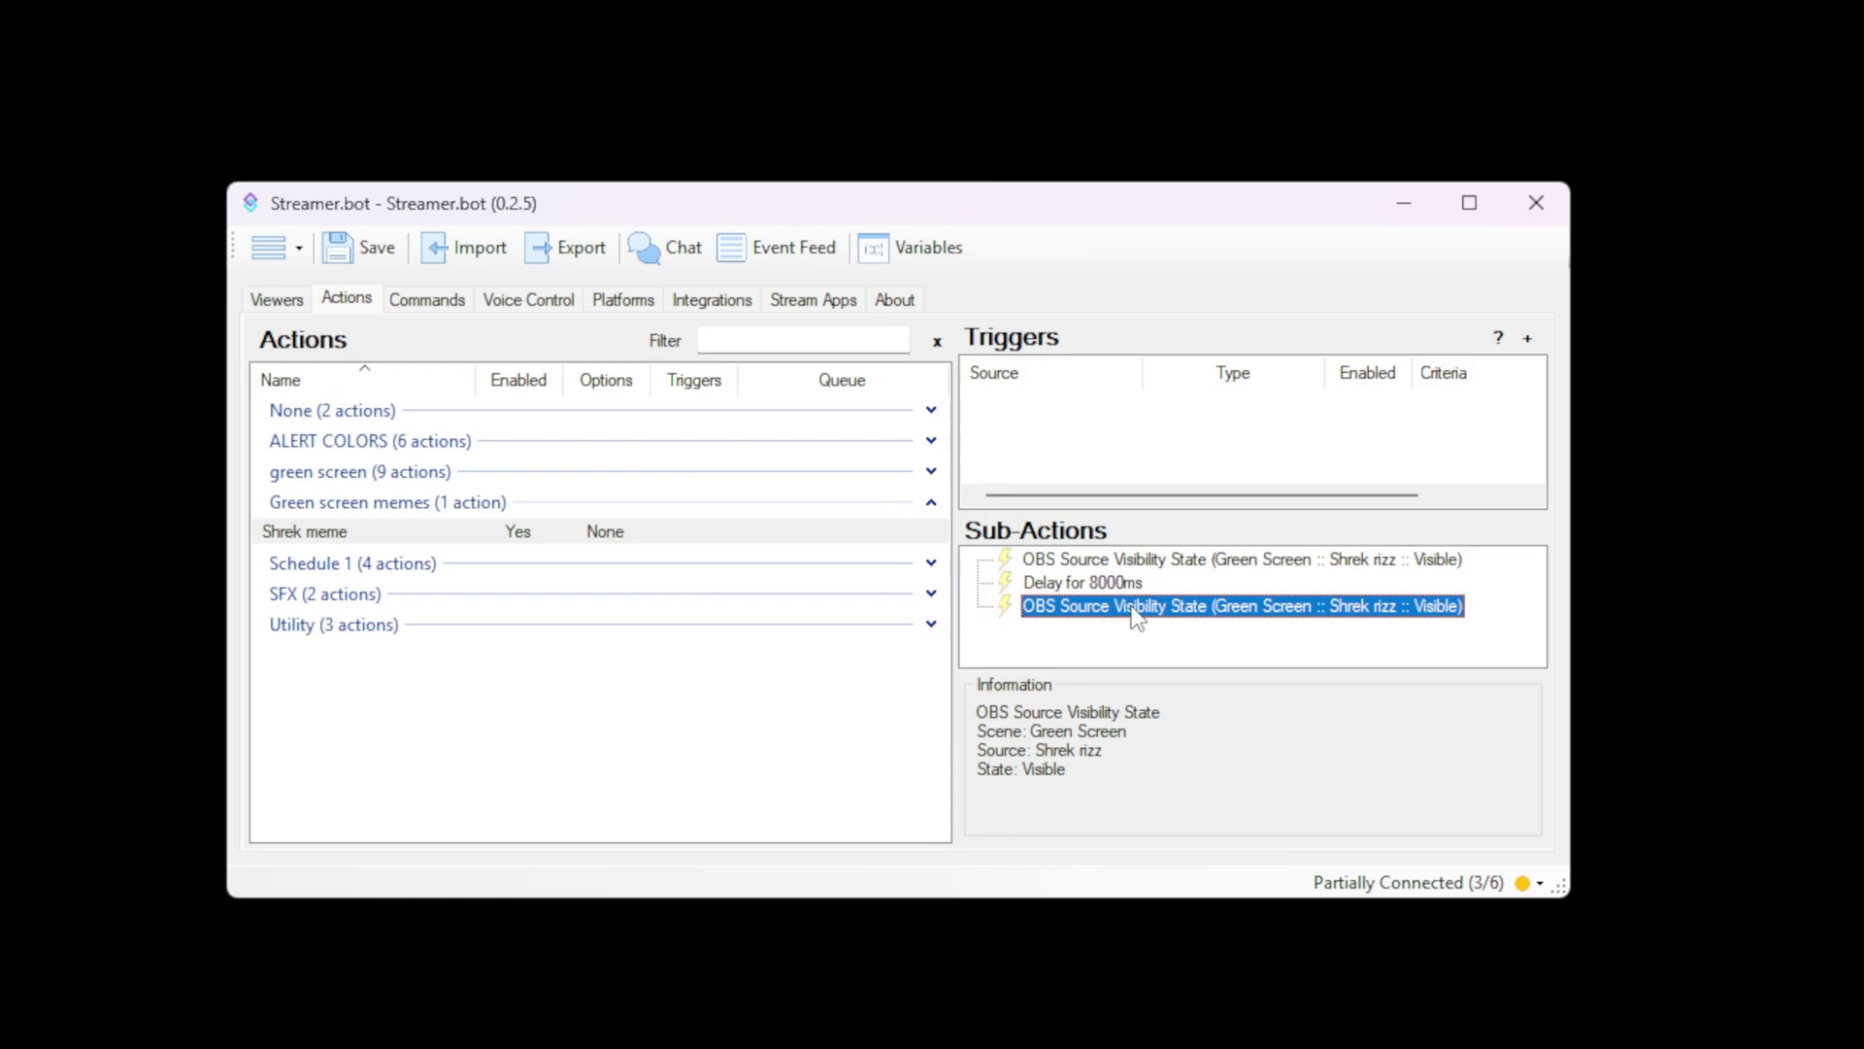
pyautogui.click(962, 587)
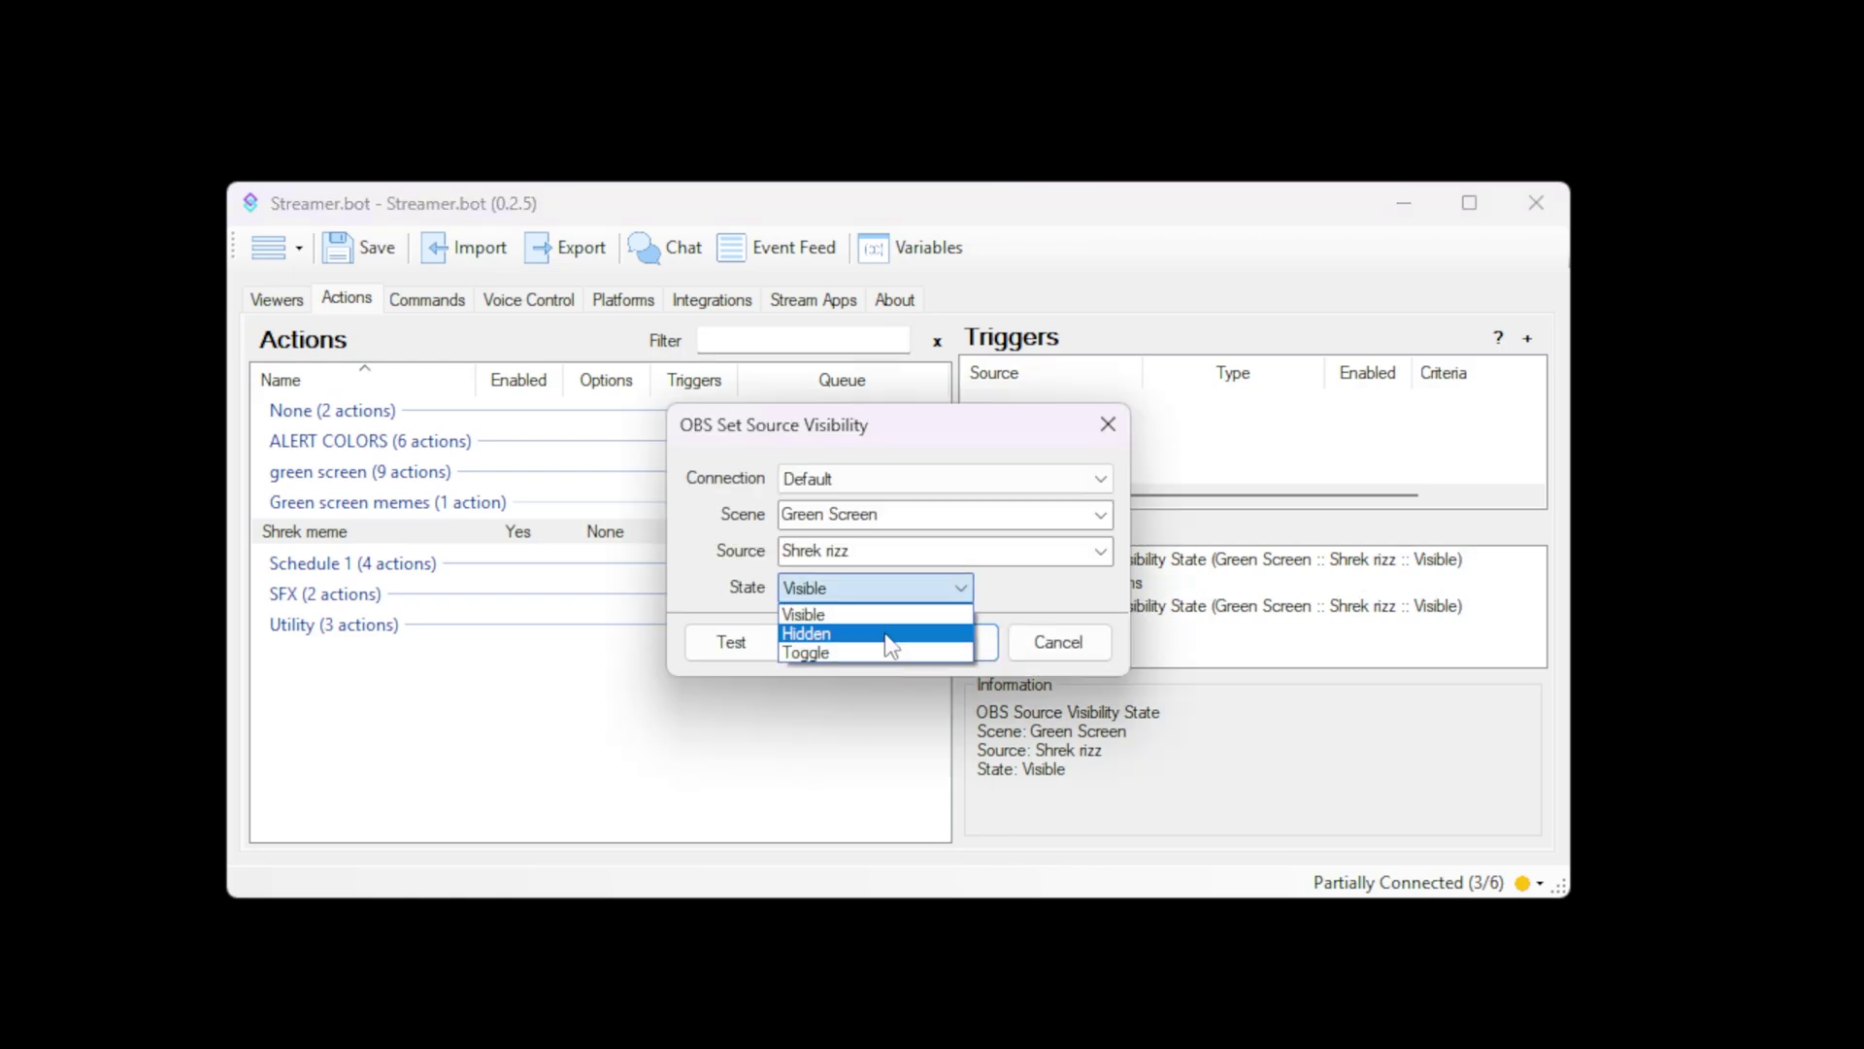
pyautogui.click(887, 635)
pyautogui.click(937, 641)
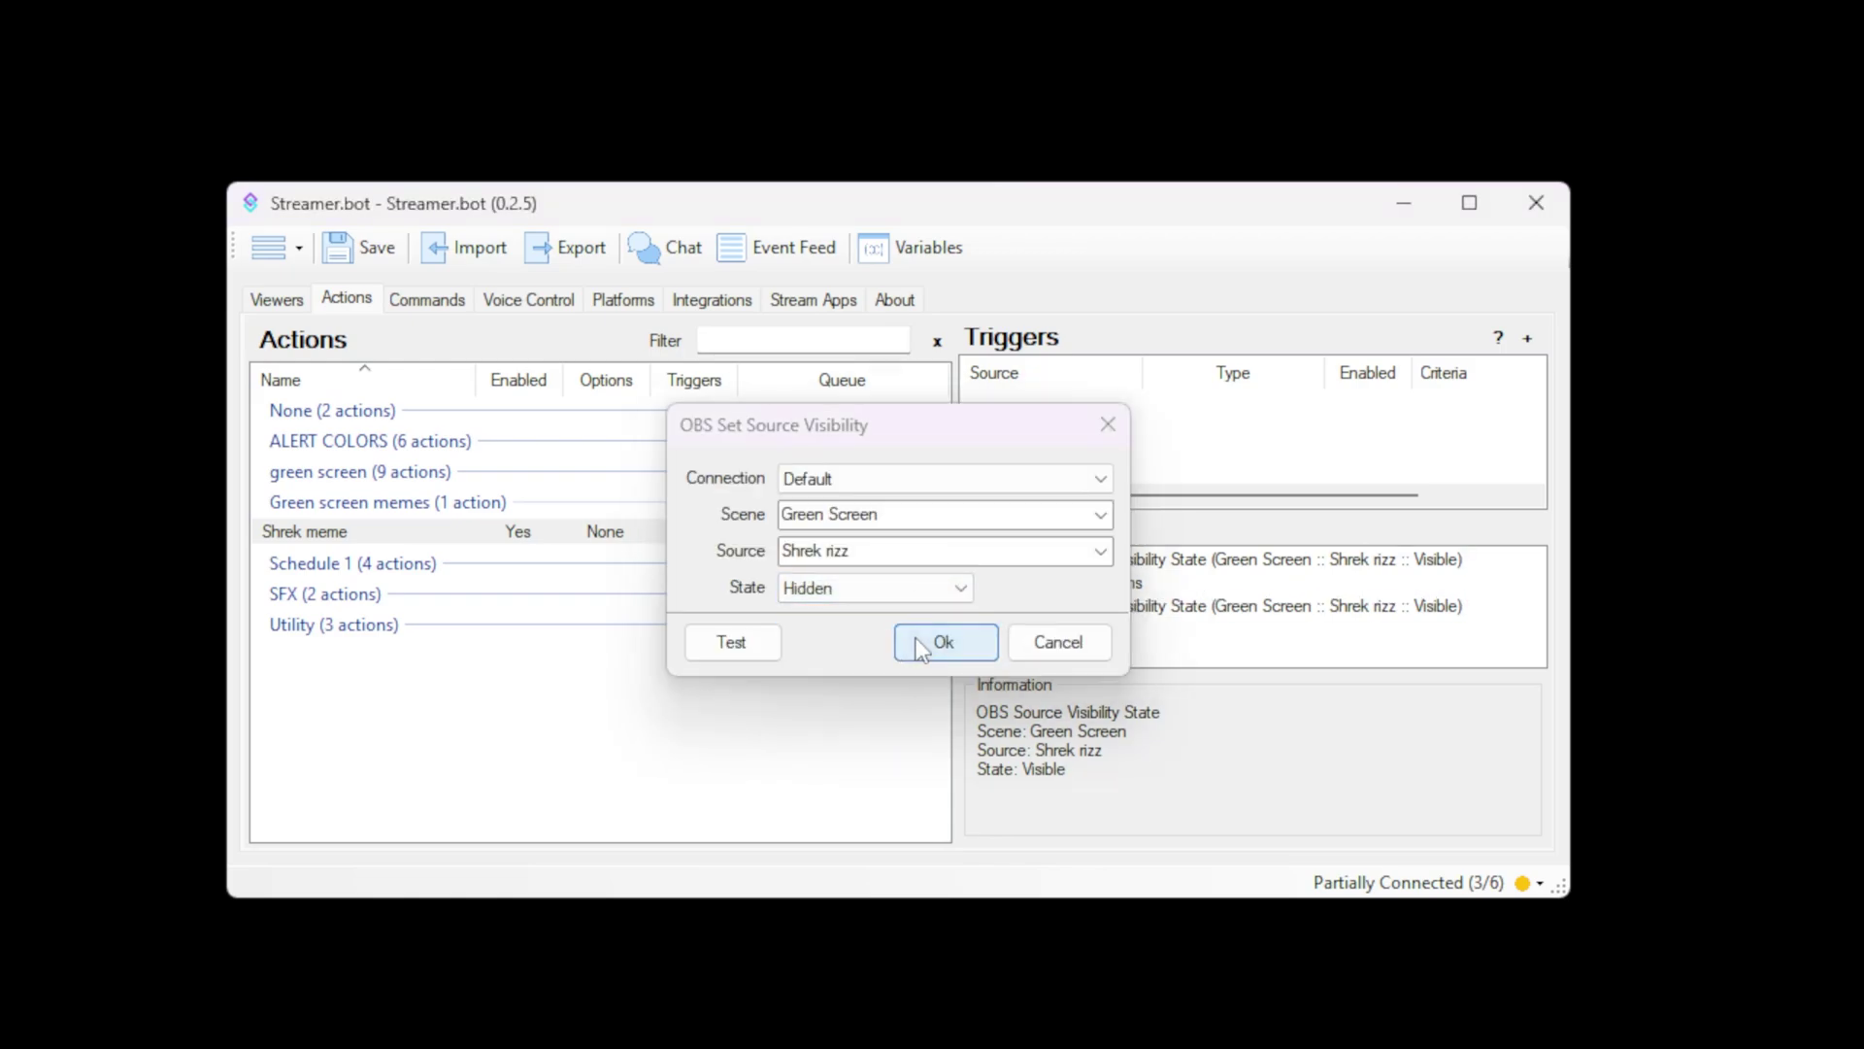
# - Review the three sub-actions: show Shrek rizz, 8000 ms delay, hide Shrek rizz
pyautogui.click(1060, 564)
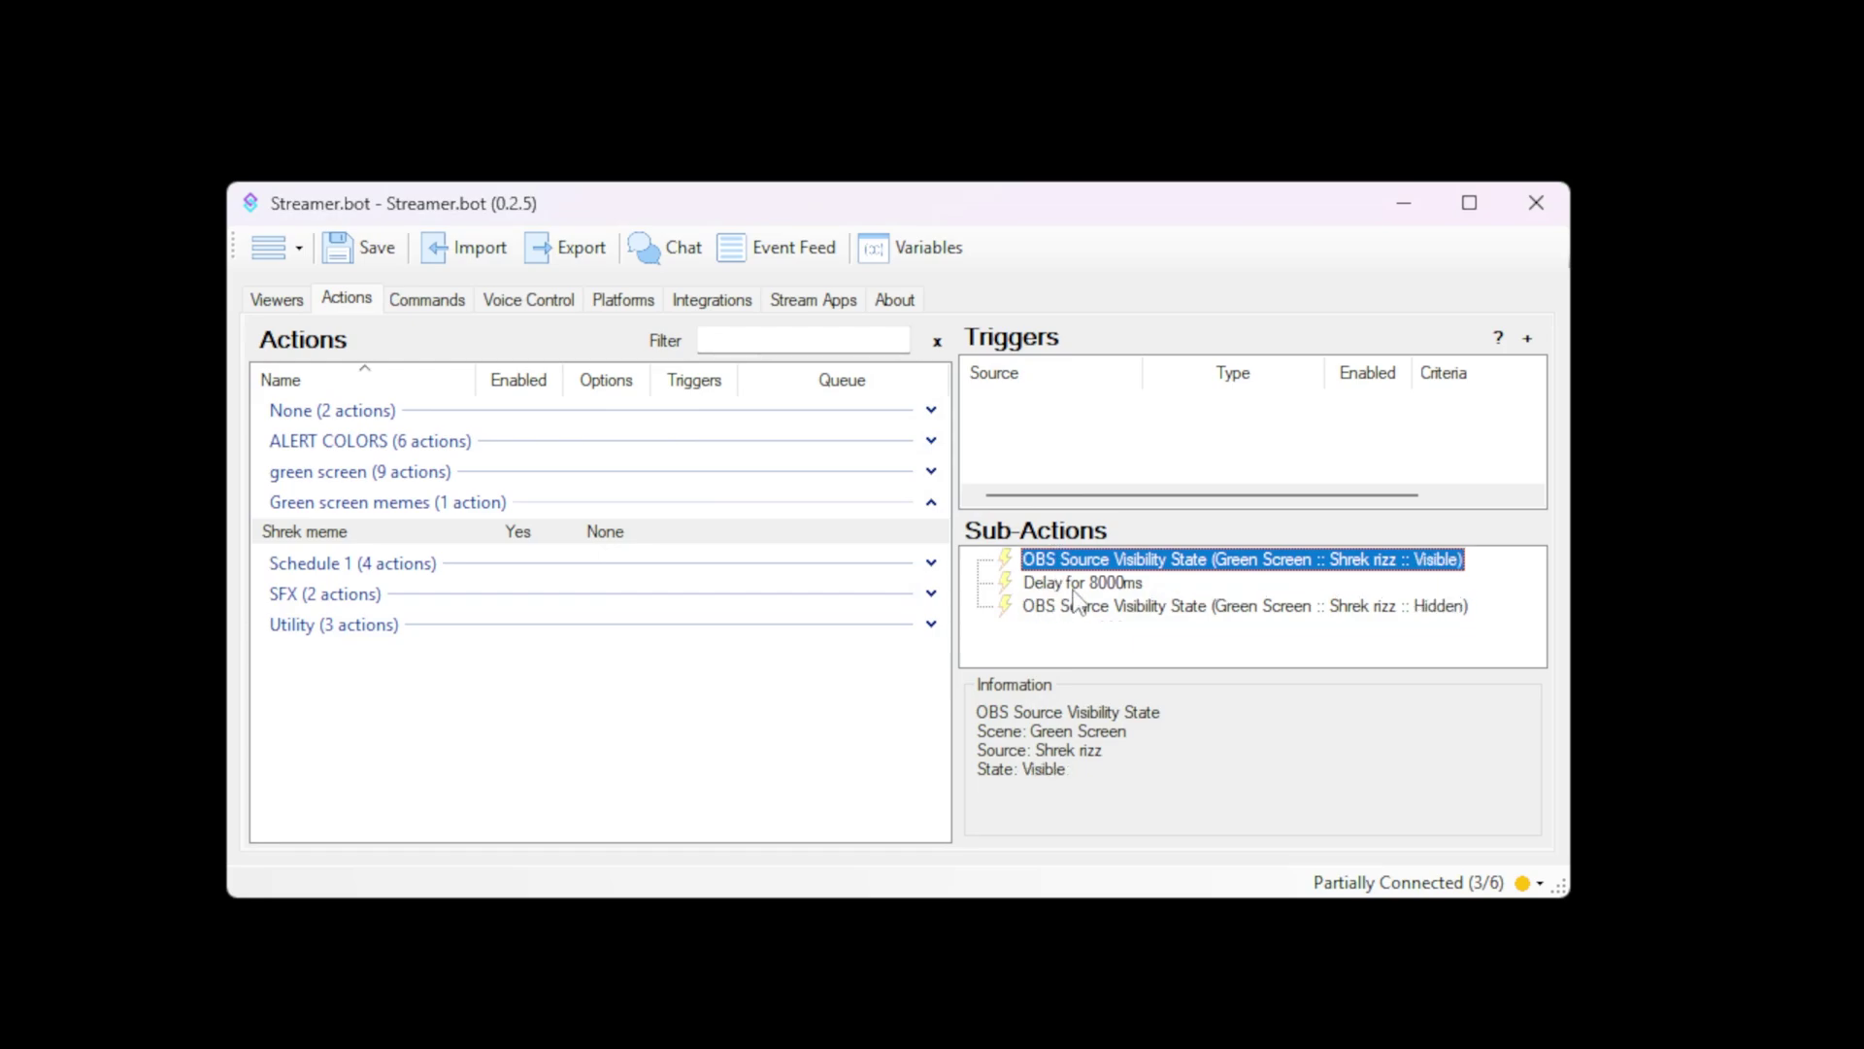
pyautogui.click(1095, 583)
pyautogui.click(1079, 607)
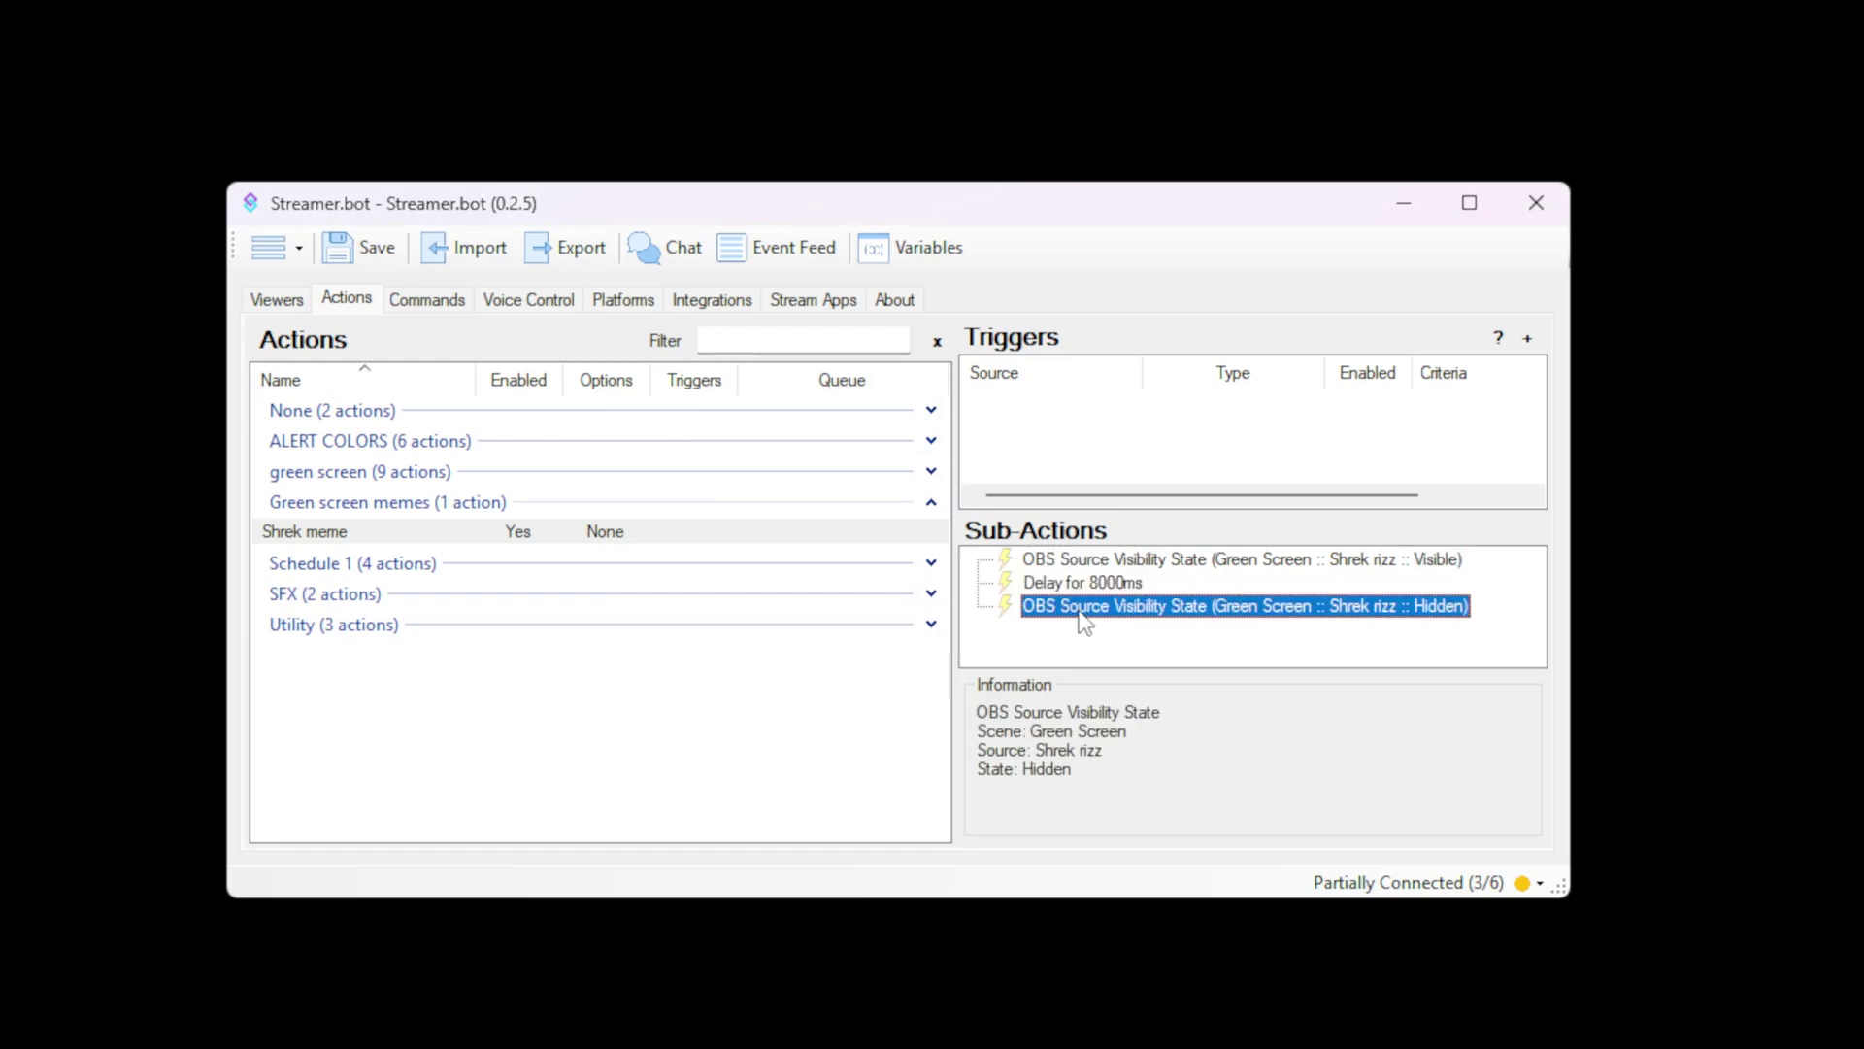
# - Open the Triggers list's context menu to reach Core > Commands > Command Triggered
pyautogui.rightClick(1023, 395)
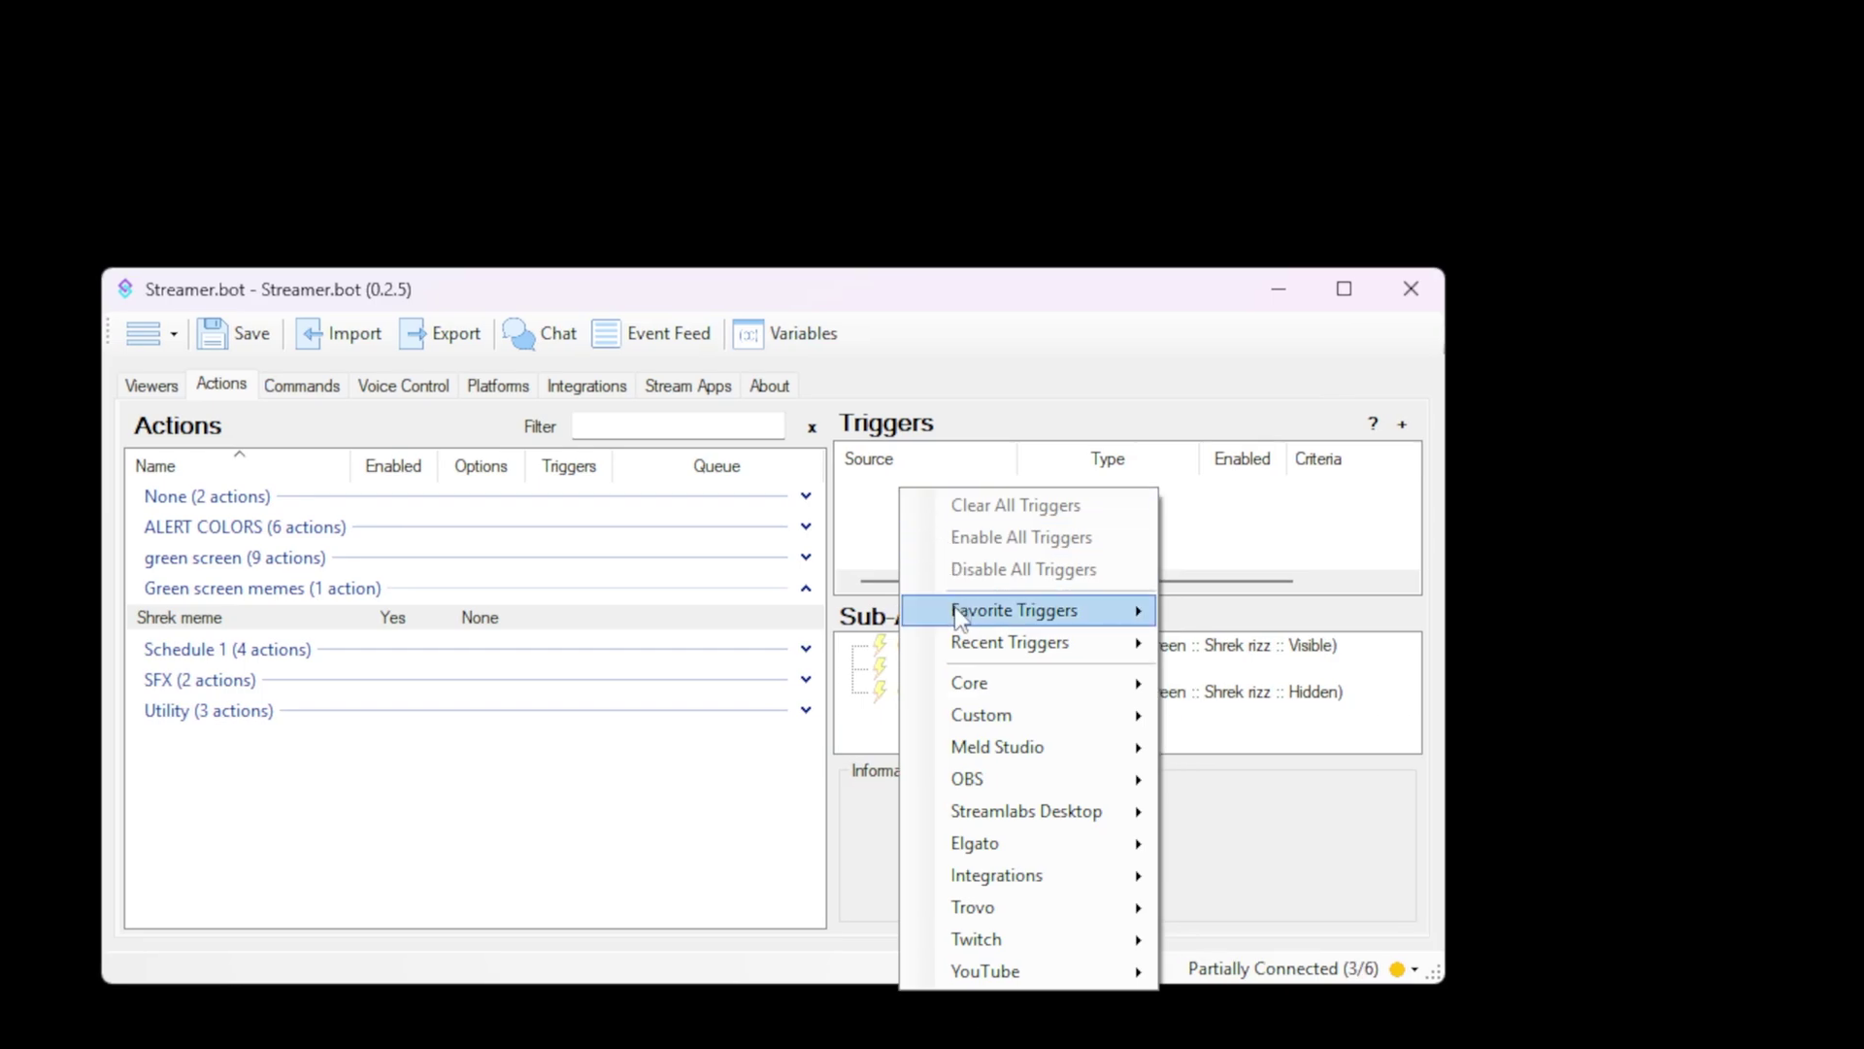
pyautogui.moveTo(1027, 684)
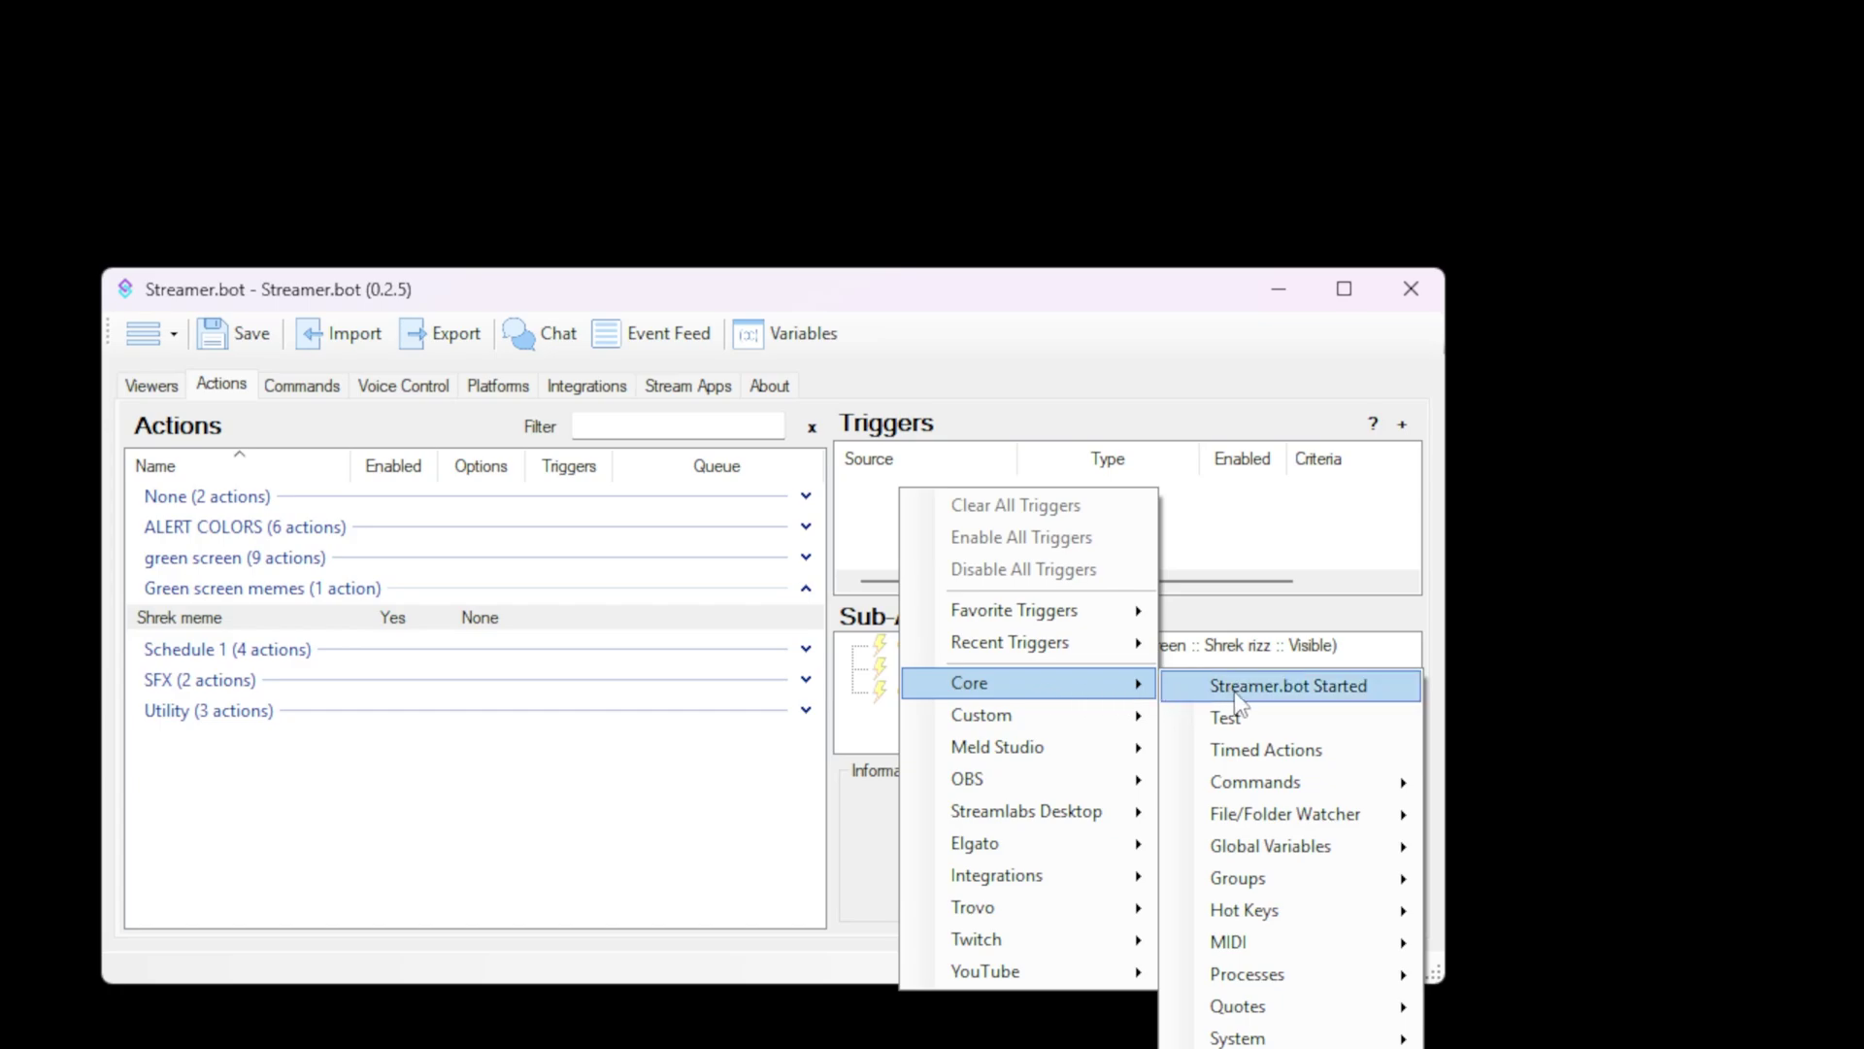
pyautogui.moveTo(1256, 783)
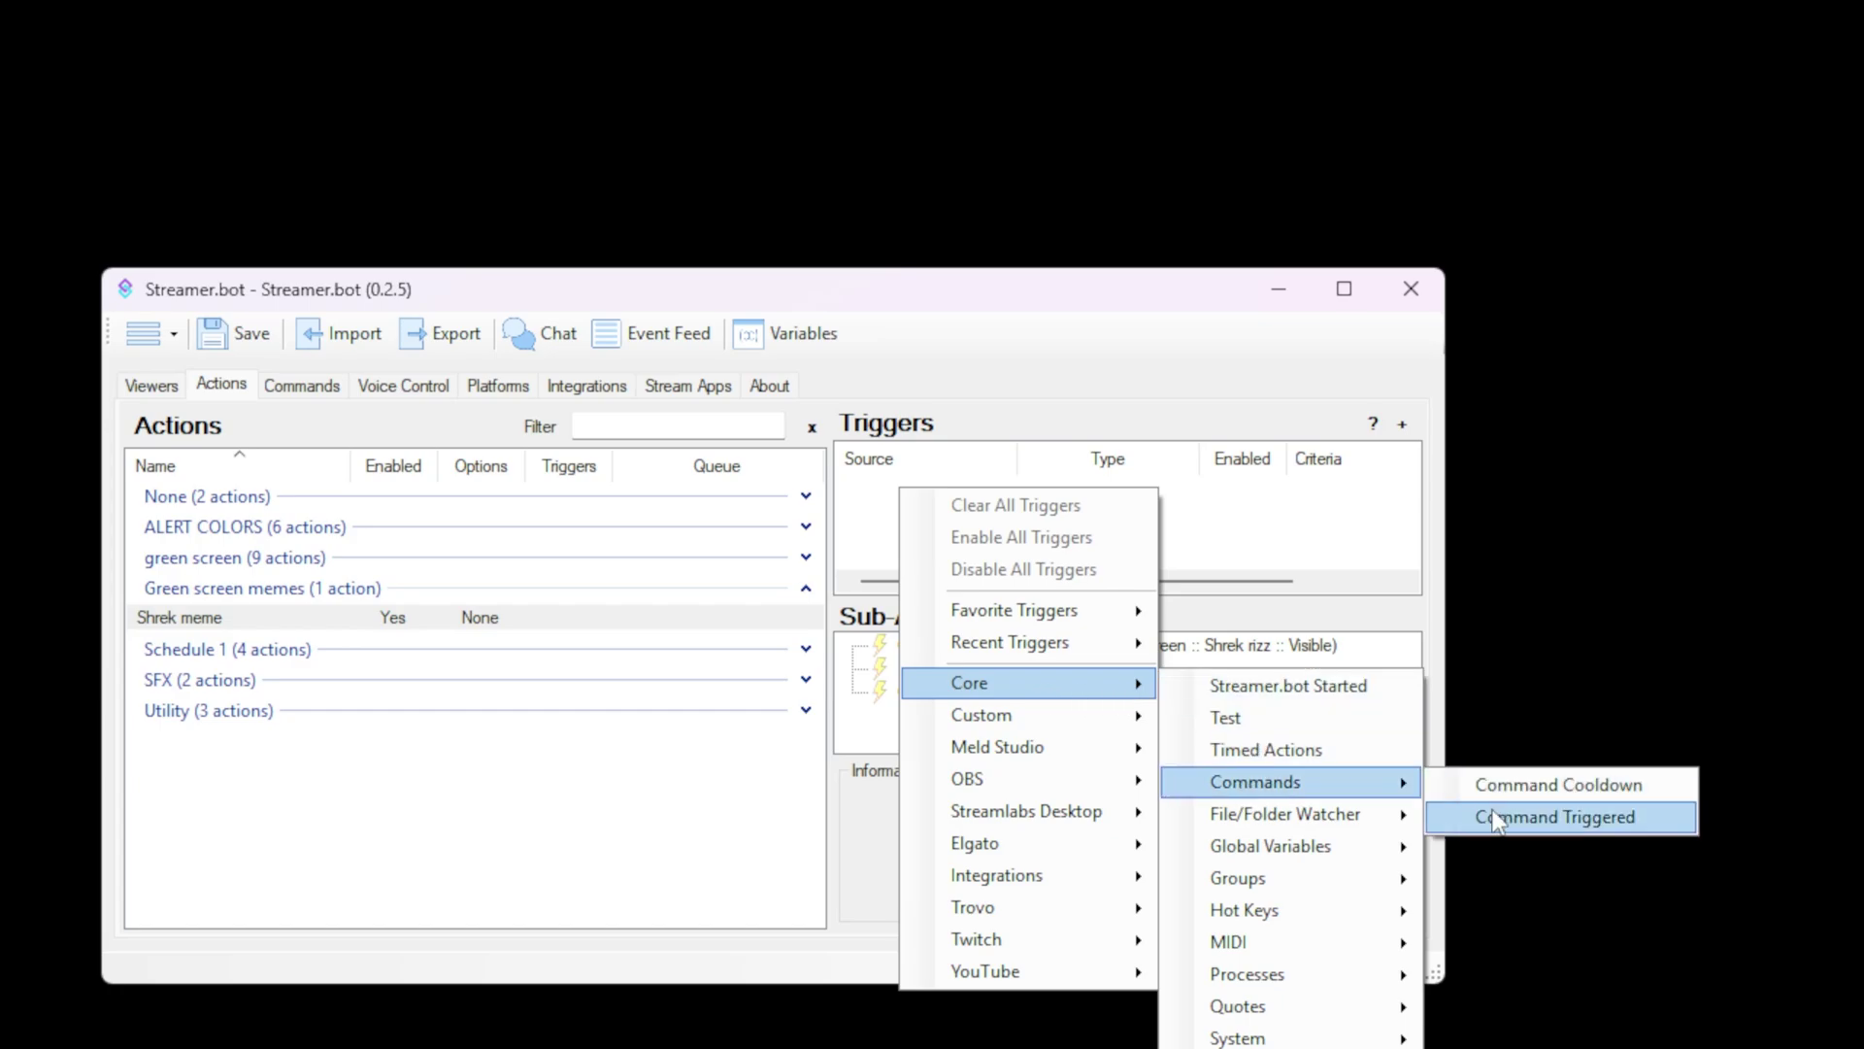
# - Add a Command Triggered trigger and browse the existing chat commands
pyautogui.click(1492, 820)
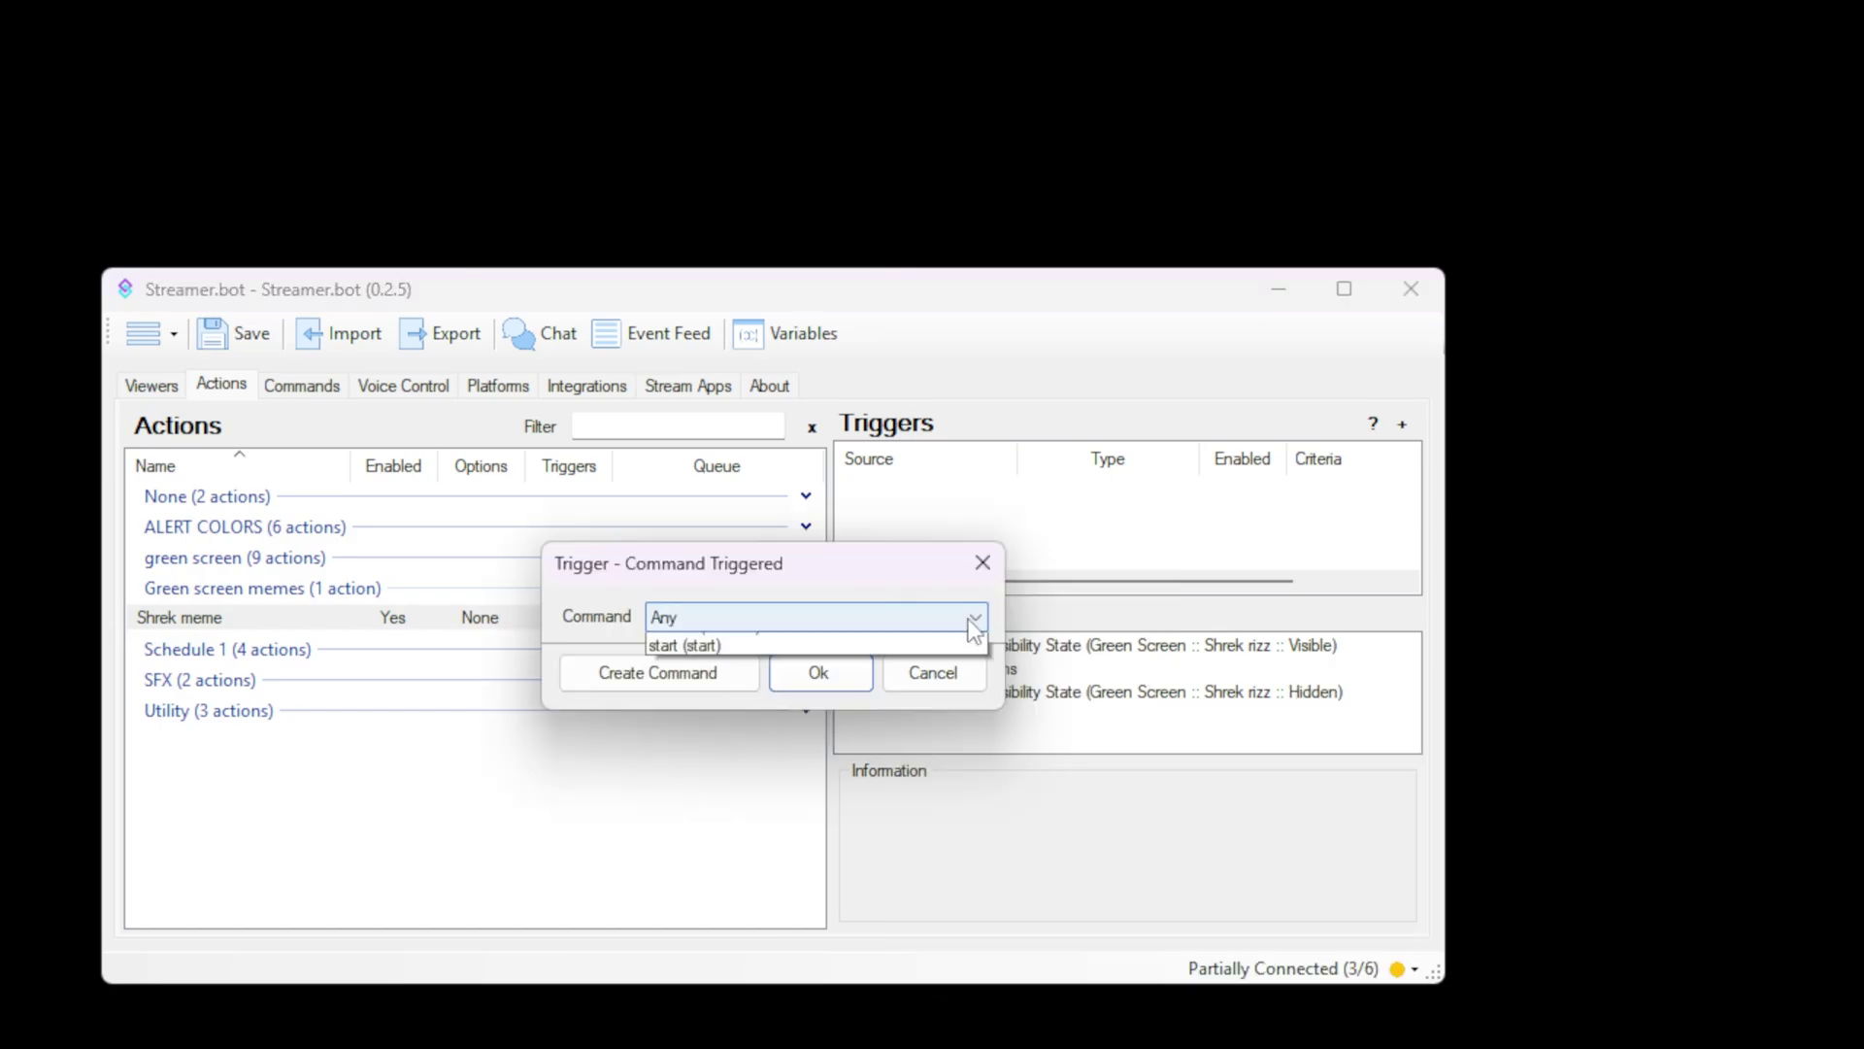
pyautogui.click(969, 619)
pyautogui.click(969, 619)
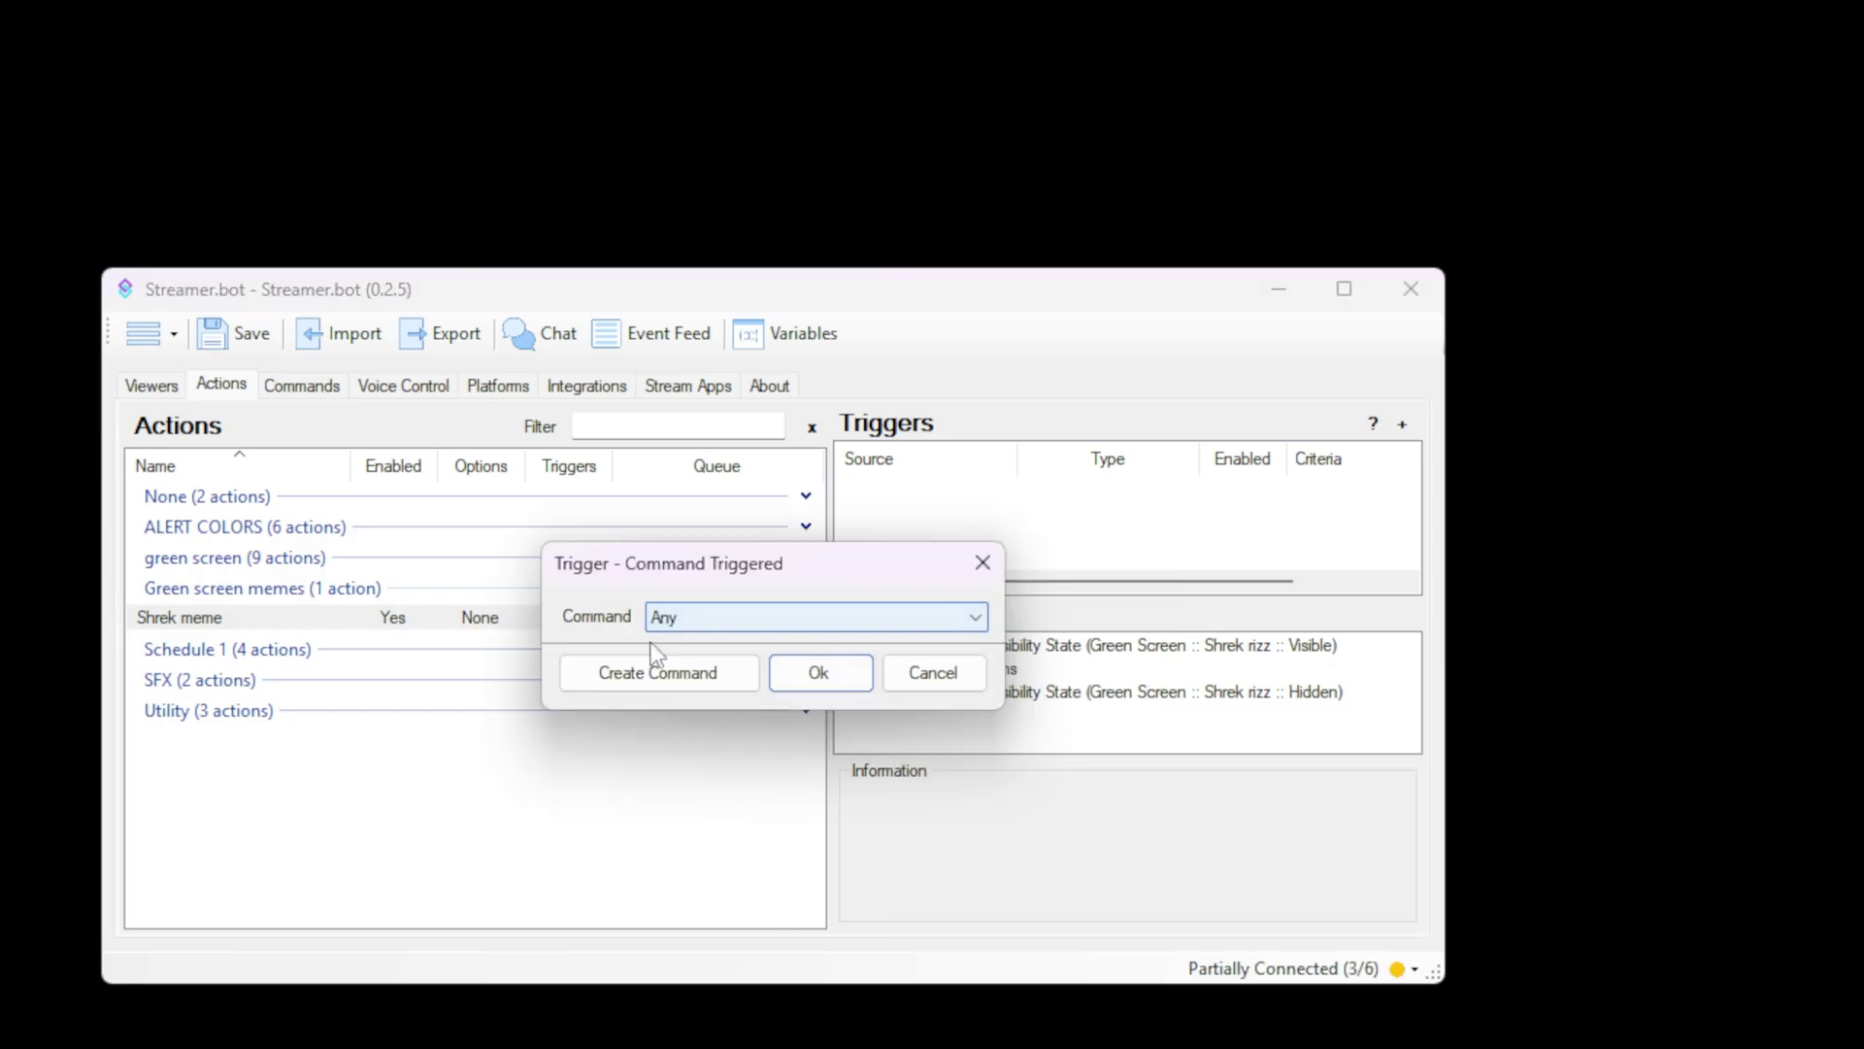
# - Create the 'Shrek rizz meme' command !shrek with YouTube Message ticked, and confirm it as the trigger
pyautogui.click(663, 679)
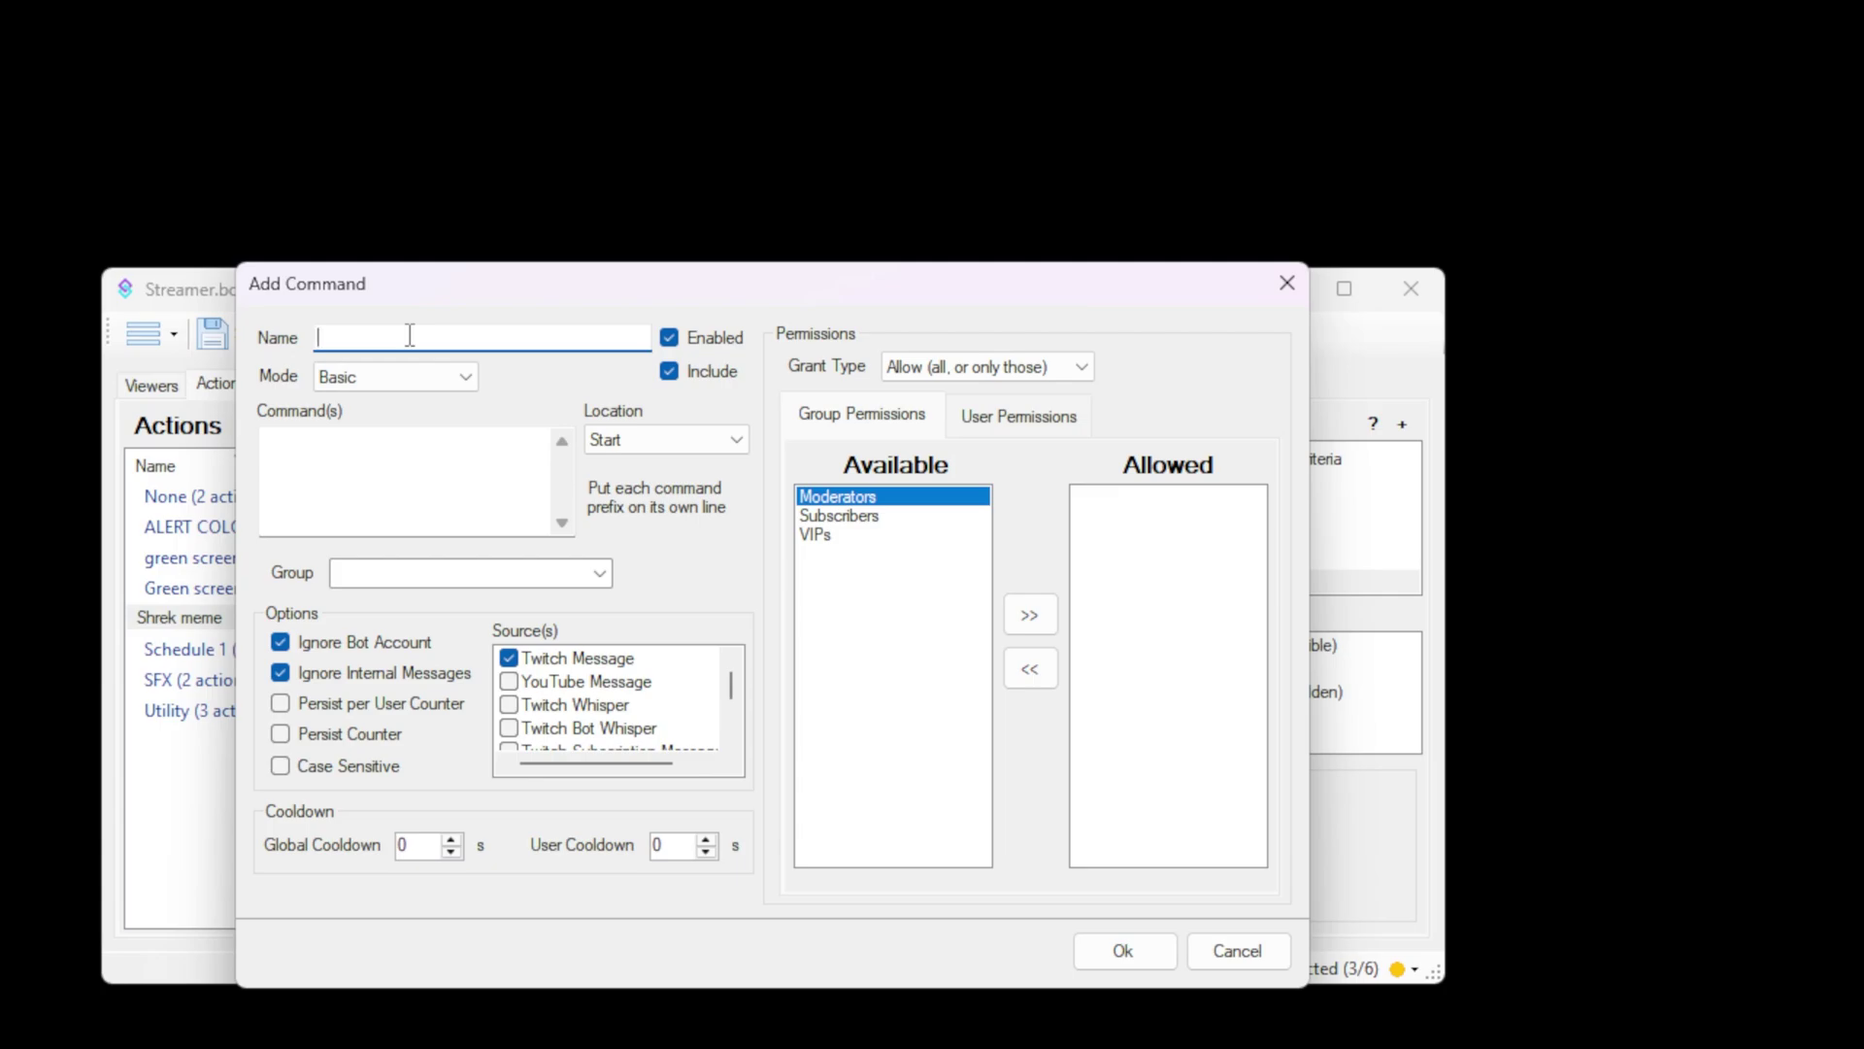
pyautogui.write('Shrek rizz meme')
pyautogui.click(397, 446)
pyautogui.write('!shrek')
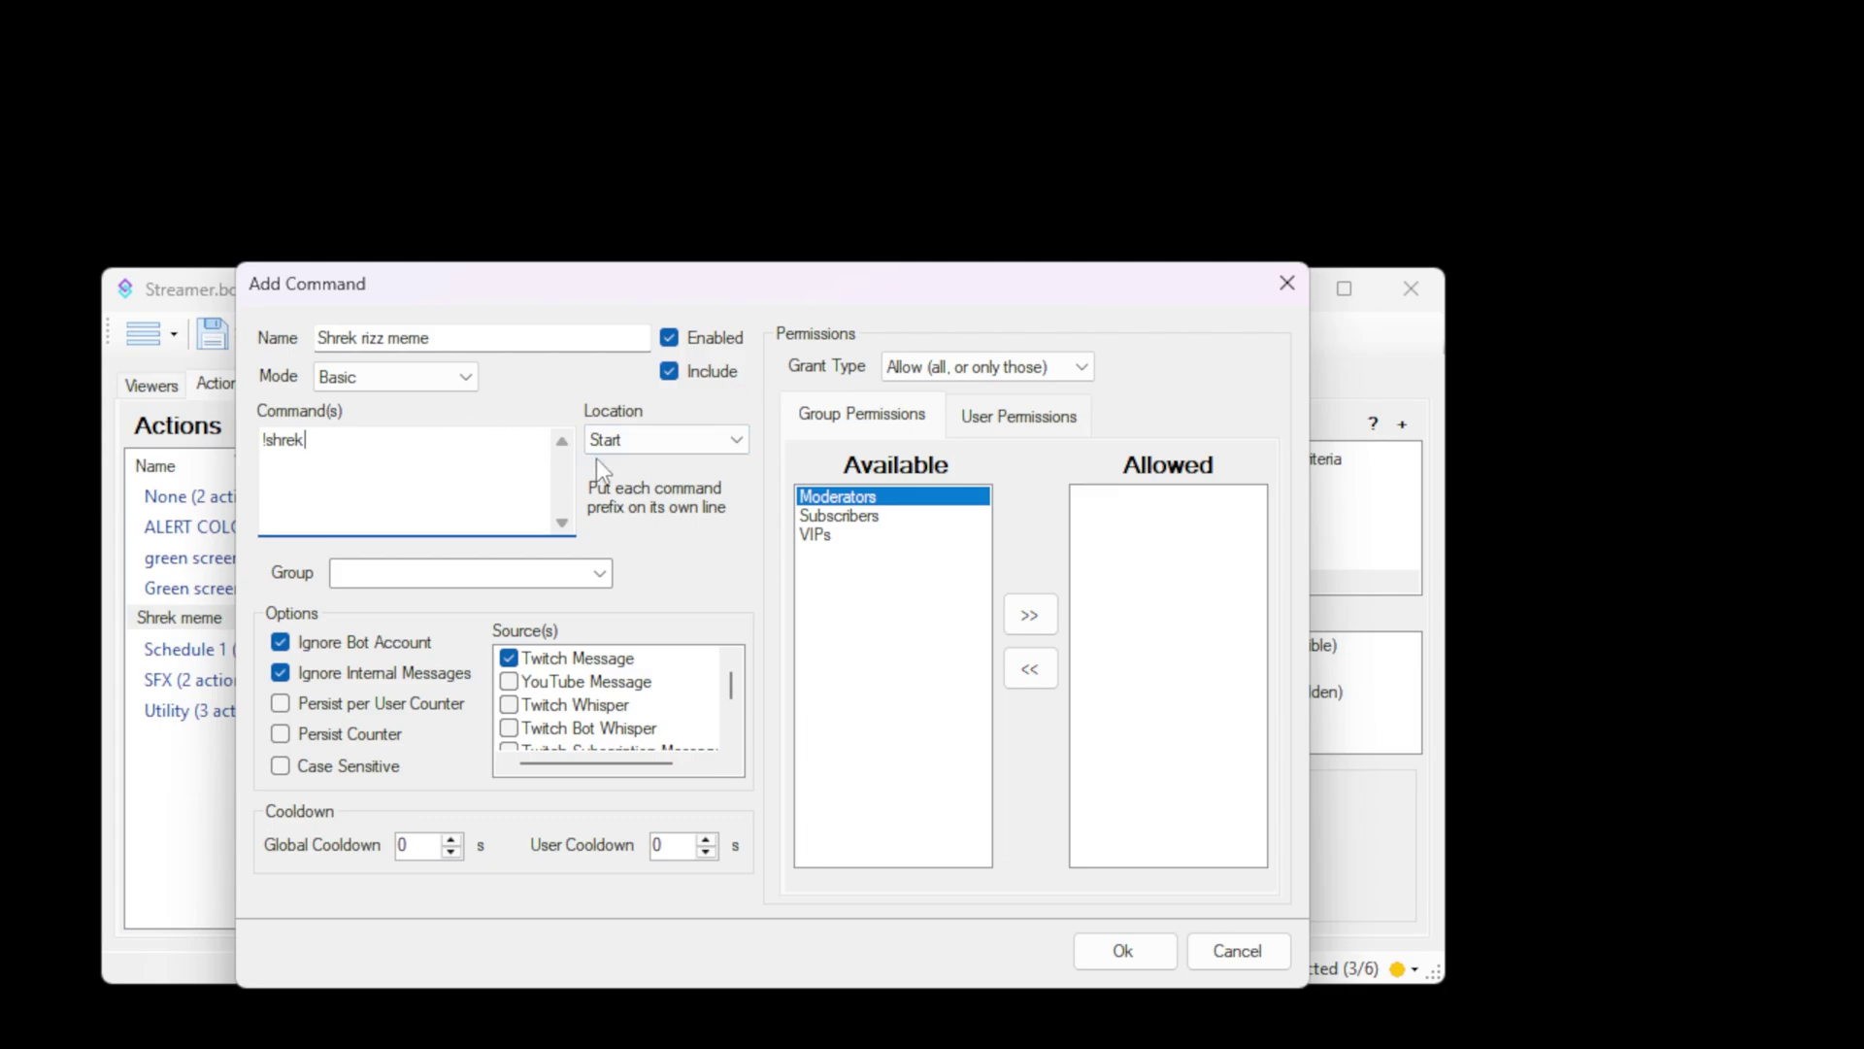
pyautogui.click(511, 687)
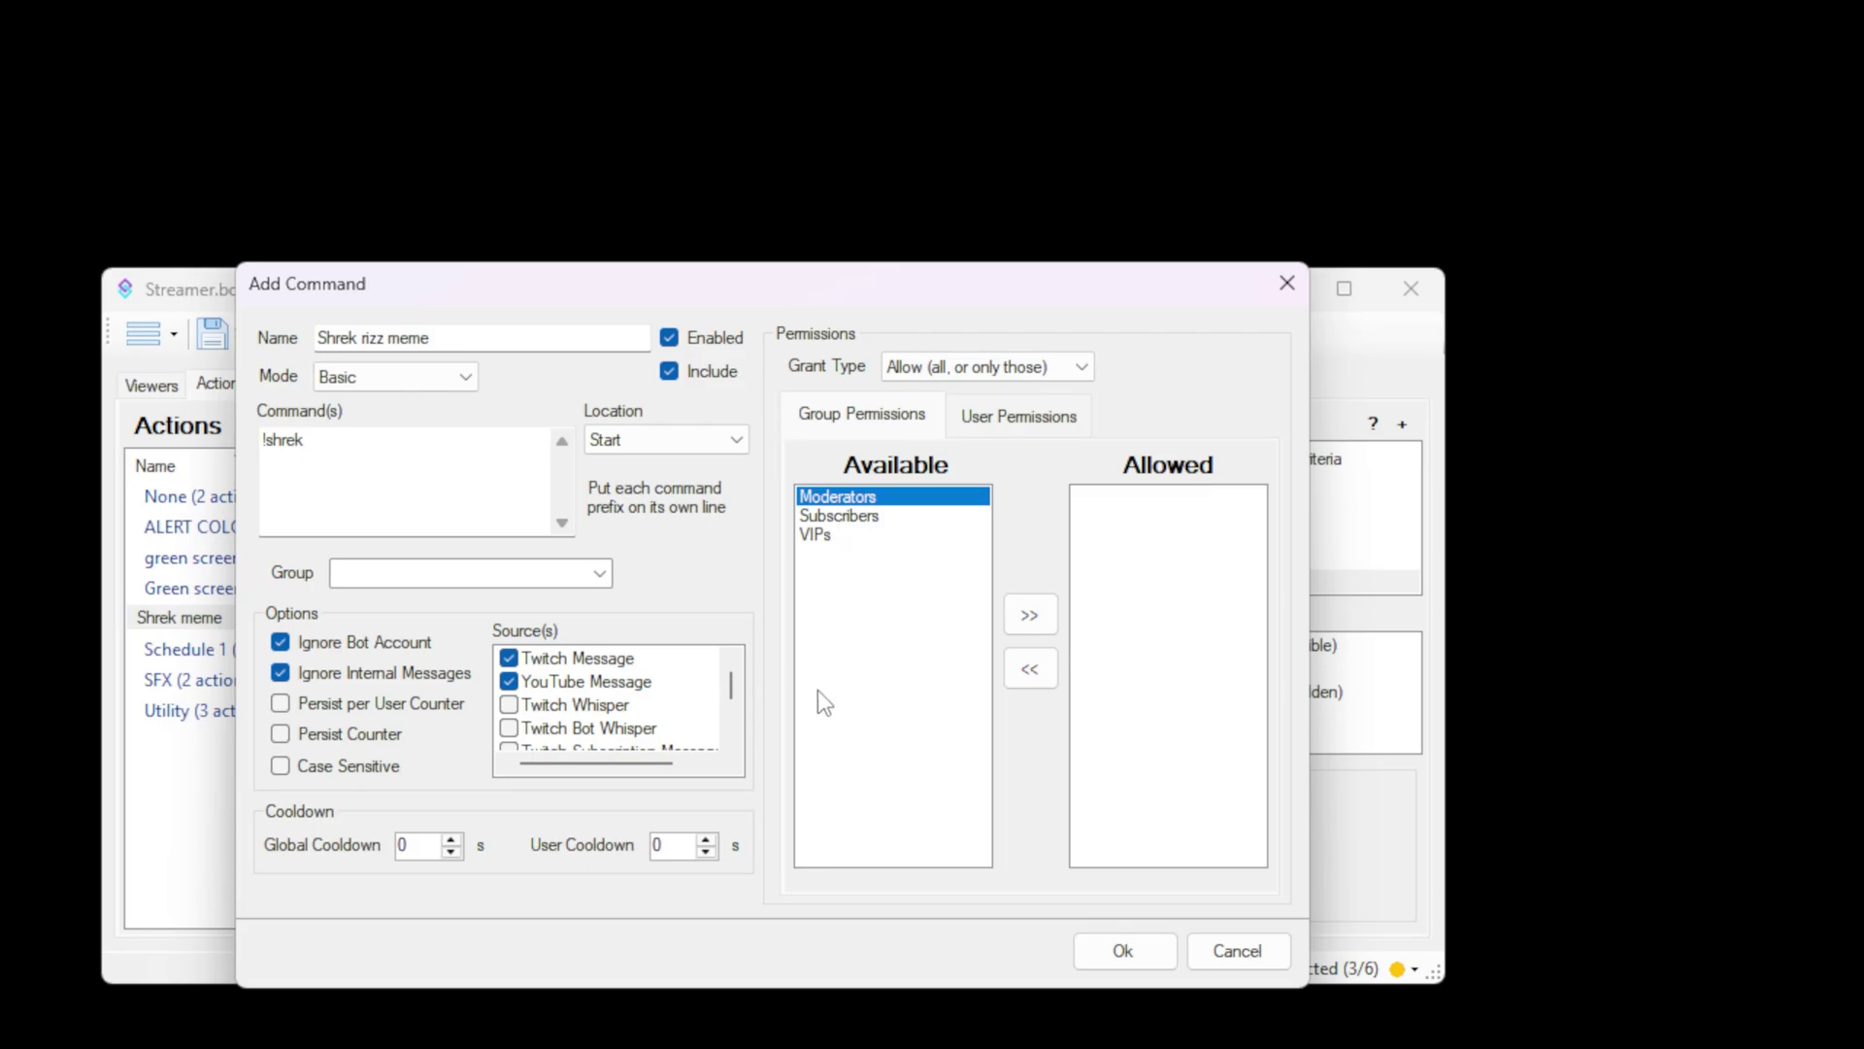
pyautogui.click(1097, 944)
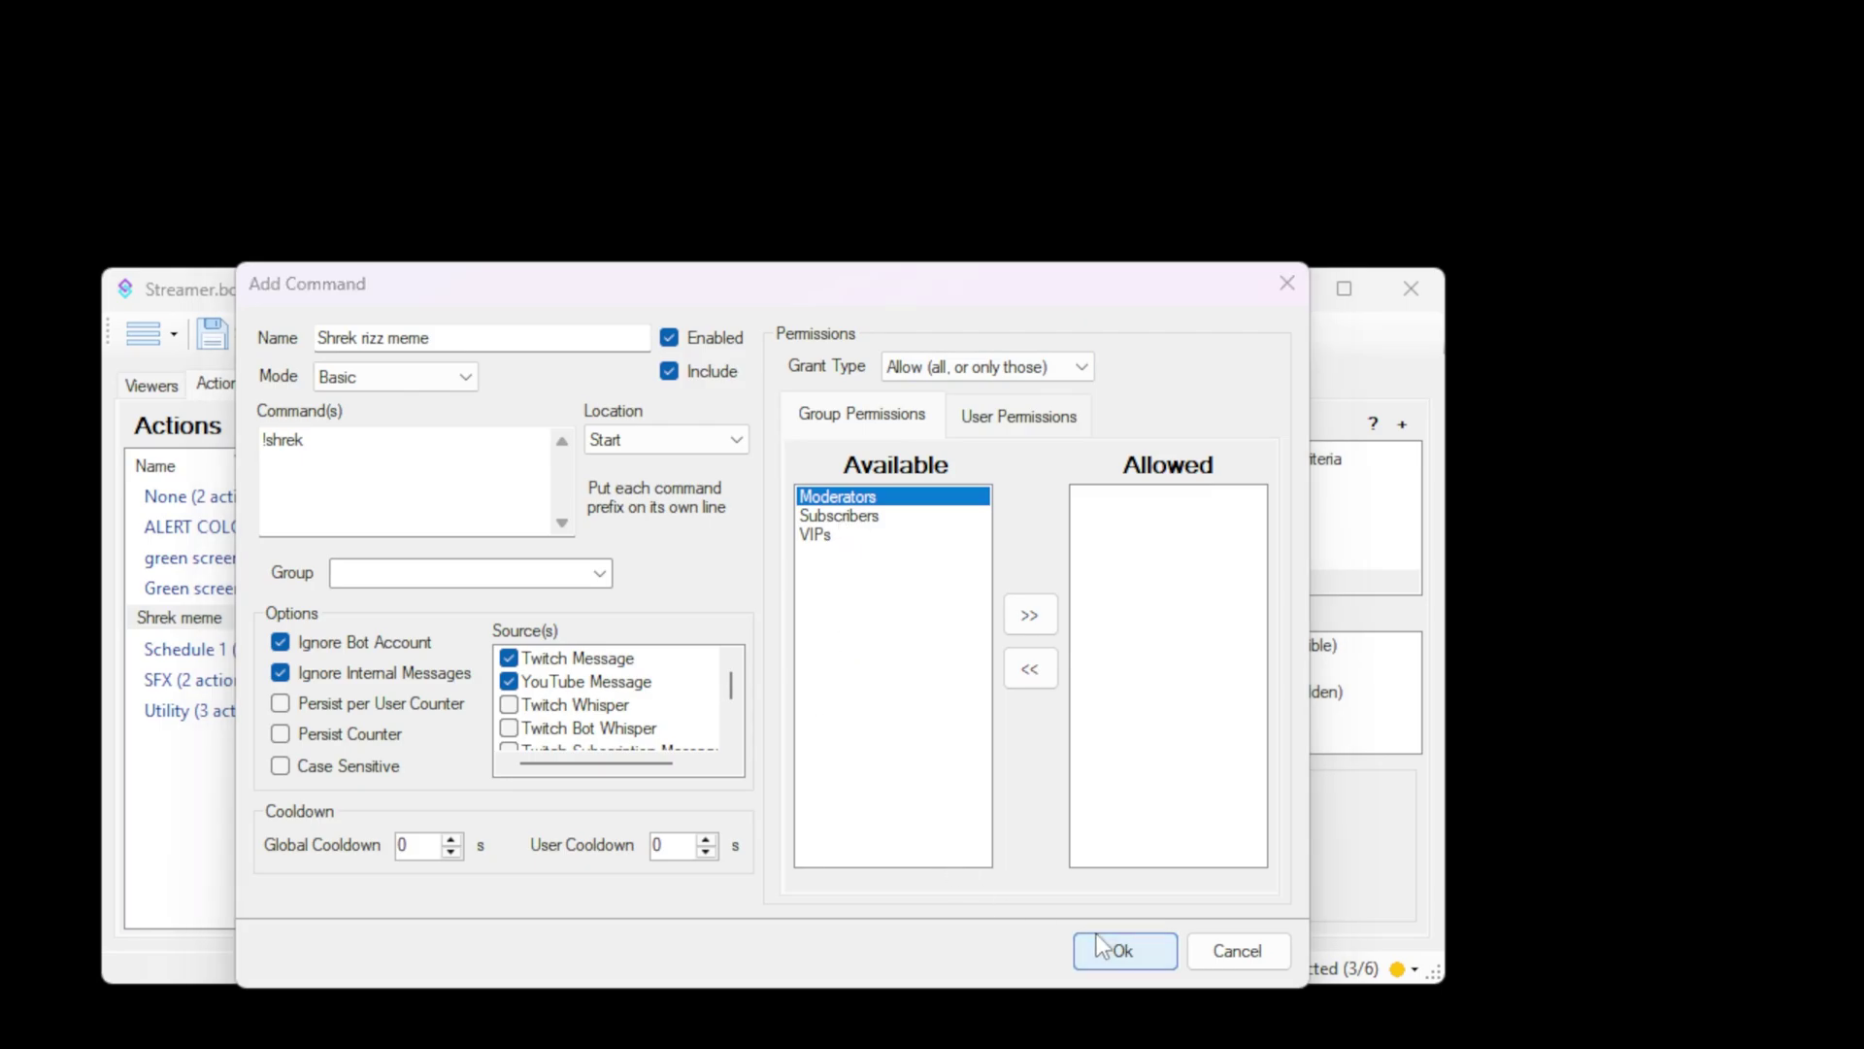
pyautogui.click(818, 673)
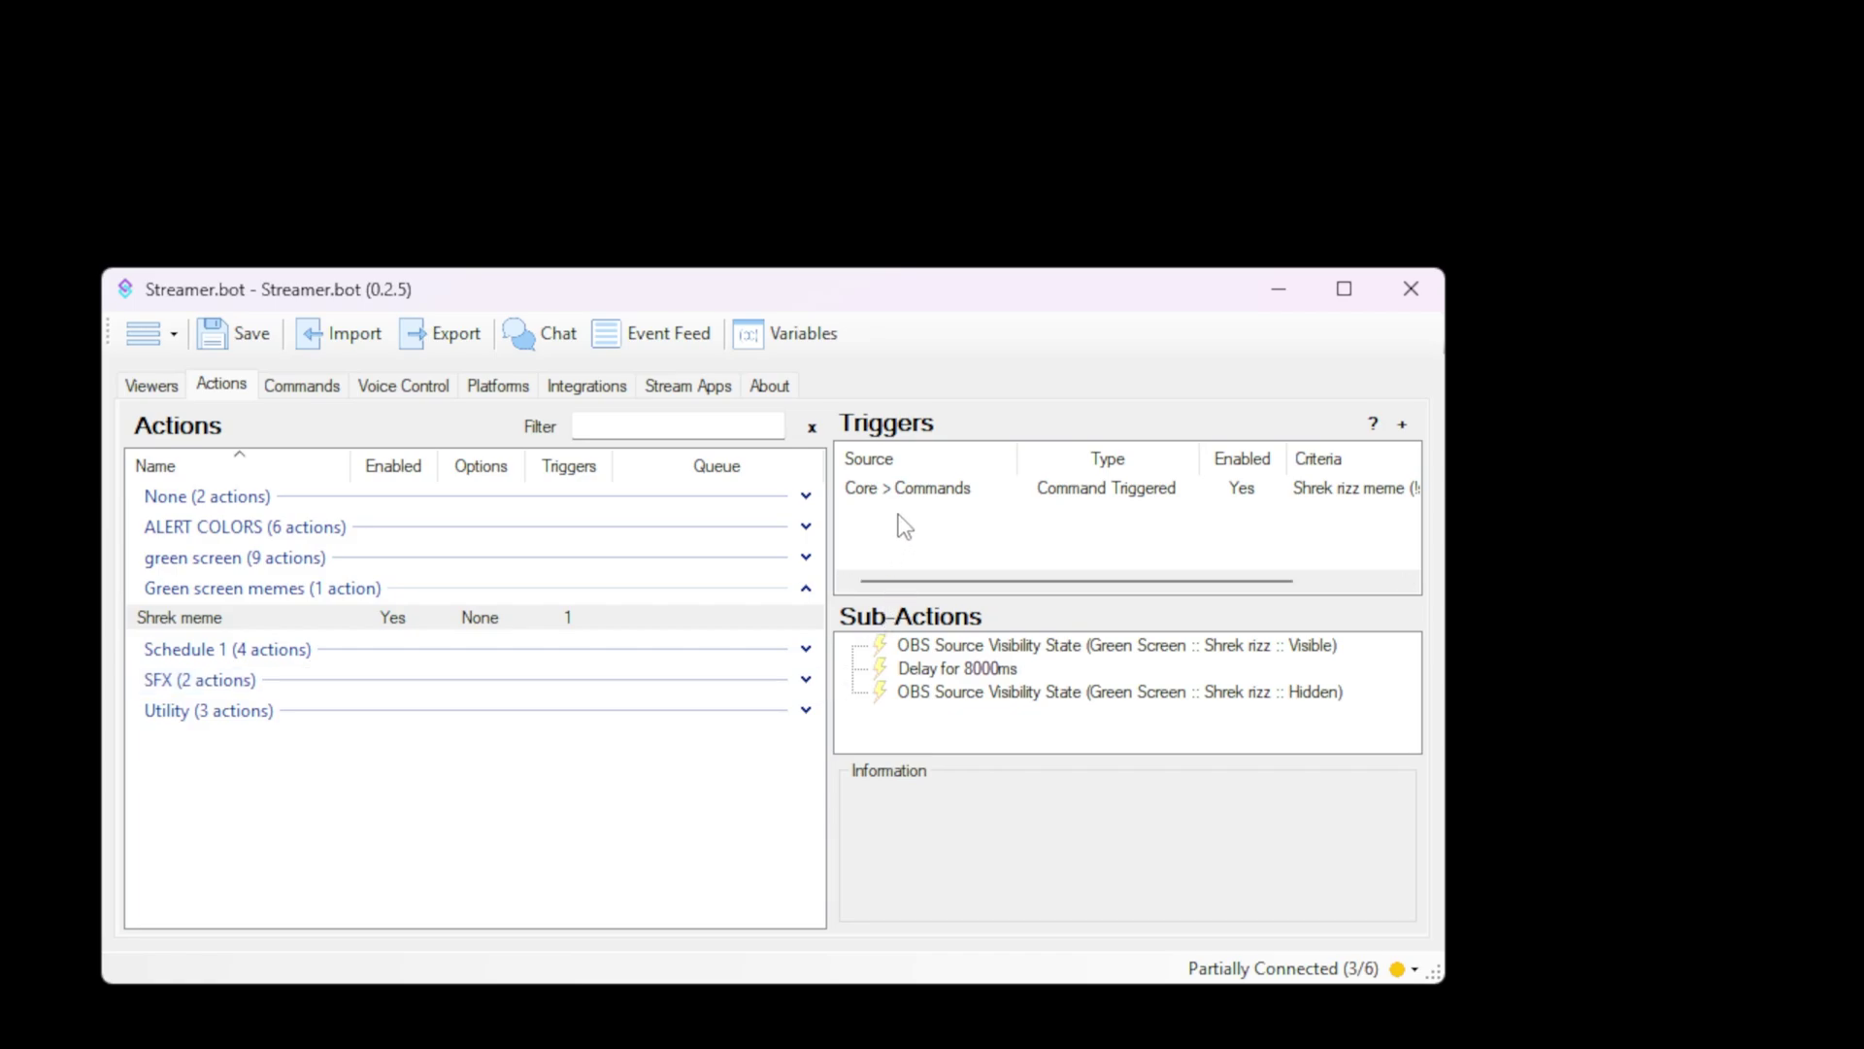
# - Test-fire the !shrek trigger so the Shrek rizz meme plays, then nudge Streamer.bot's window left
pyautogui.rightClick(913, 493)
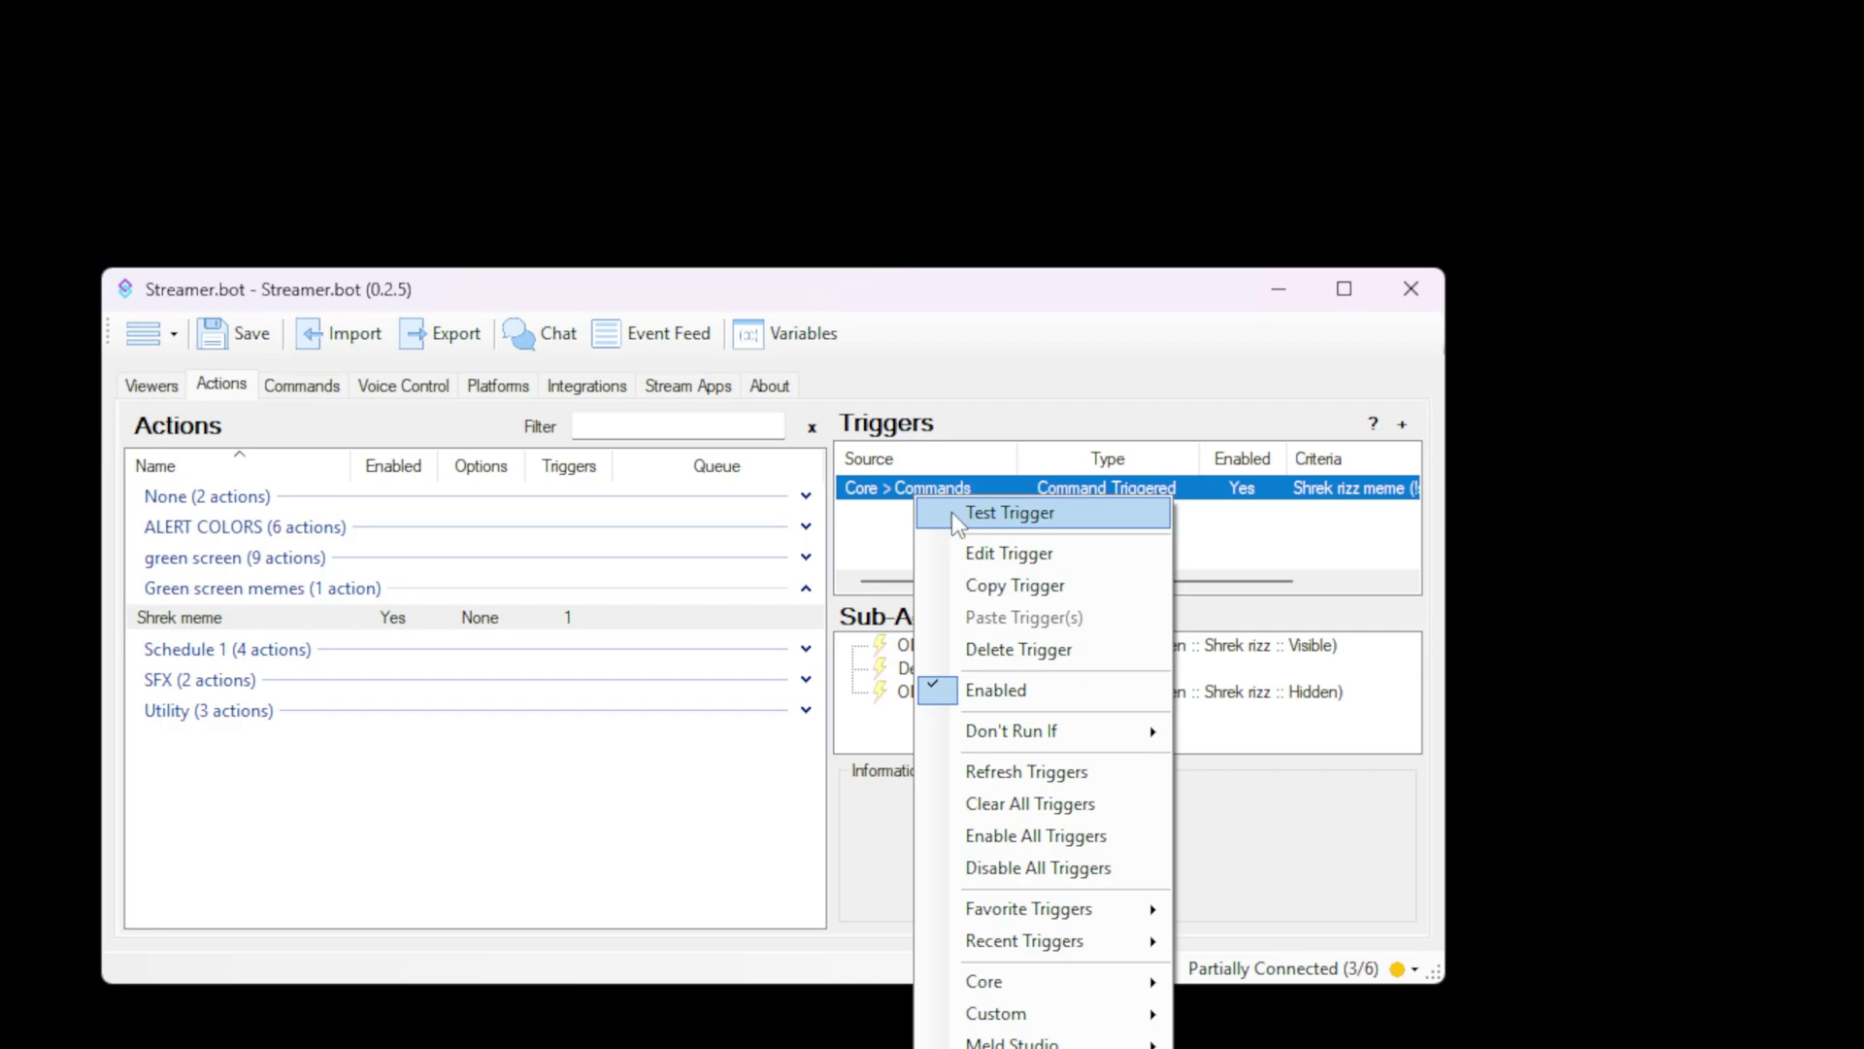
pyautogui.click(1010, 512)
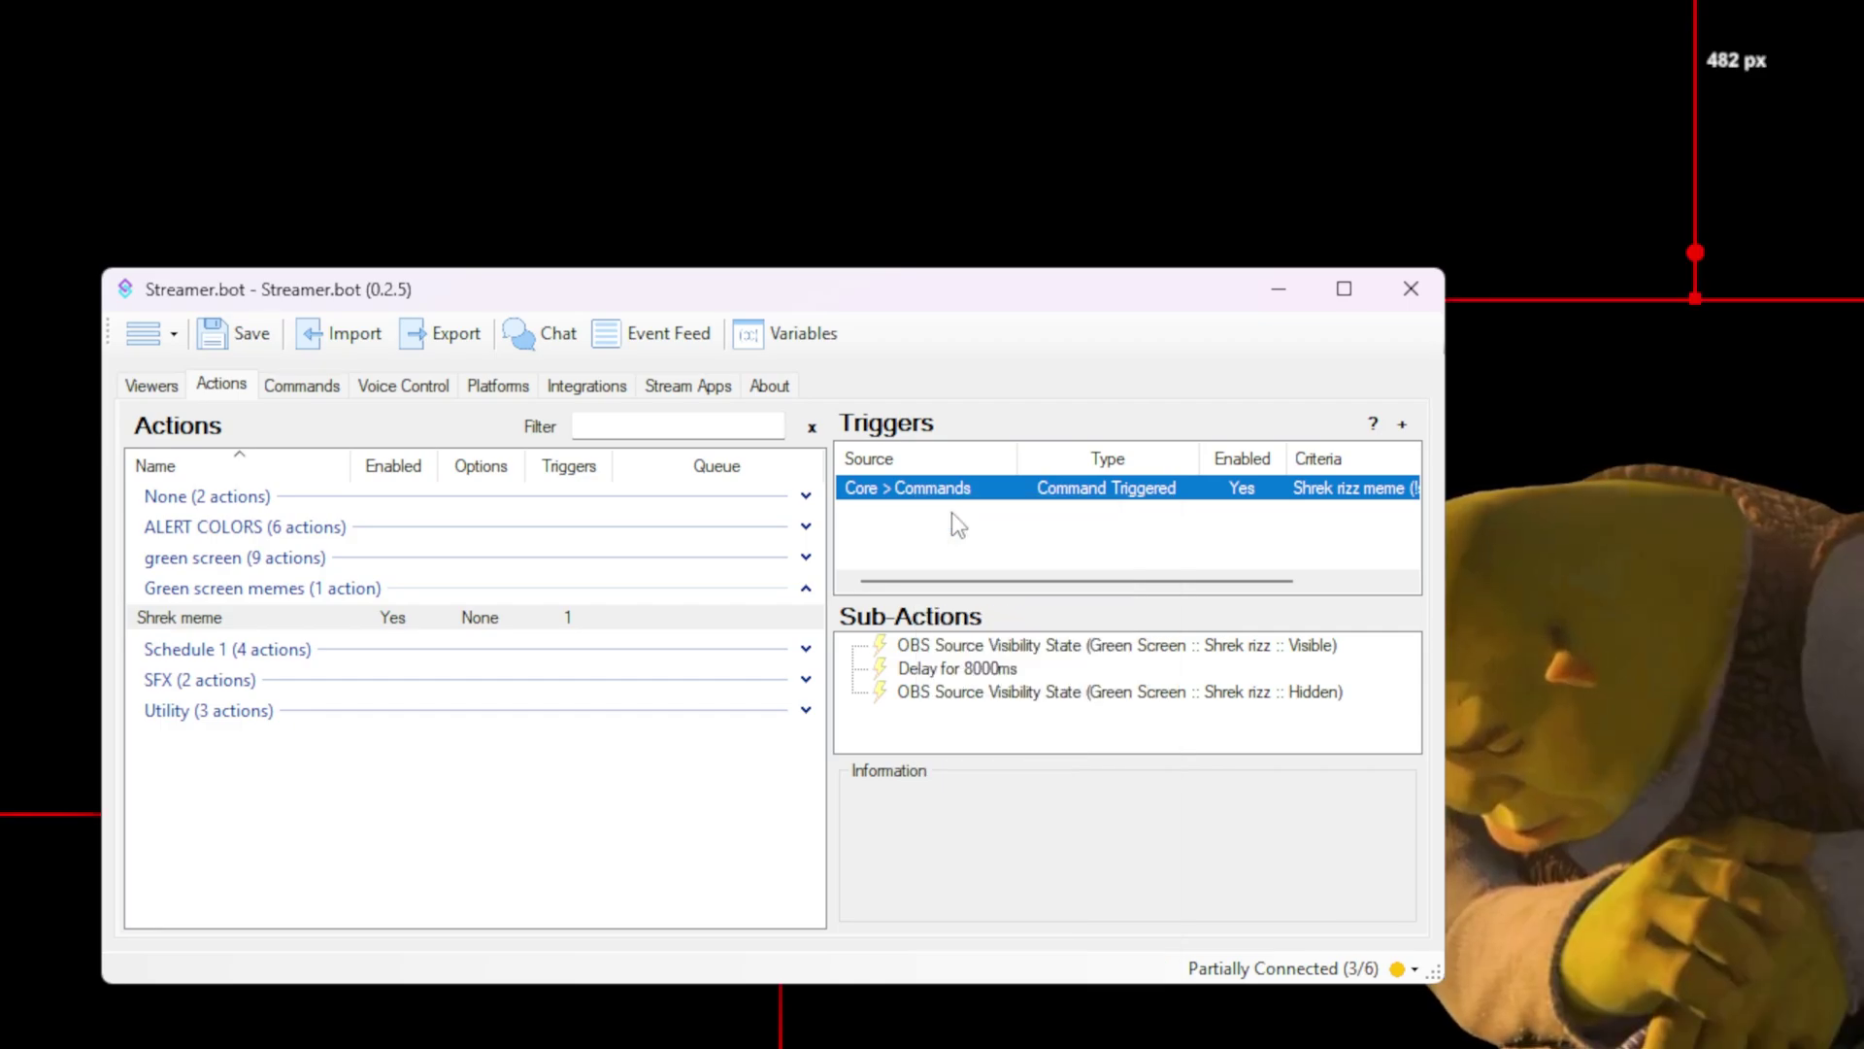
pyautogui.moveTo(1056, 290); pyautogui.dragTo(907, 272)
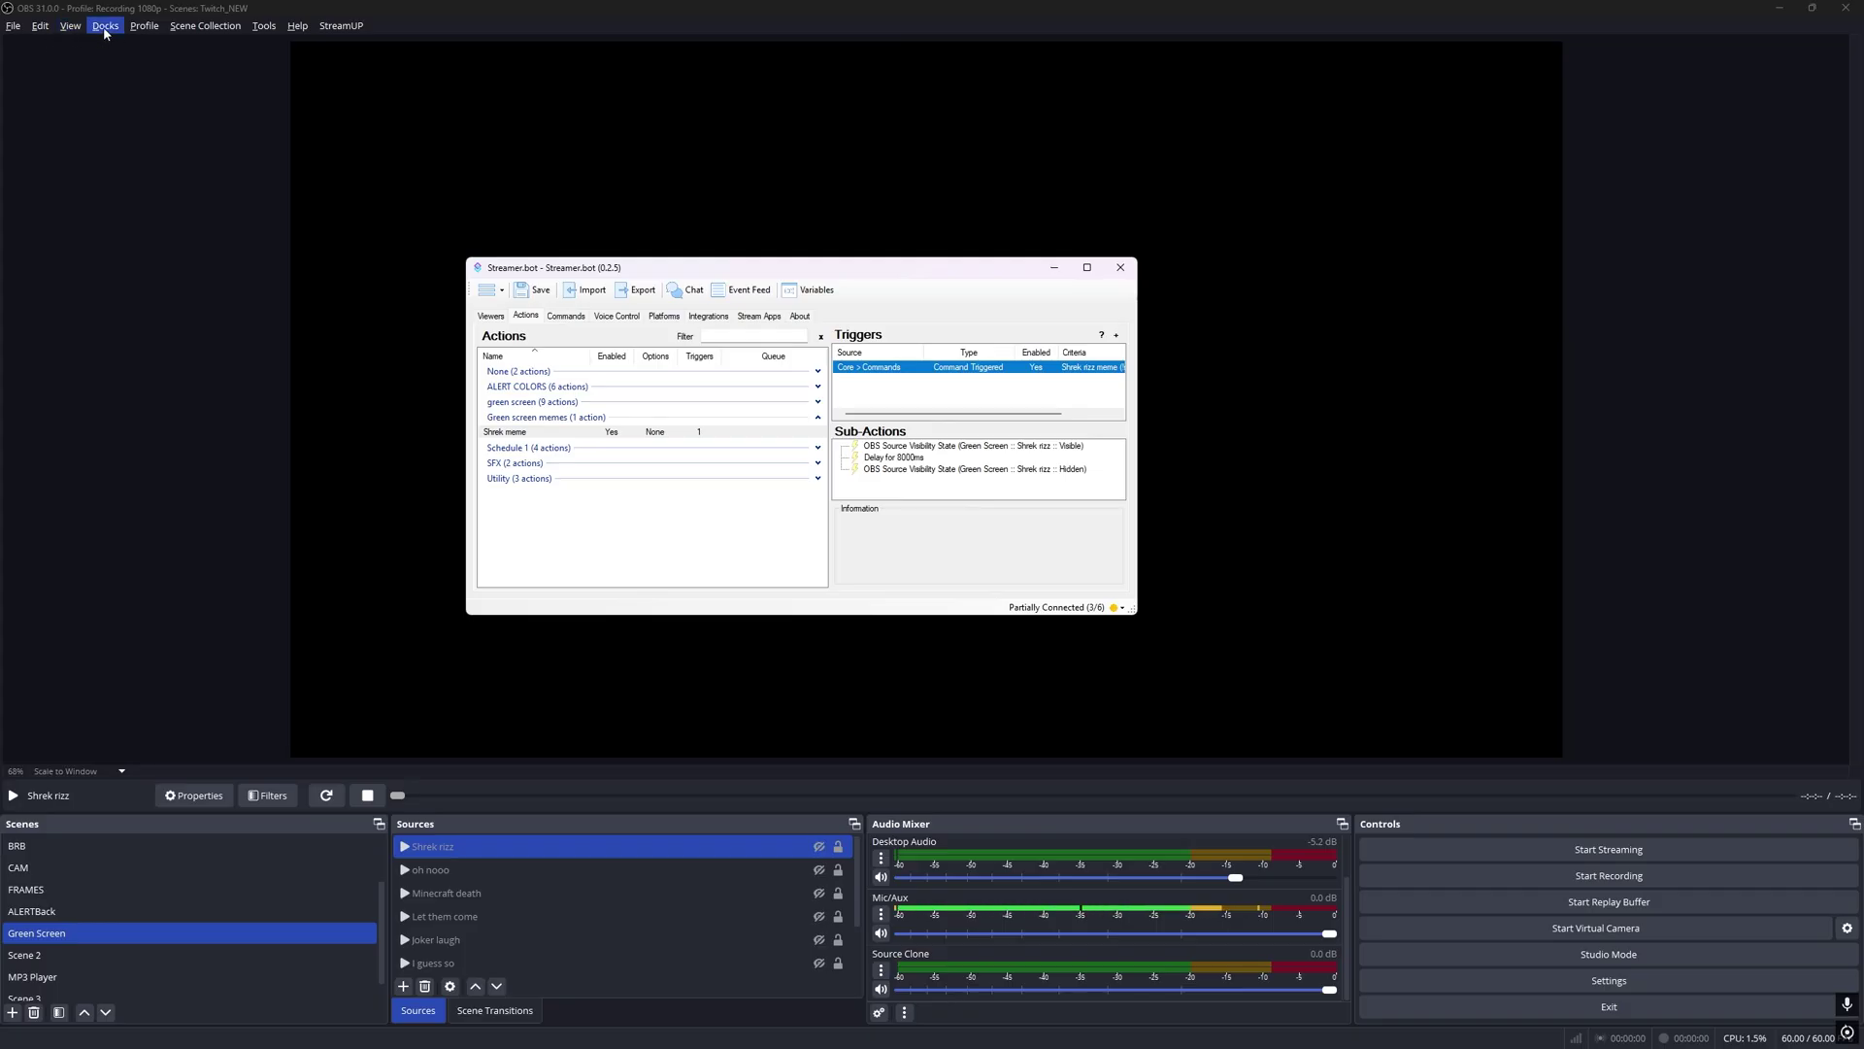
# - Dock the Twitch chat panel in OBS and hide the Shrek rizz source again
pyautogui.click(105, 27)
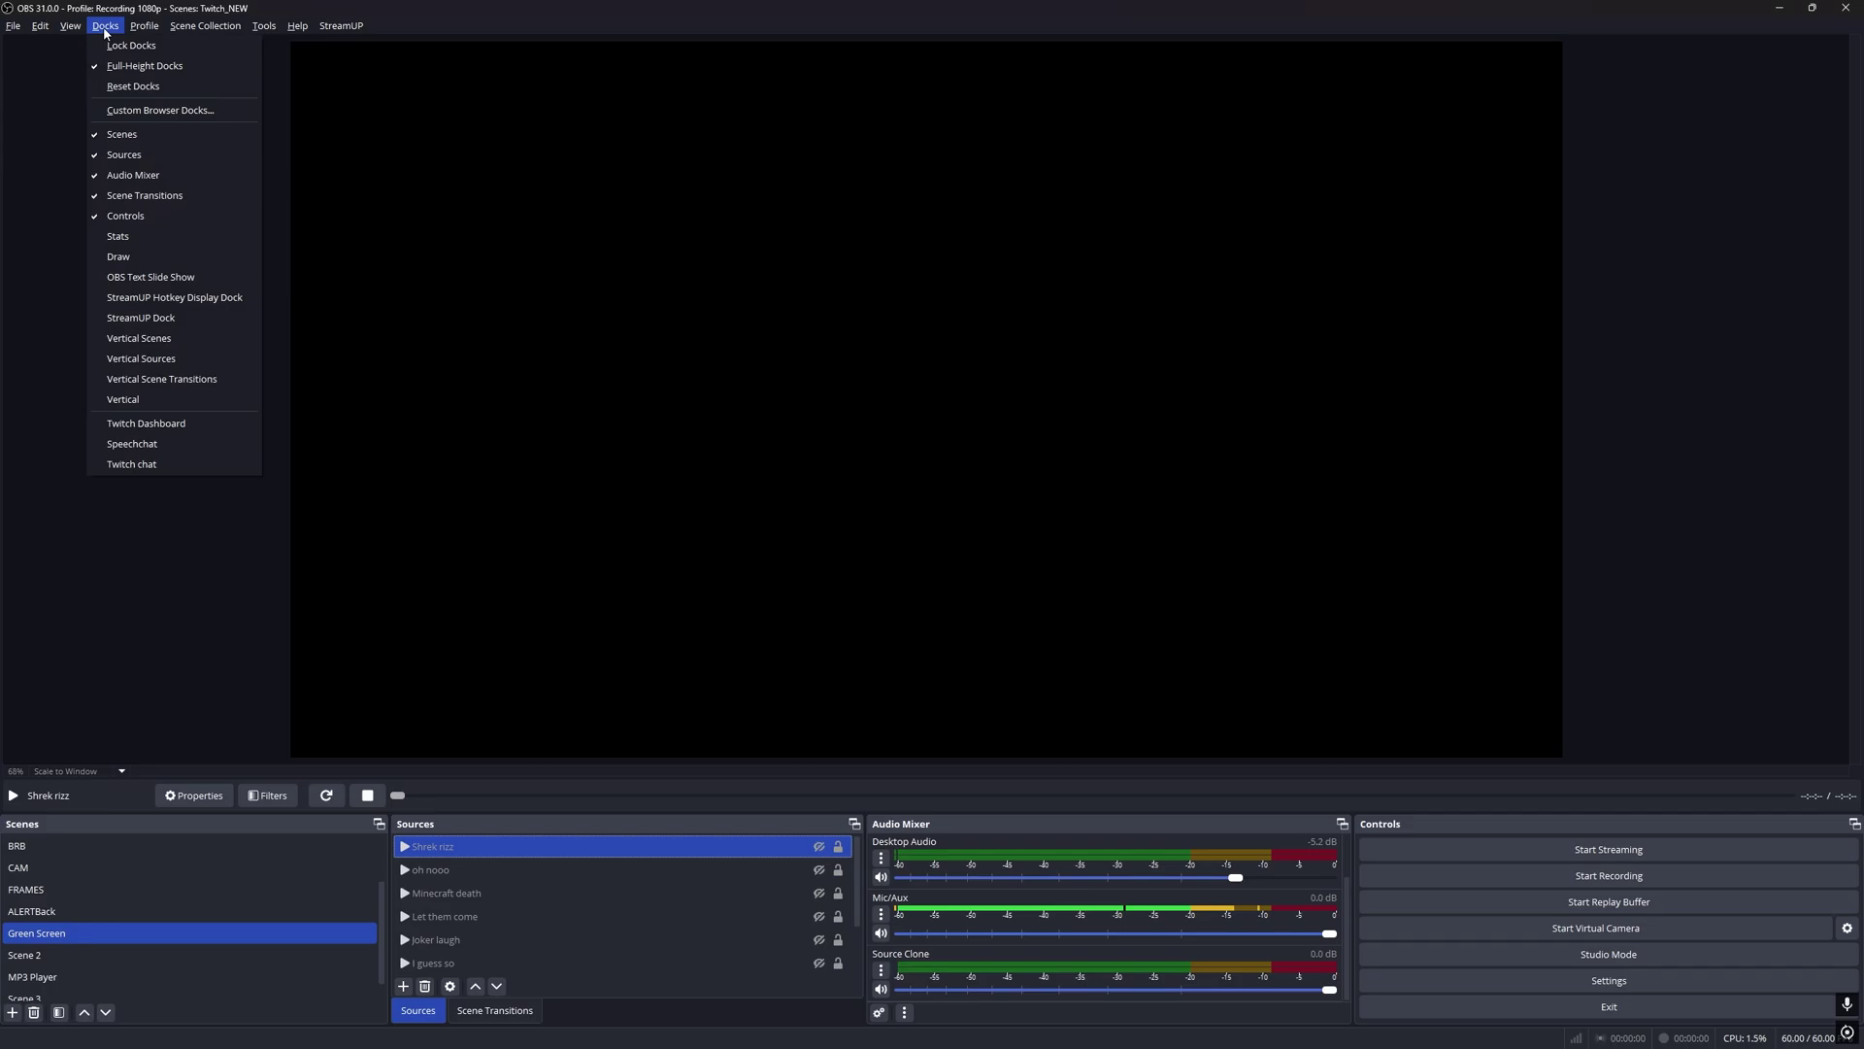
pyautogui.click(170, 463)
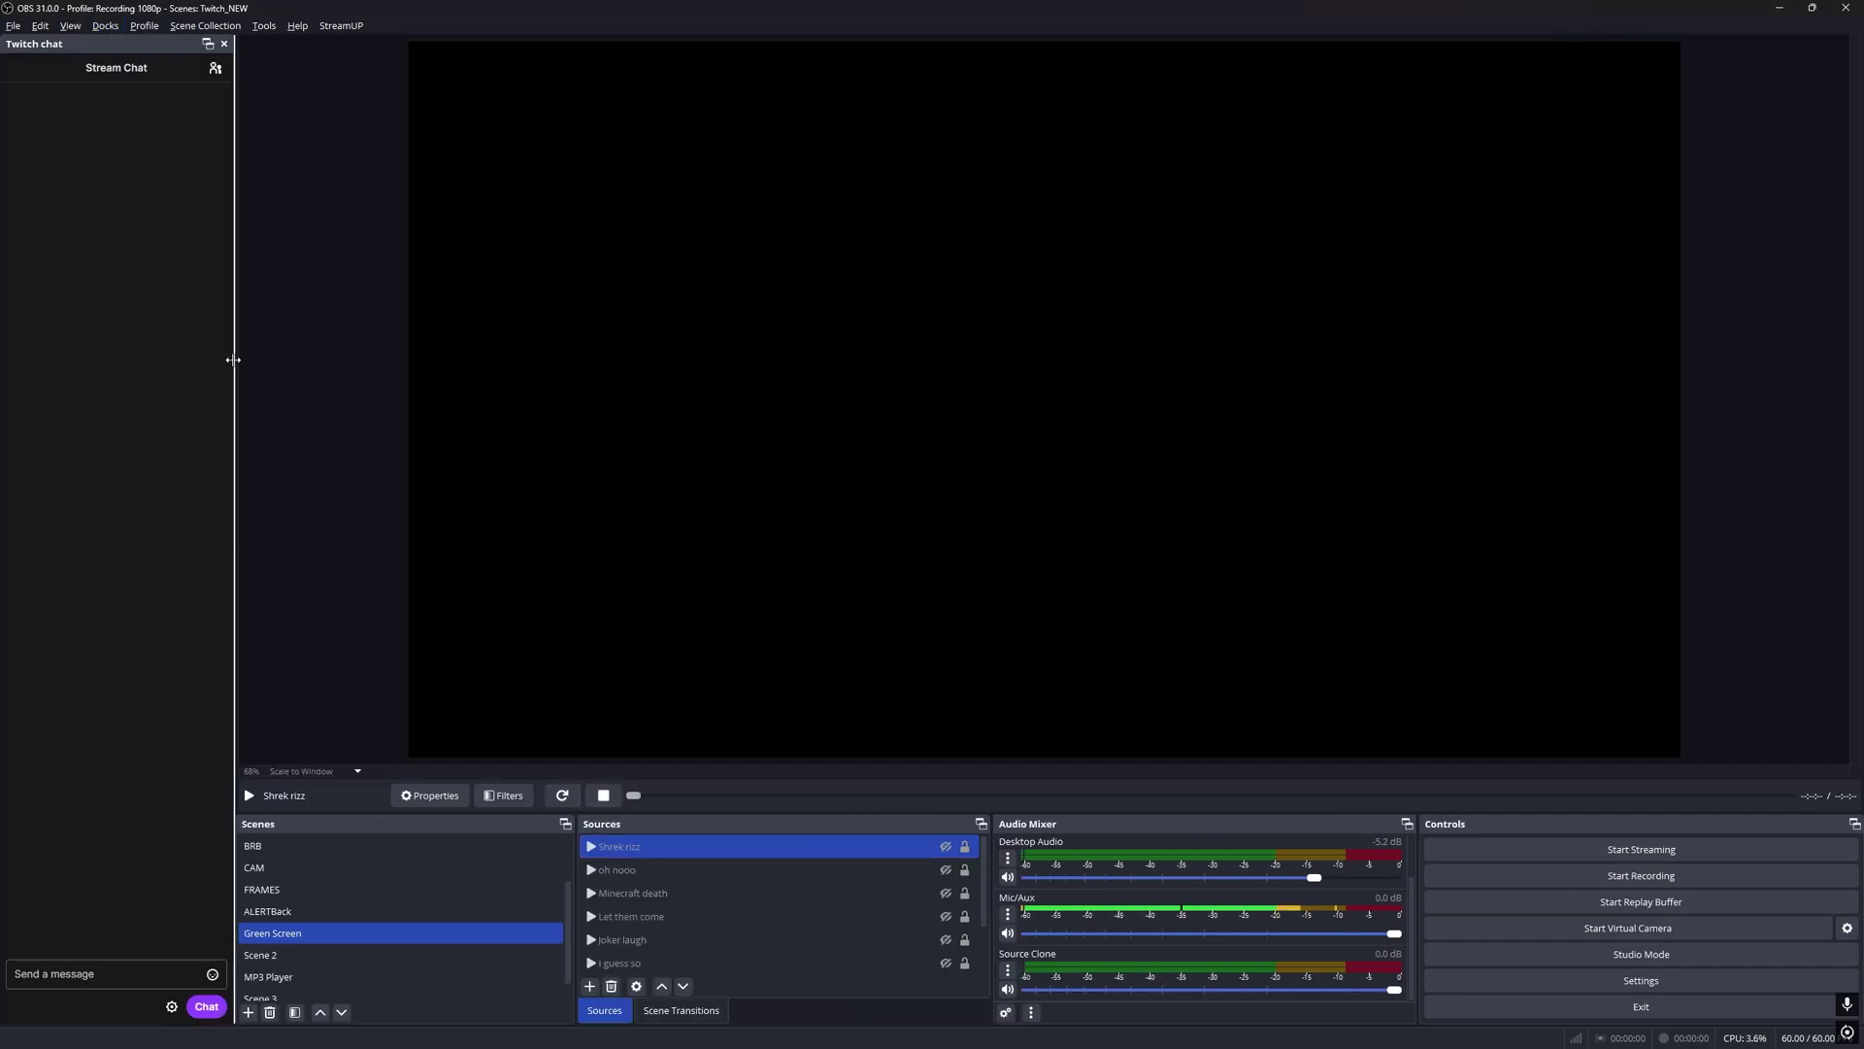
pyautogui.click(125, 974)
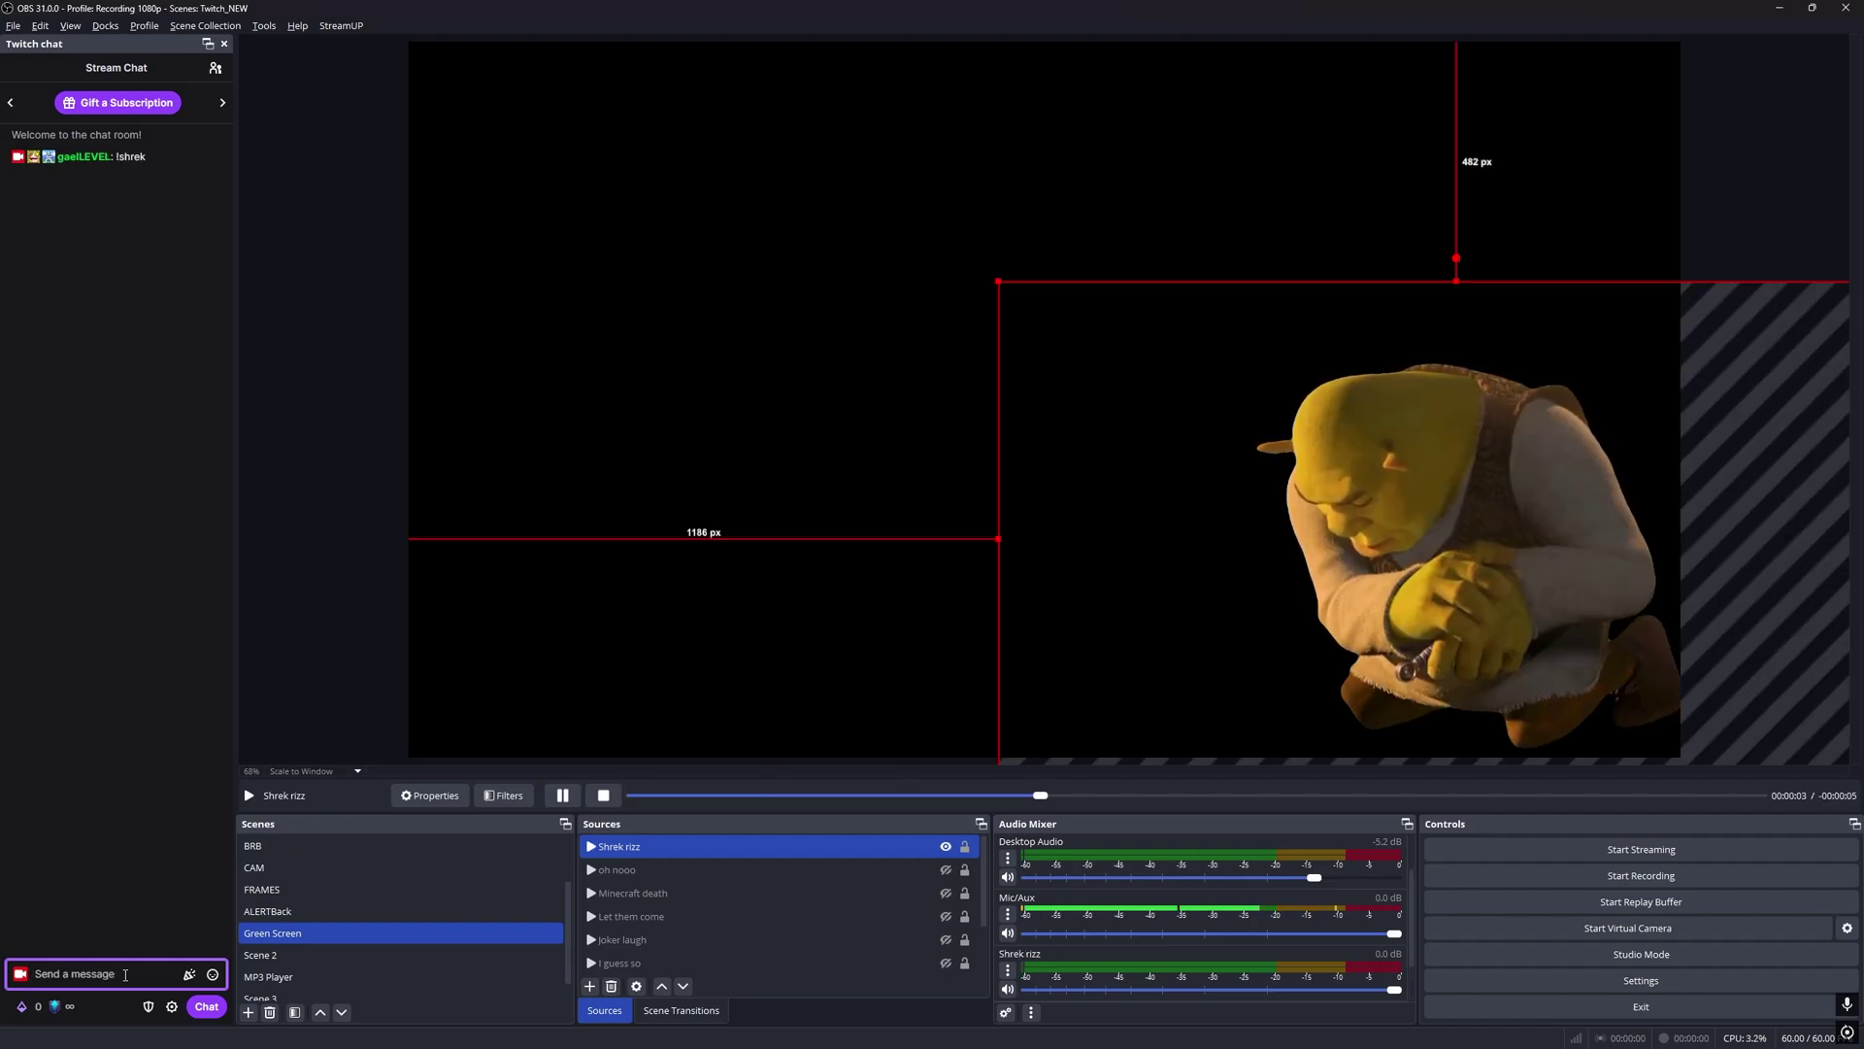
pyautogui.click(944, 846)
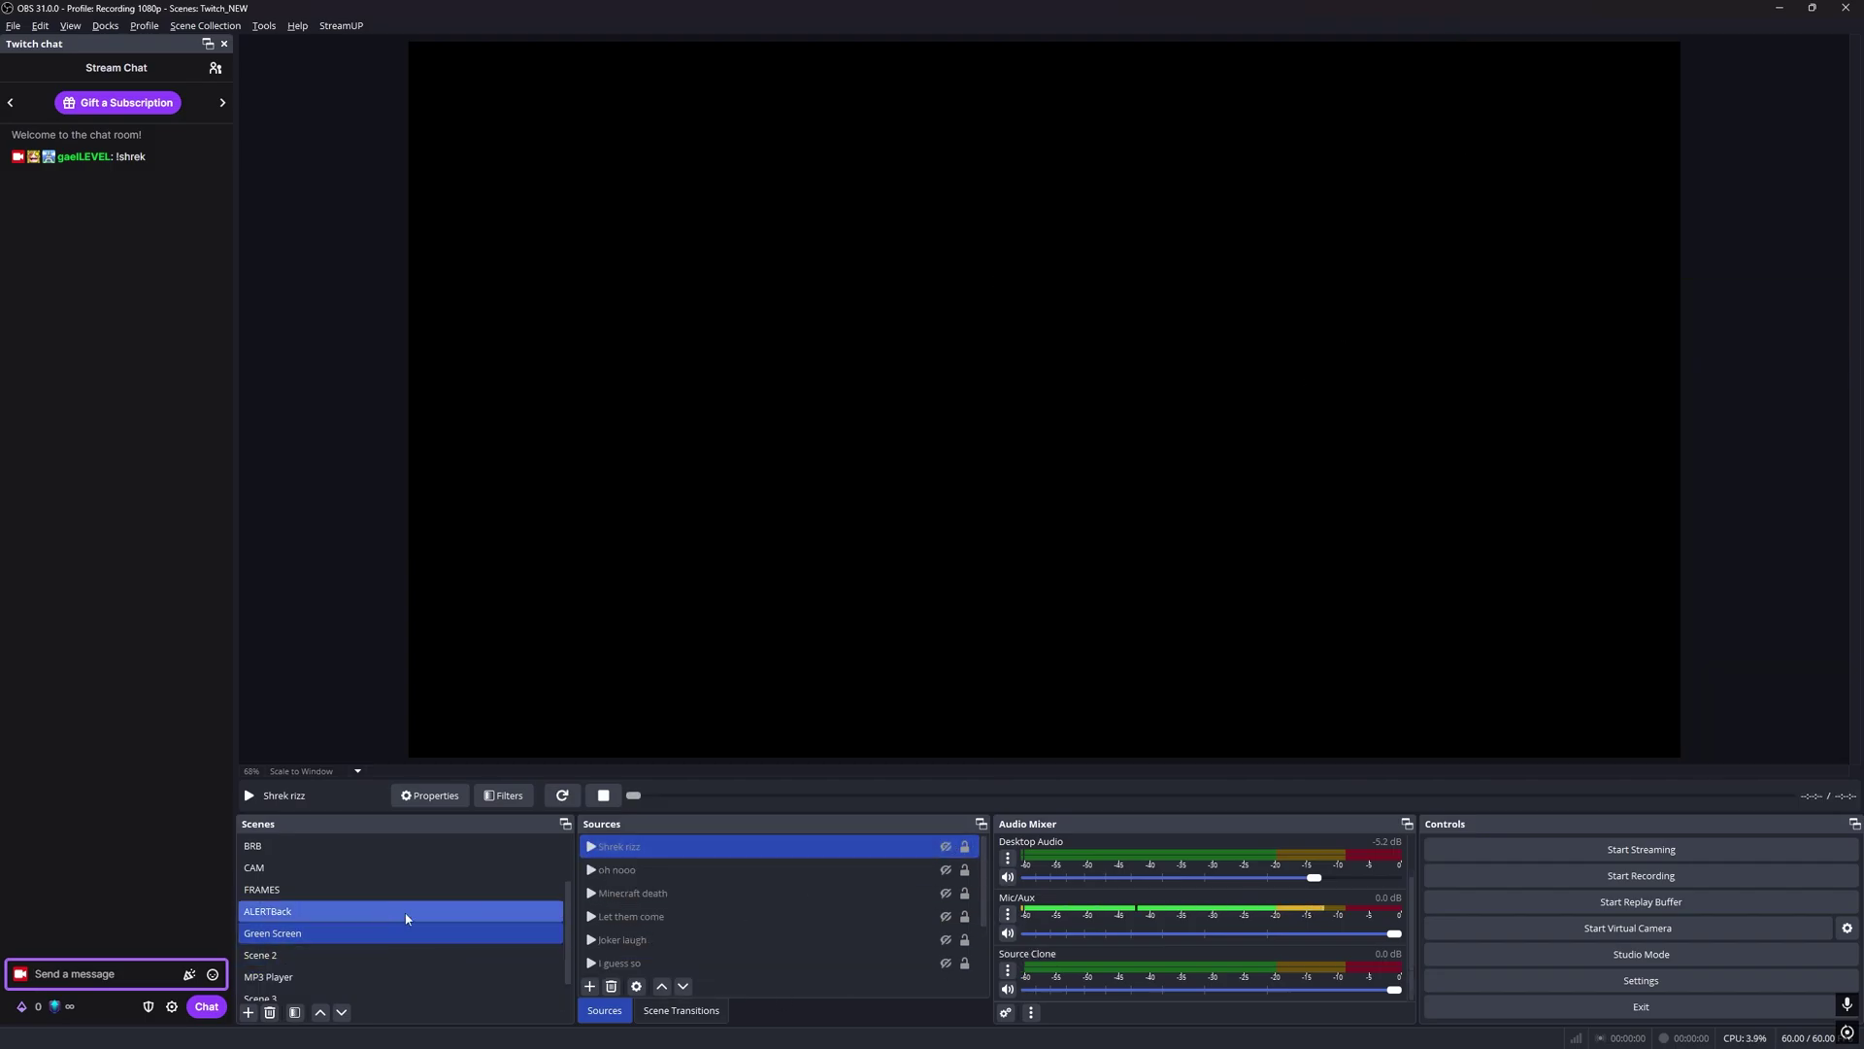
pyautogui.scroll(1, 398, 913)
# - Select the FULL scene and send !shrek in Twitch chat to replay the Shrek clip
pyautogui.click(351, 869)
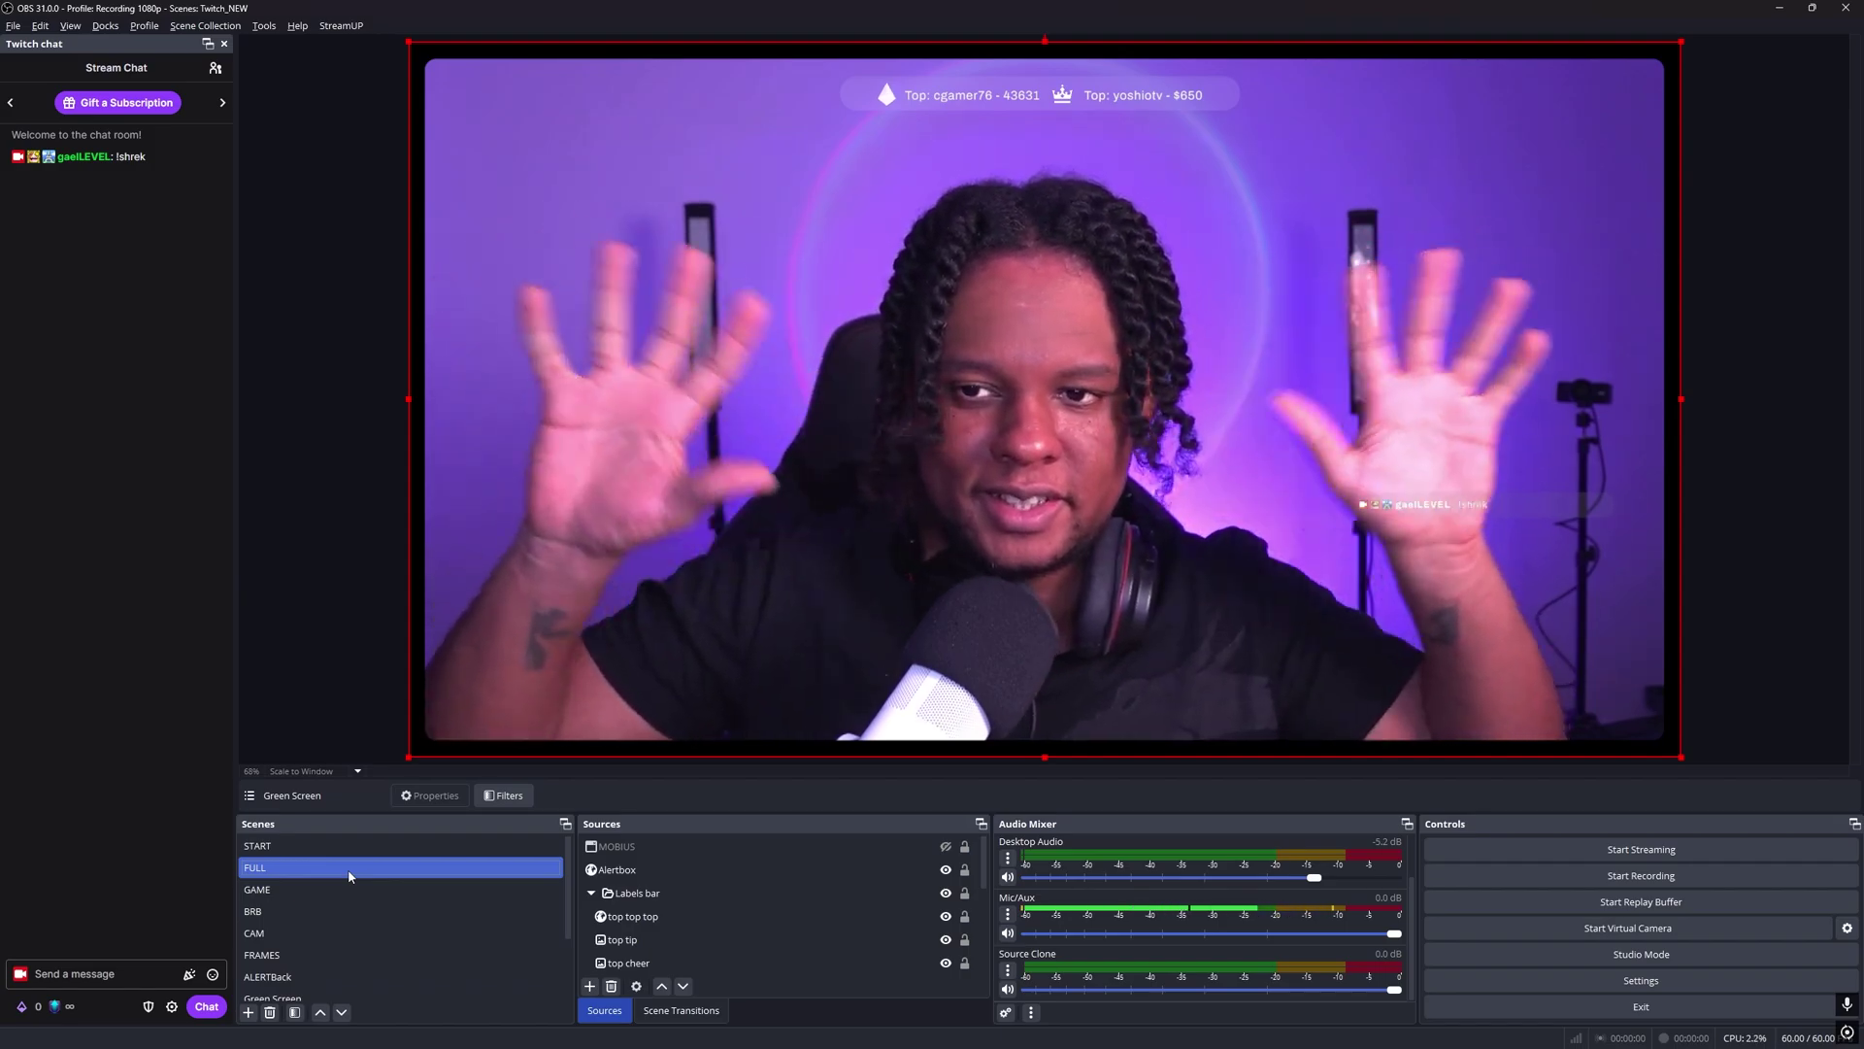
pyautogui.click(47, 976)
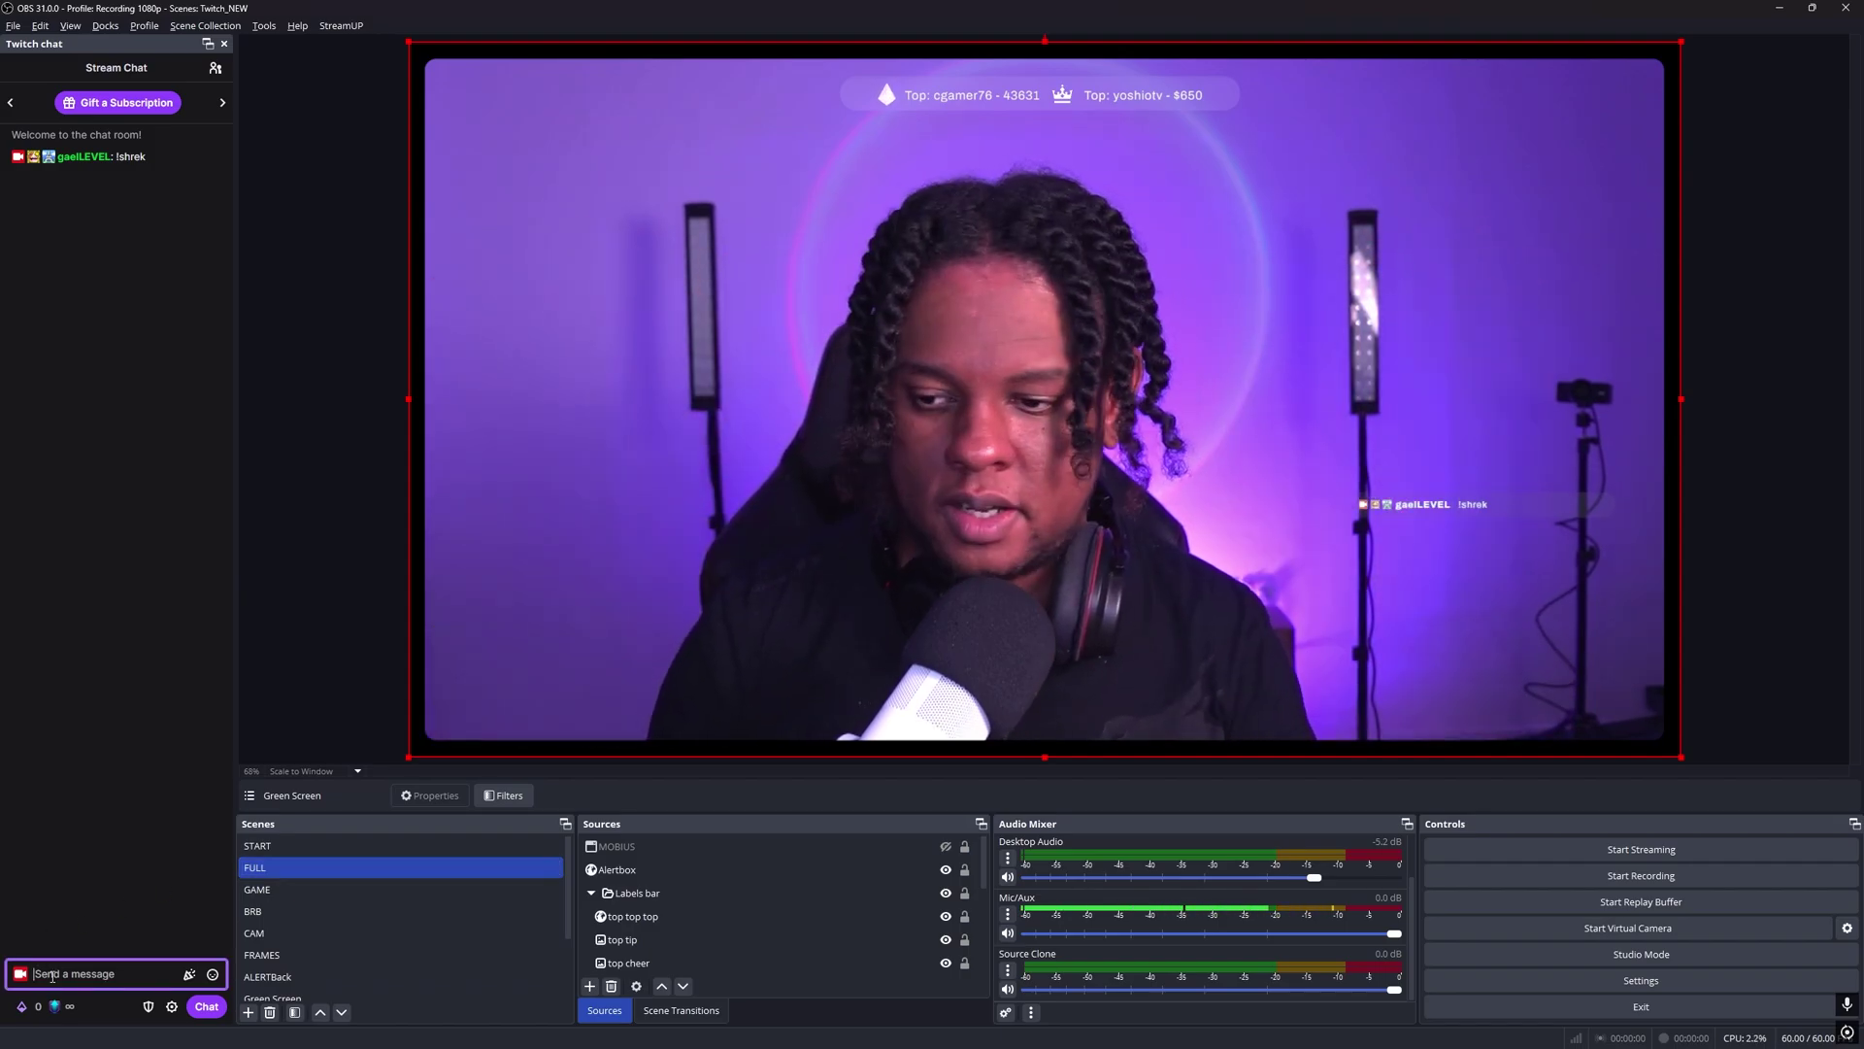
pyautogui.write('!shrek')
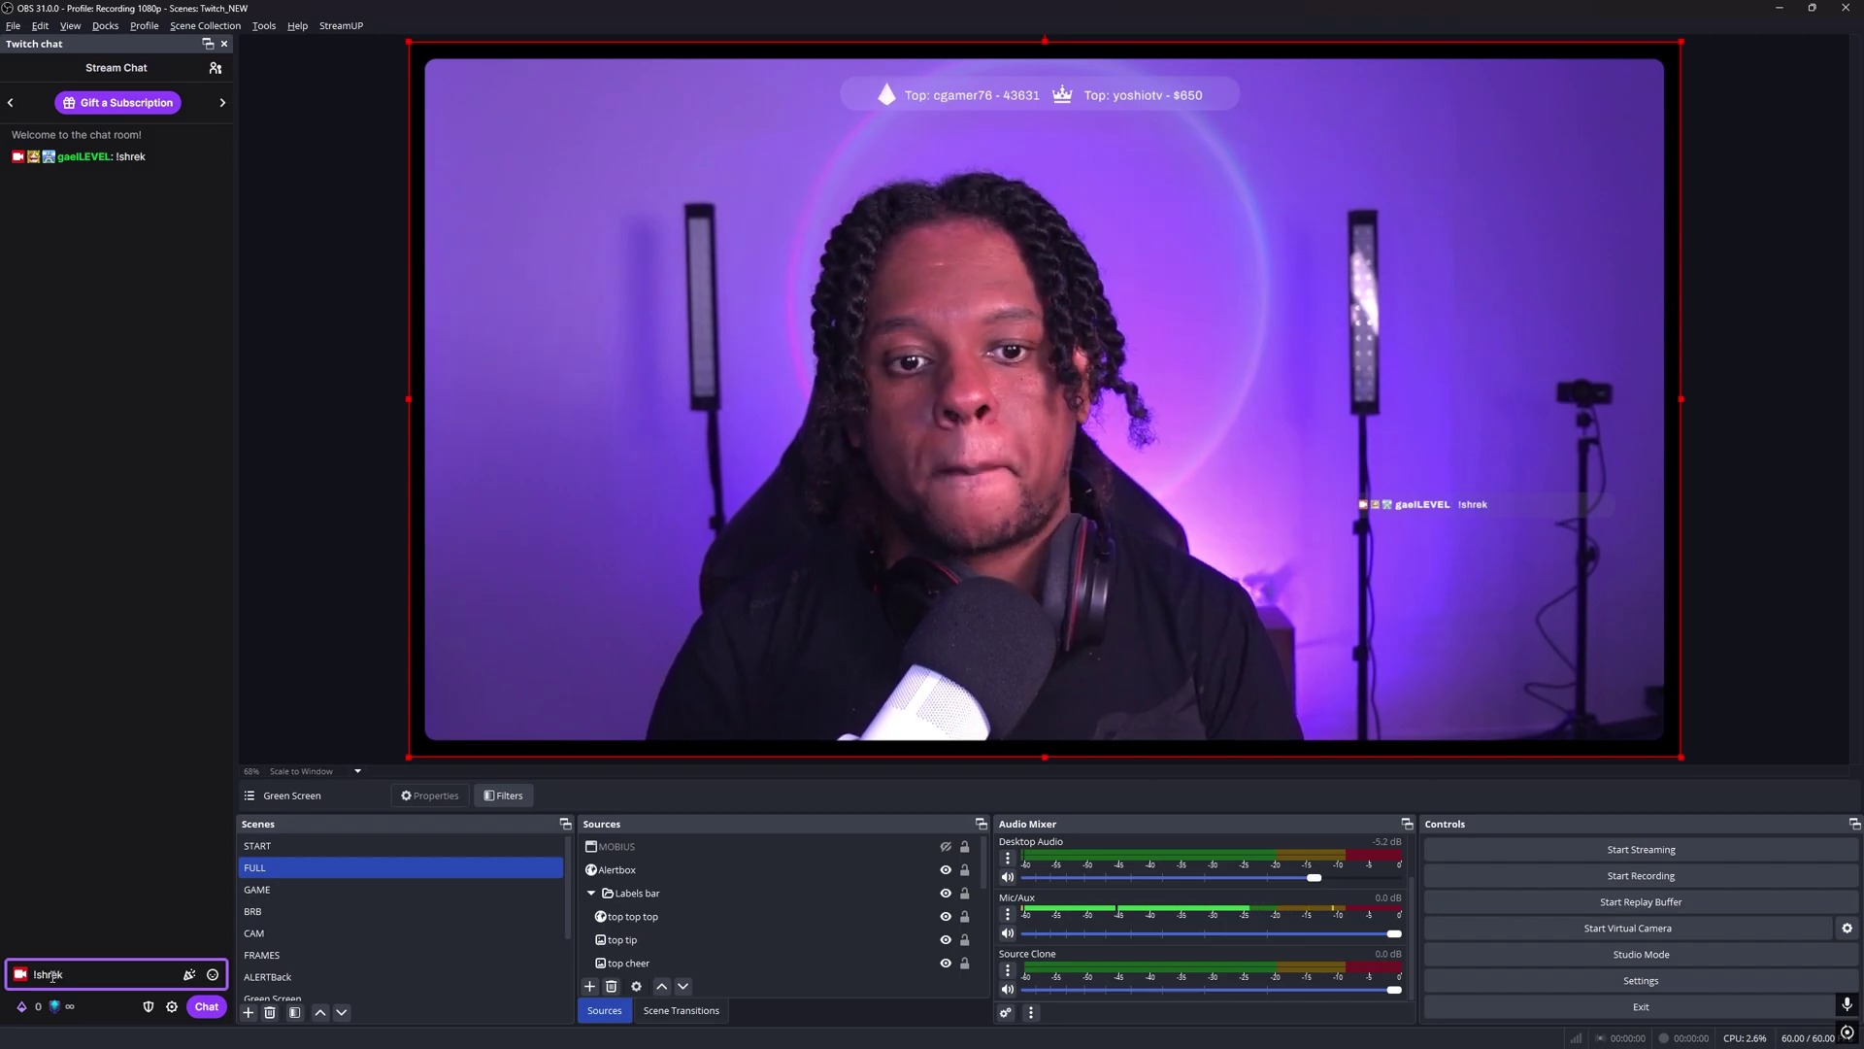
pyautogui.press('Return')
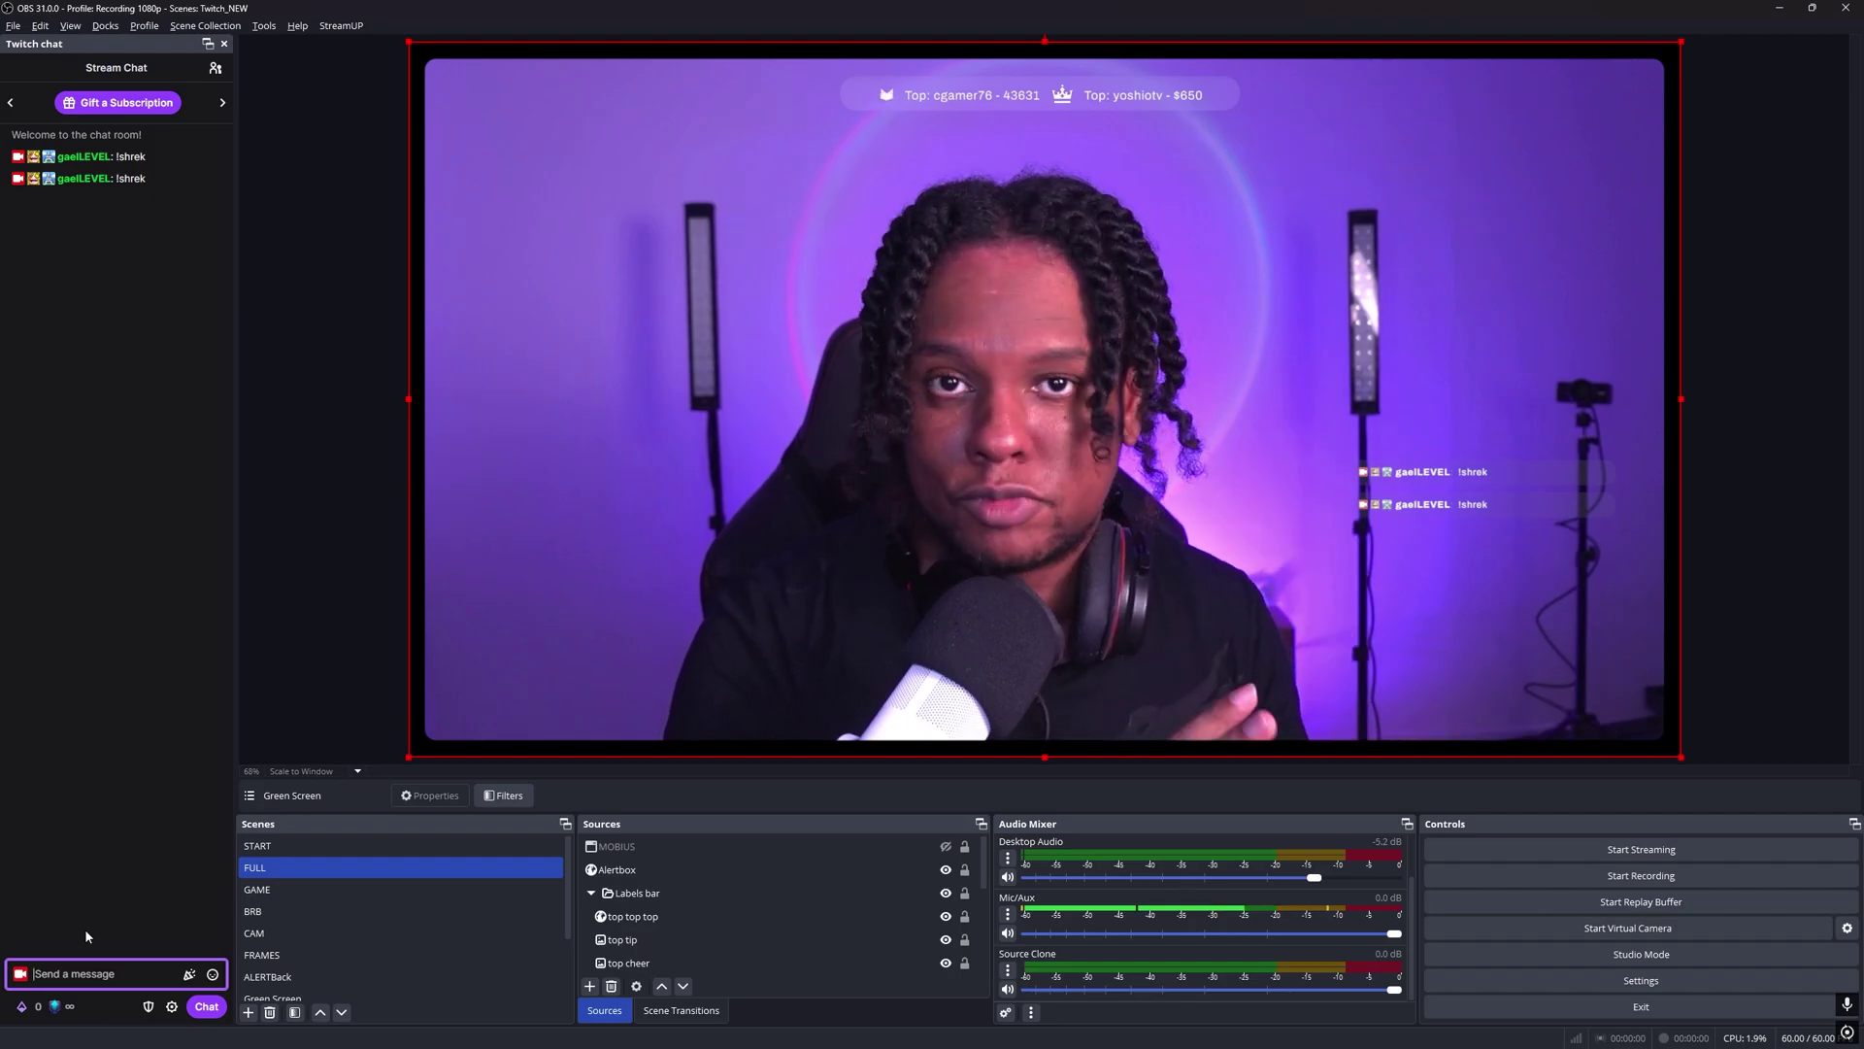
pyautogui.hotkey('alt', 'Tab')
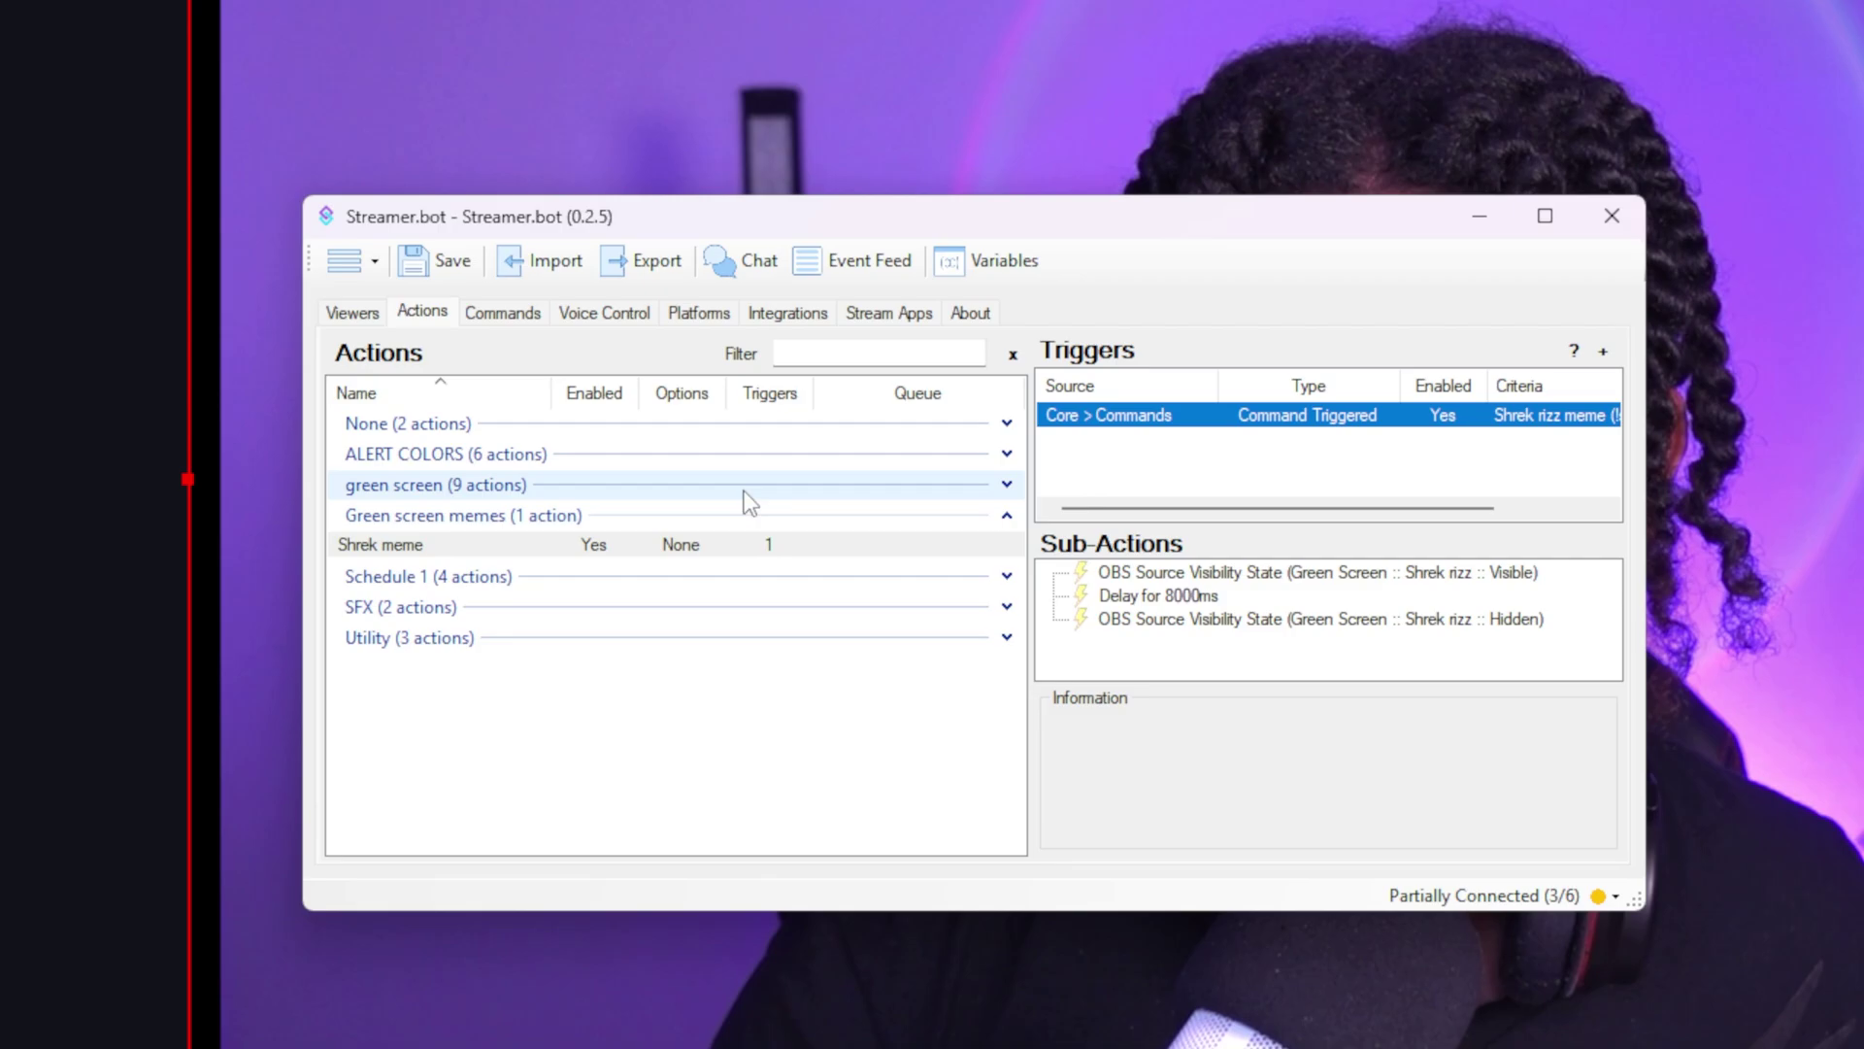
# - Expand the green screen group and inspect the Bomboclat action's trigger source and steps
pyautogui.click(1007, 484)
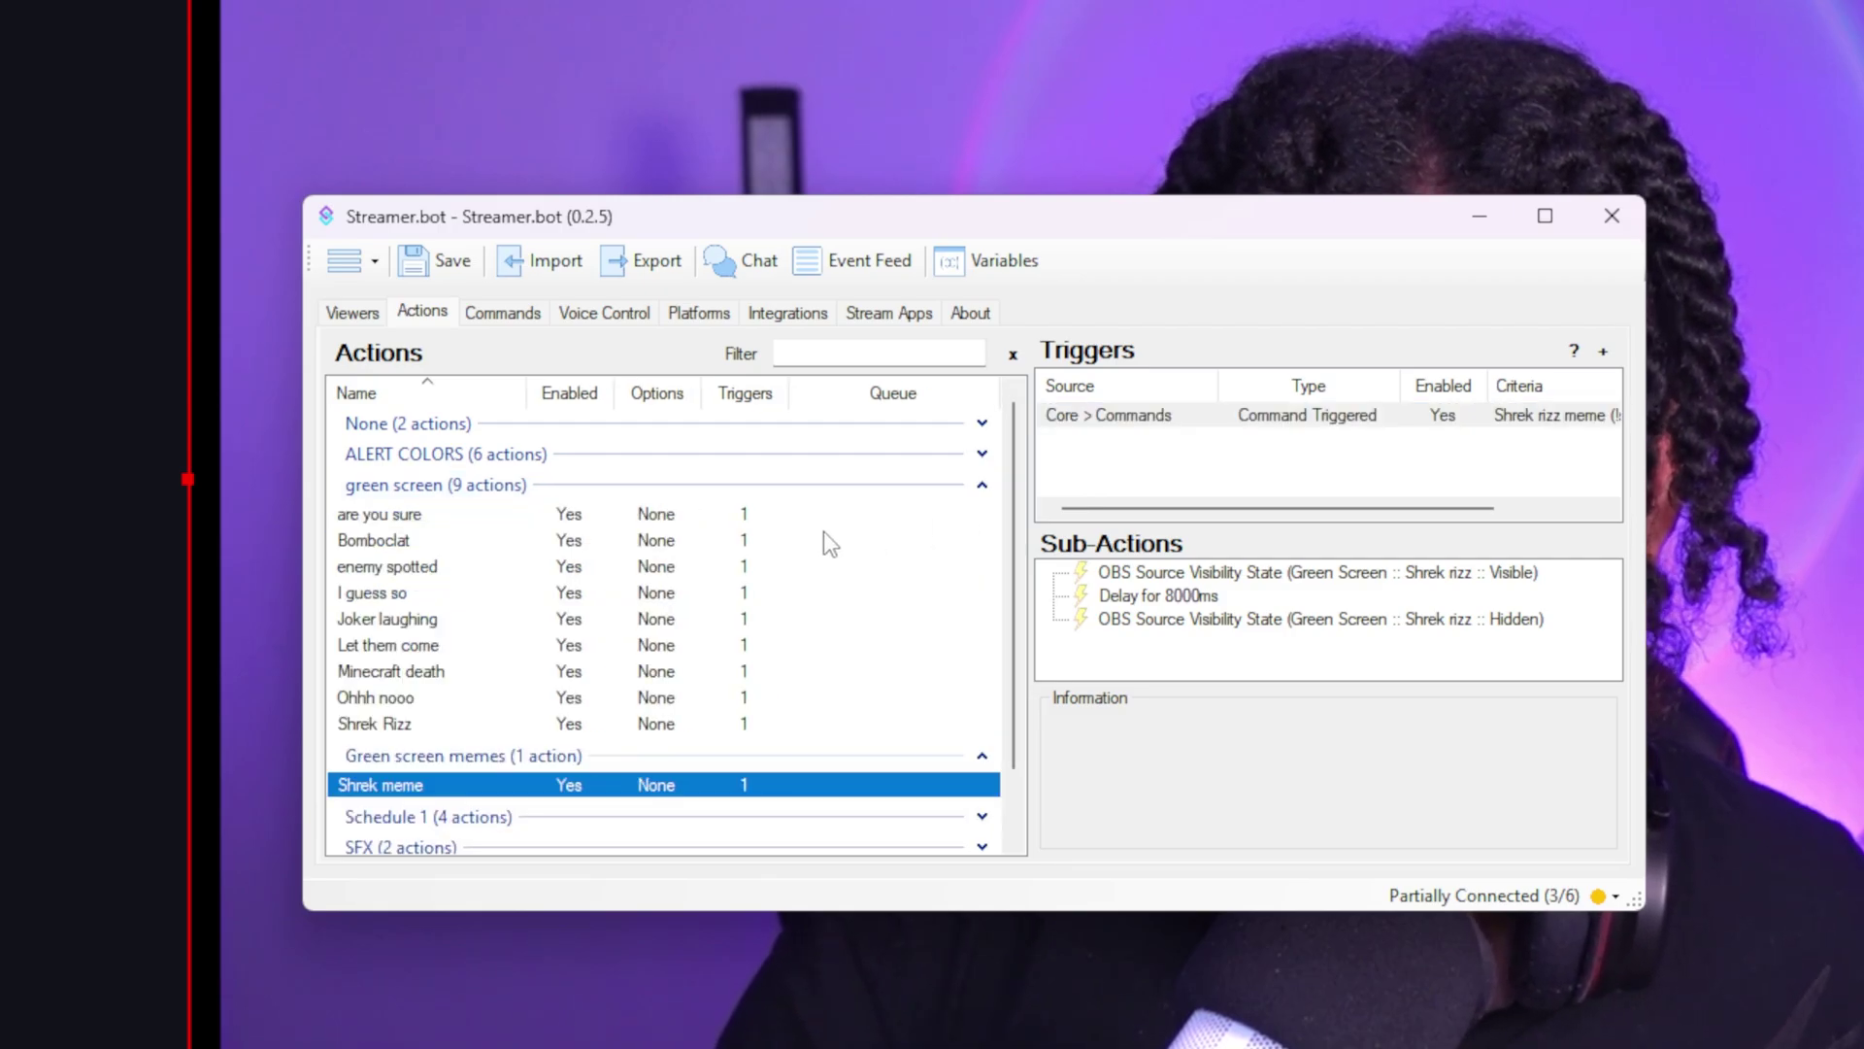
pyautogui.click(428, 517)
pyautogui.click(433, 540)
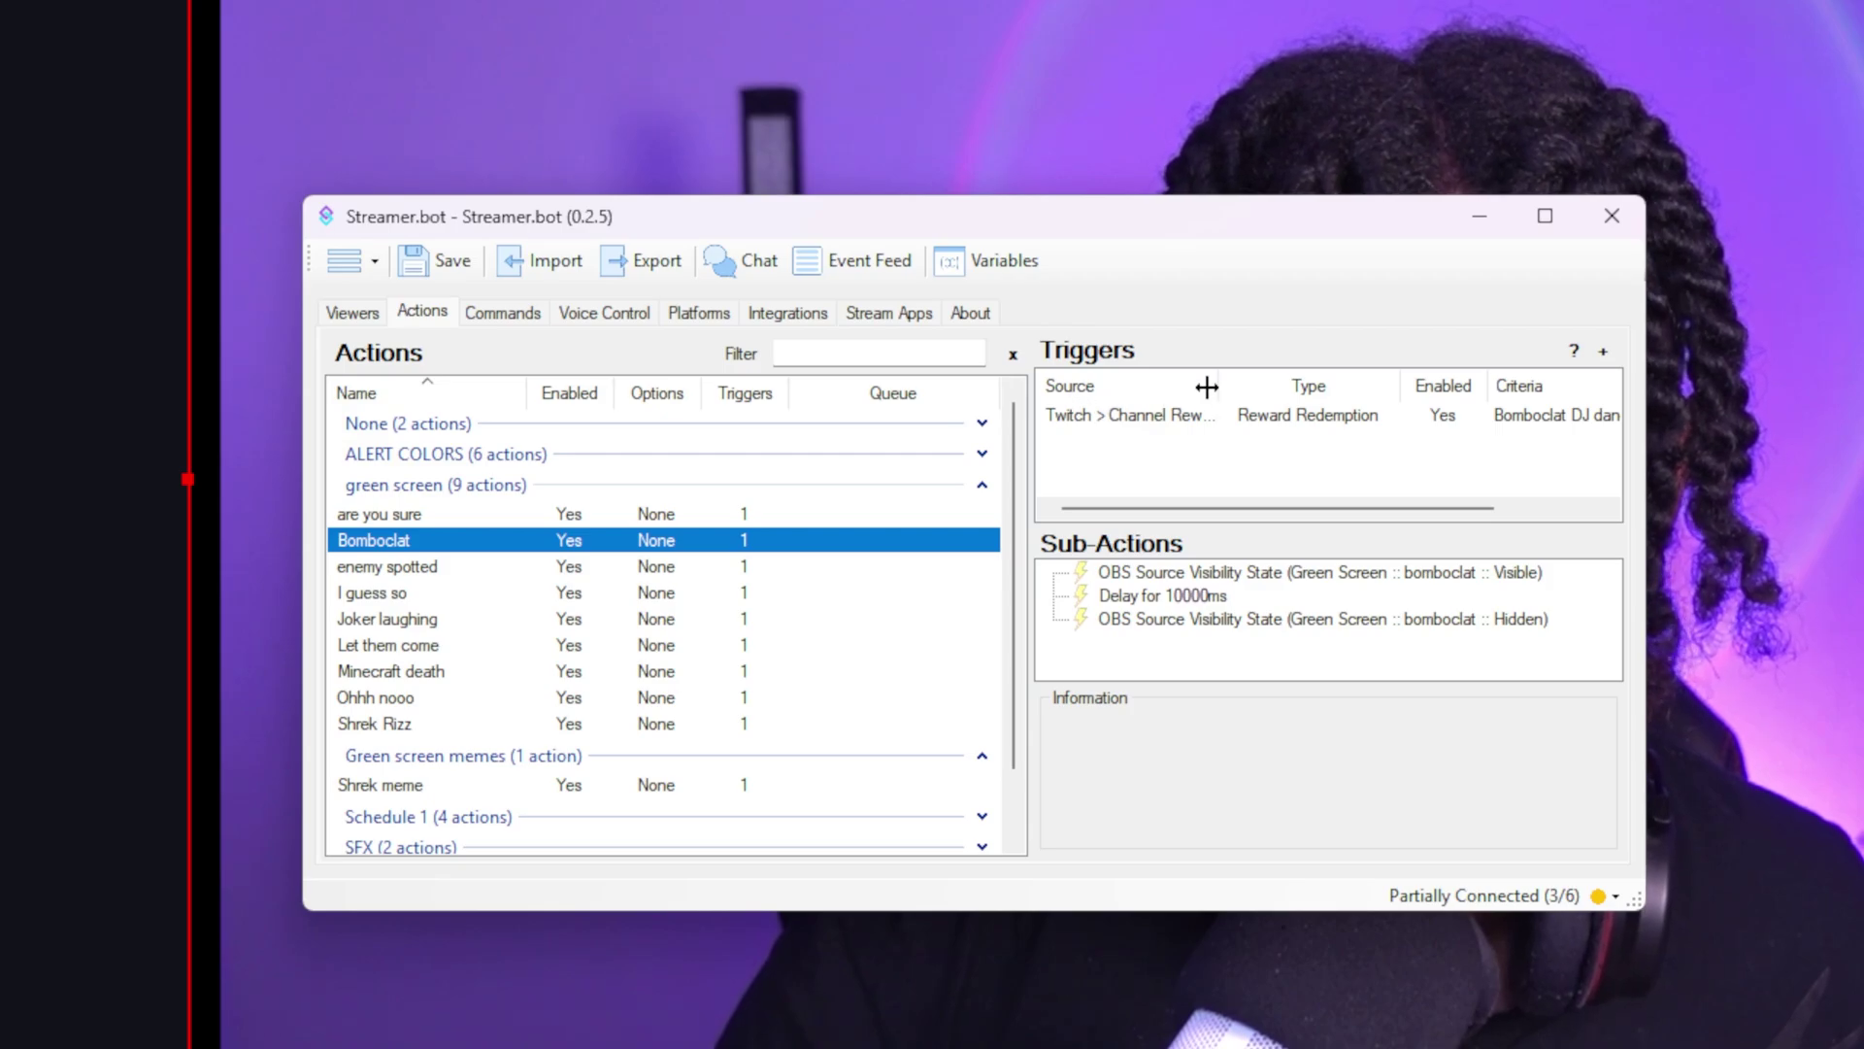
pyautogui.moveTo(1217, 386); pyautogui.dragTo(1235, 386)
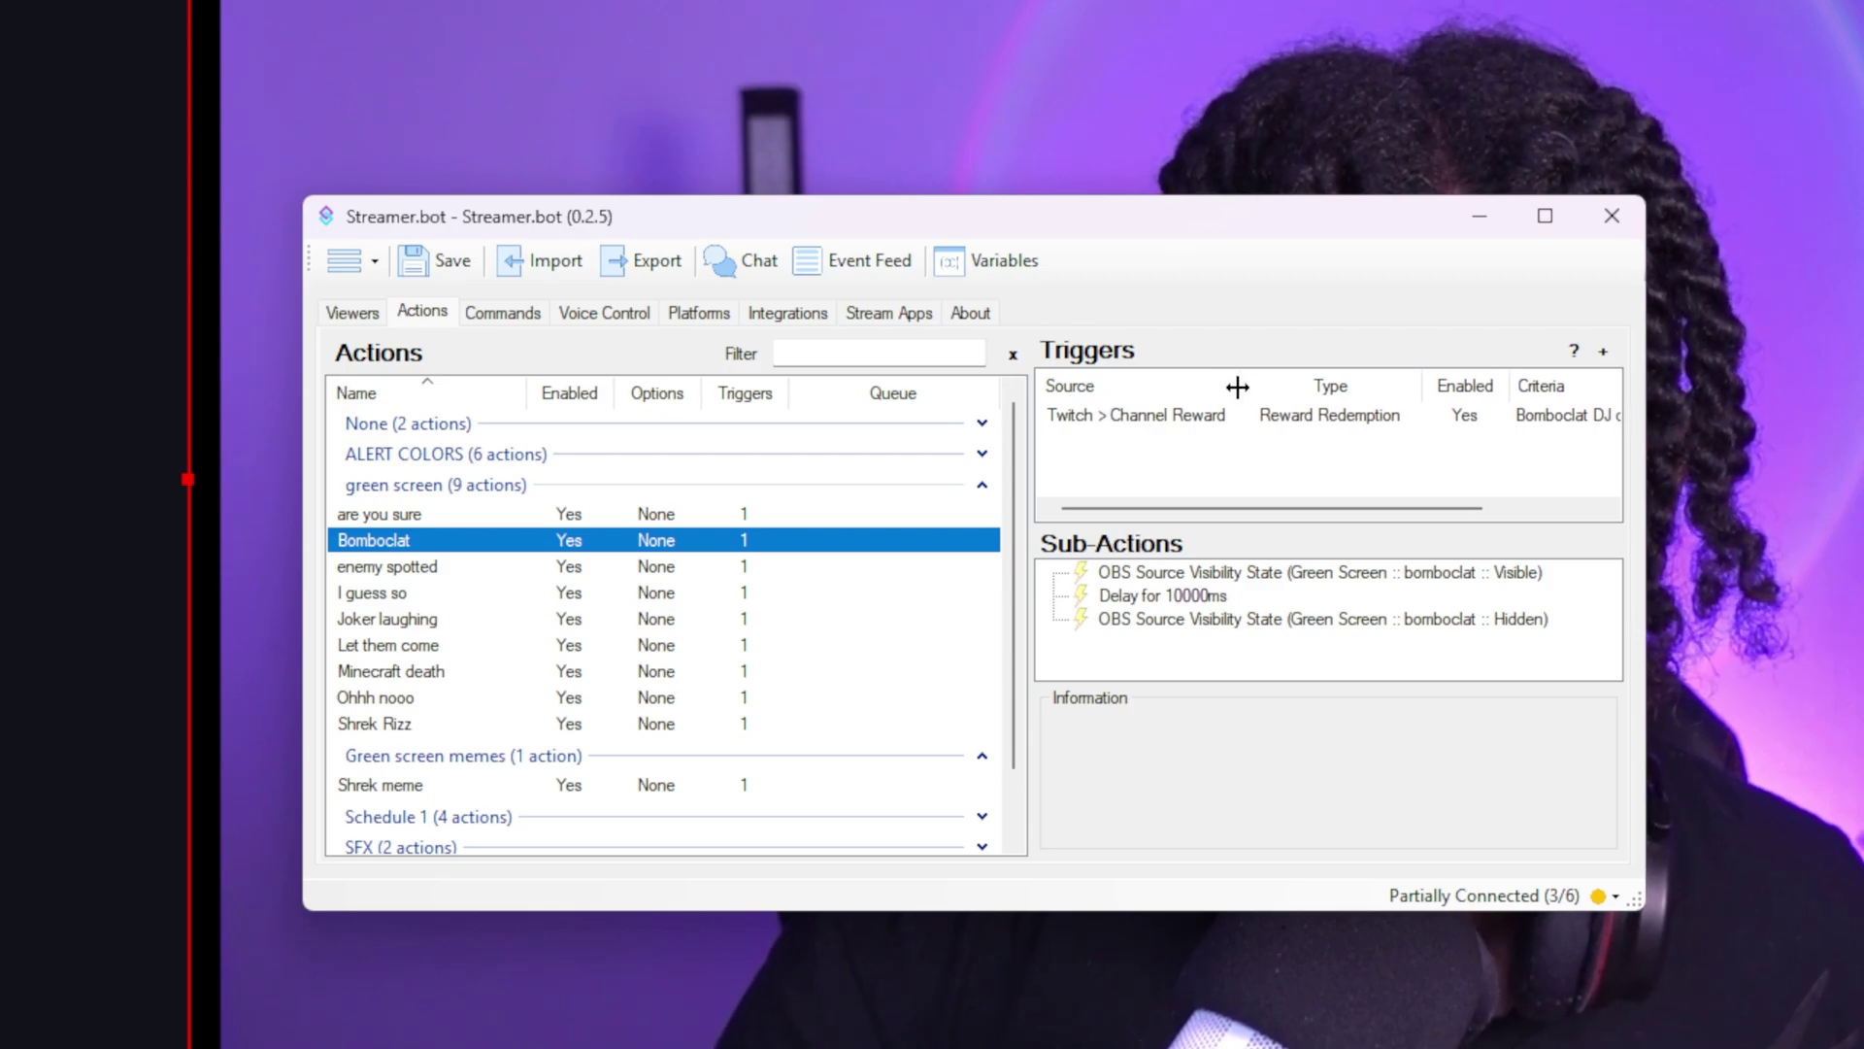
pyautogui.click(1187, 596)
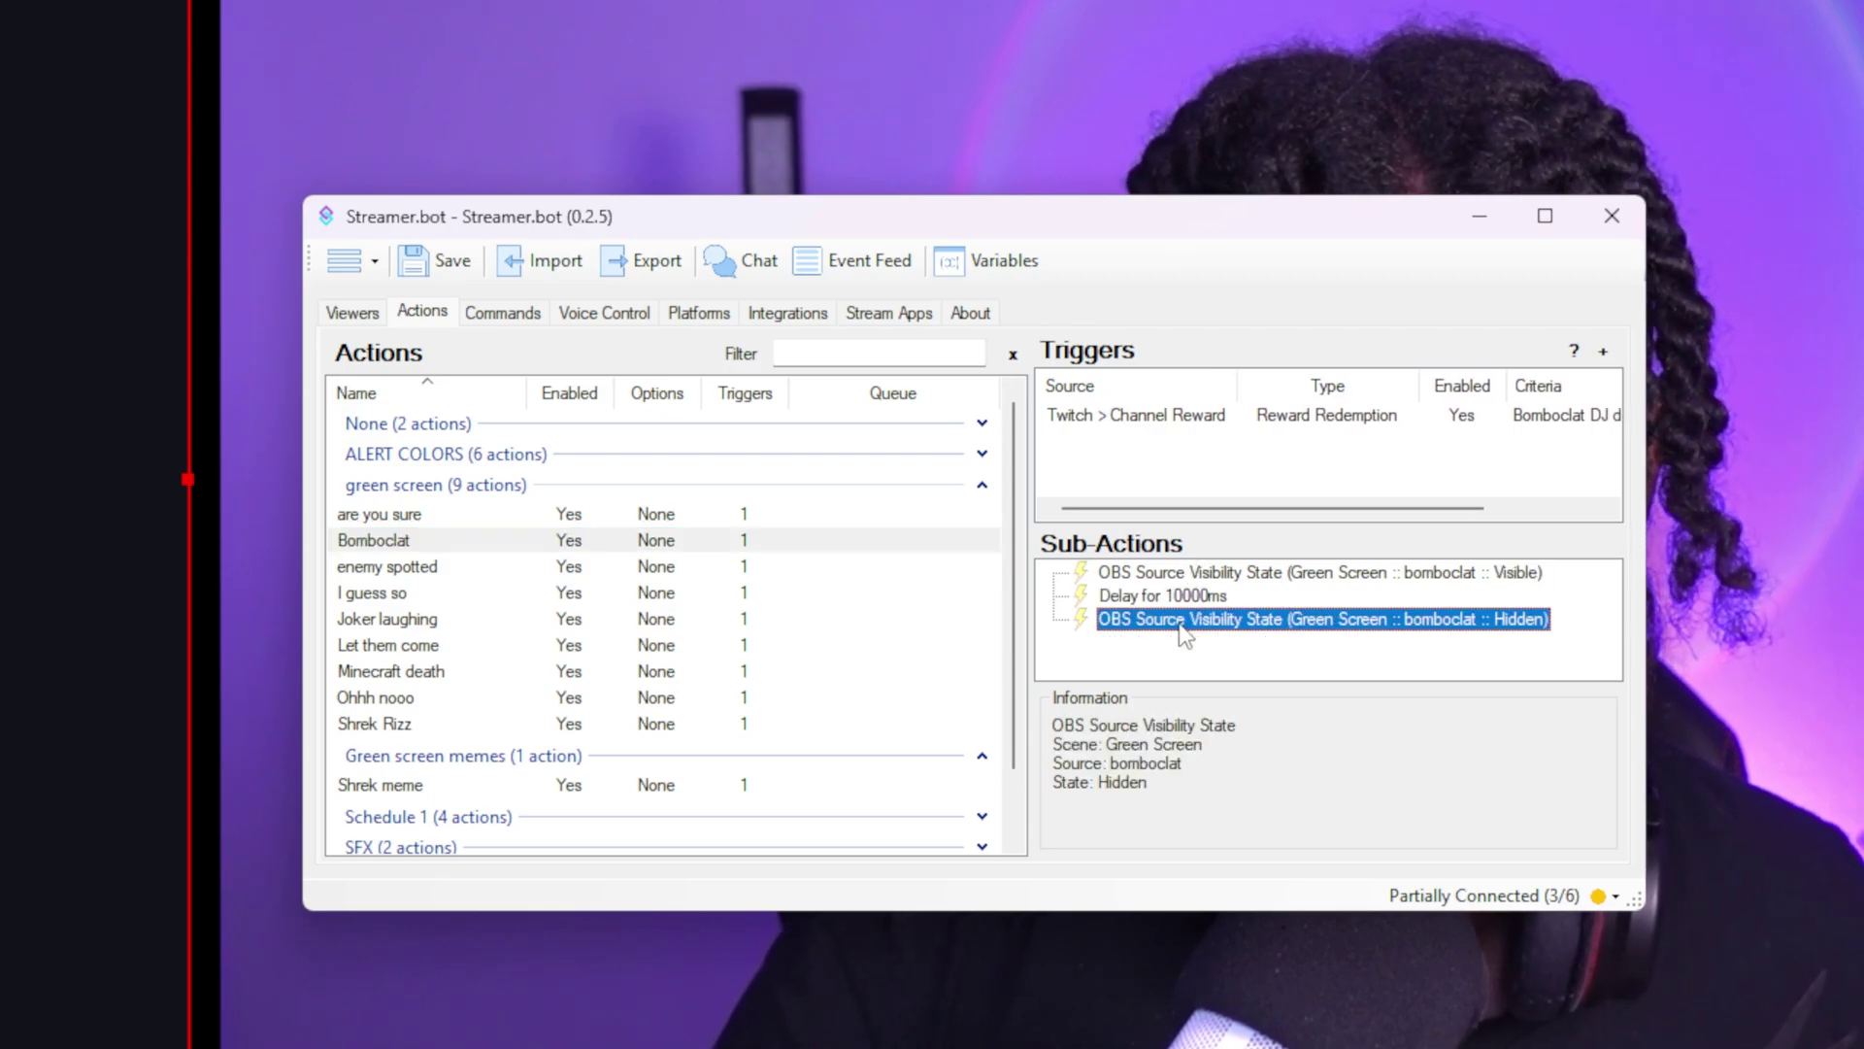
# - View the enemy spotted and Joker laughing actions, bringing up Joker laughing's options
pyautogui.click(364, 567)
pyautogui.click(380, 594)
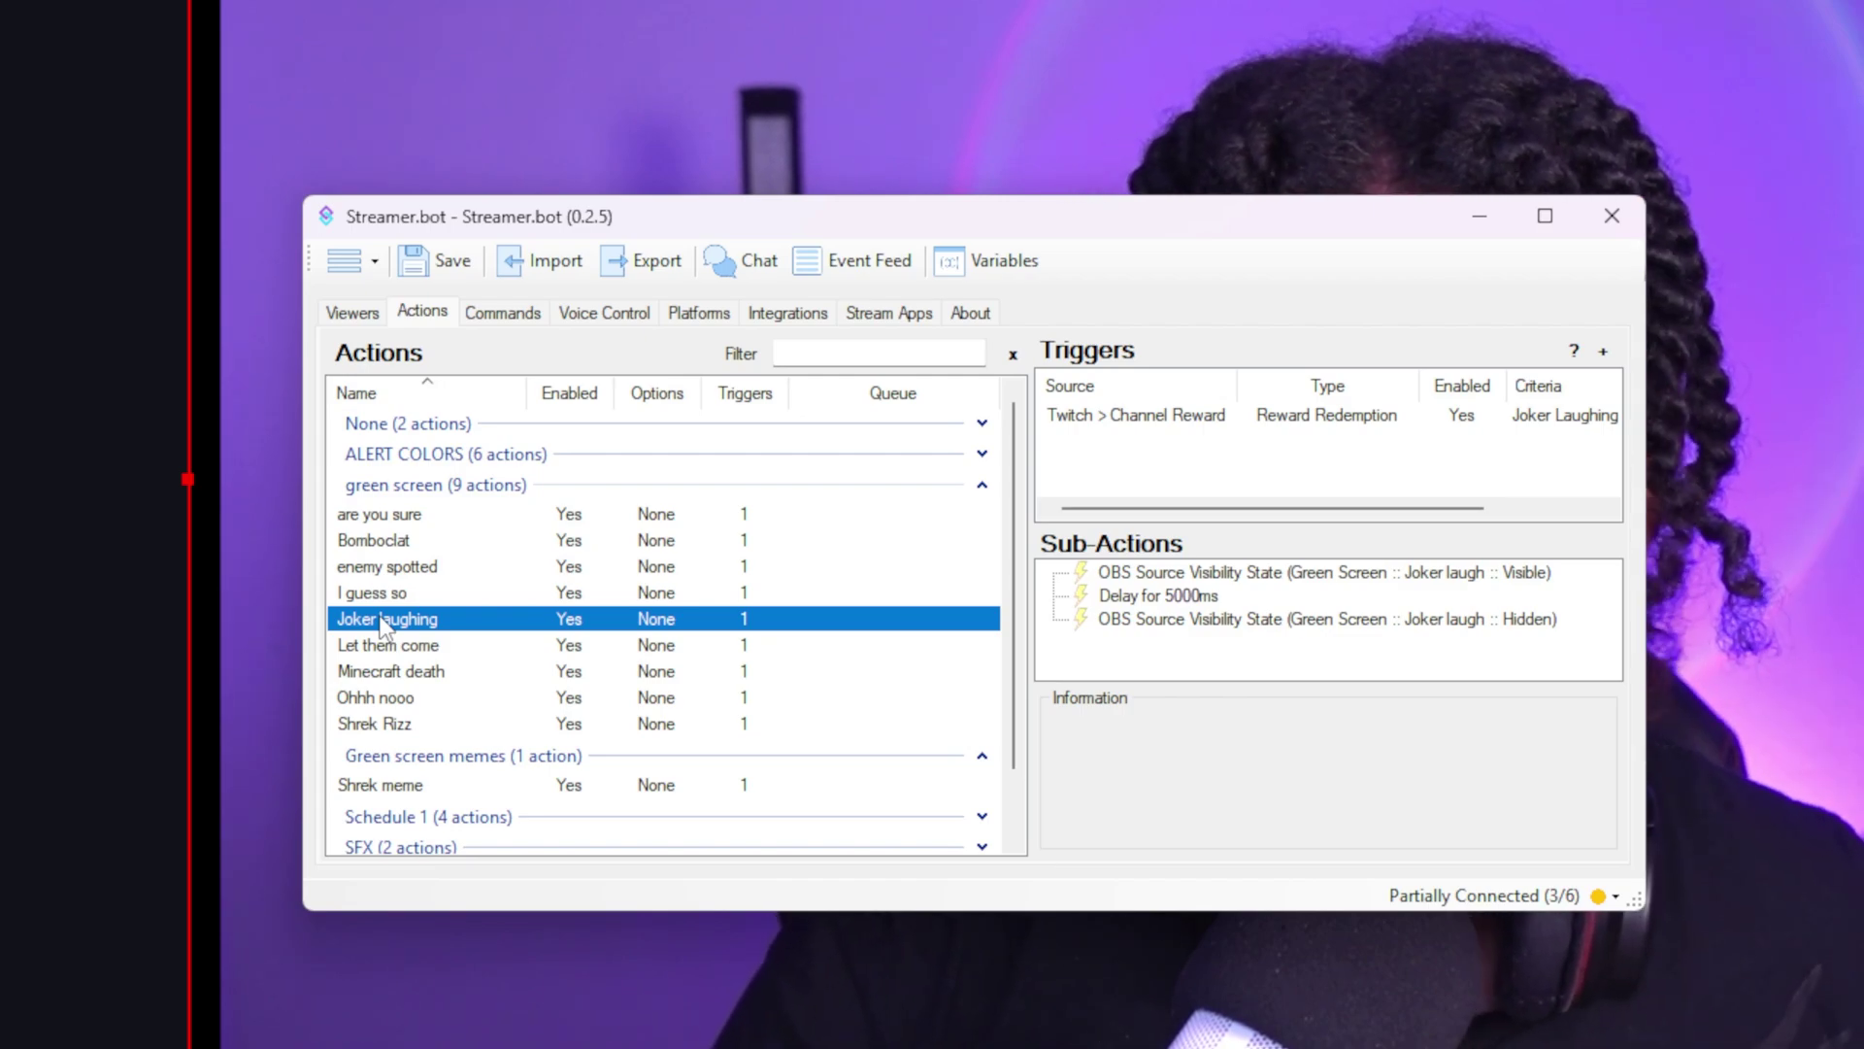
pyautogui.rightClick(382, 624)
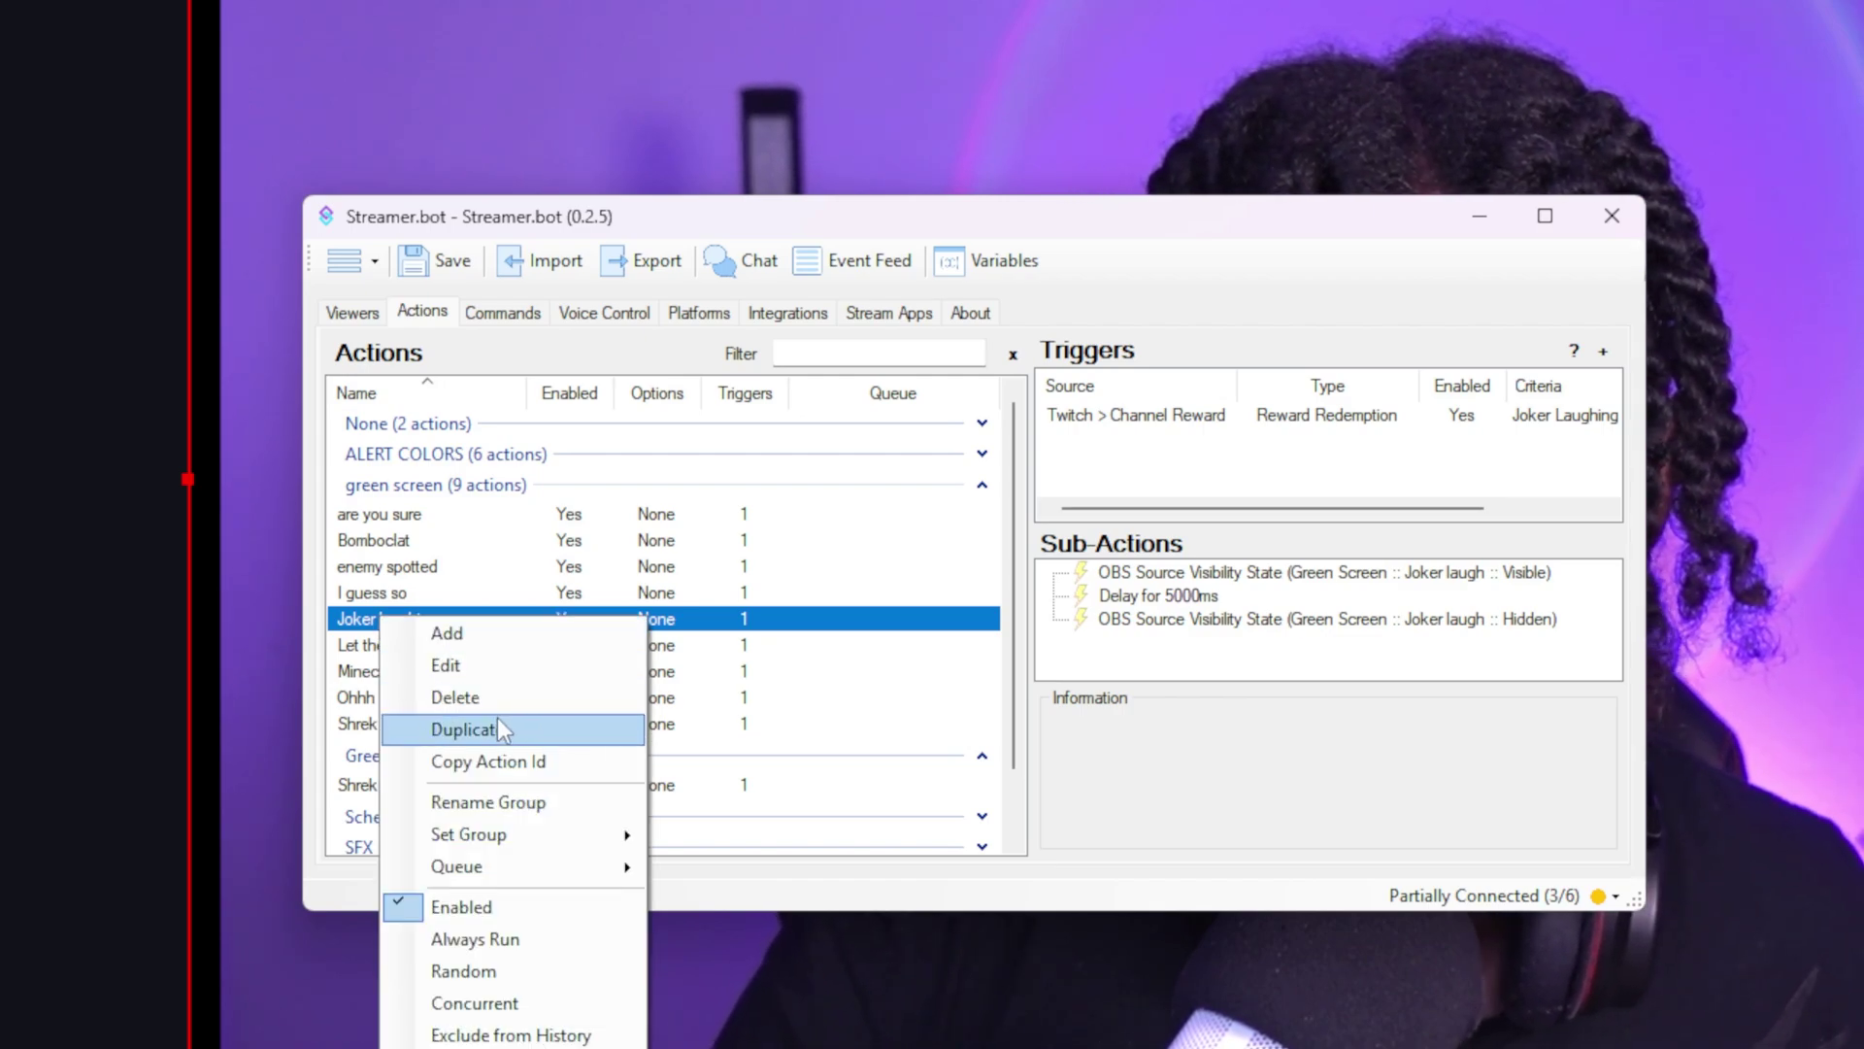